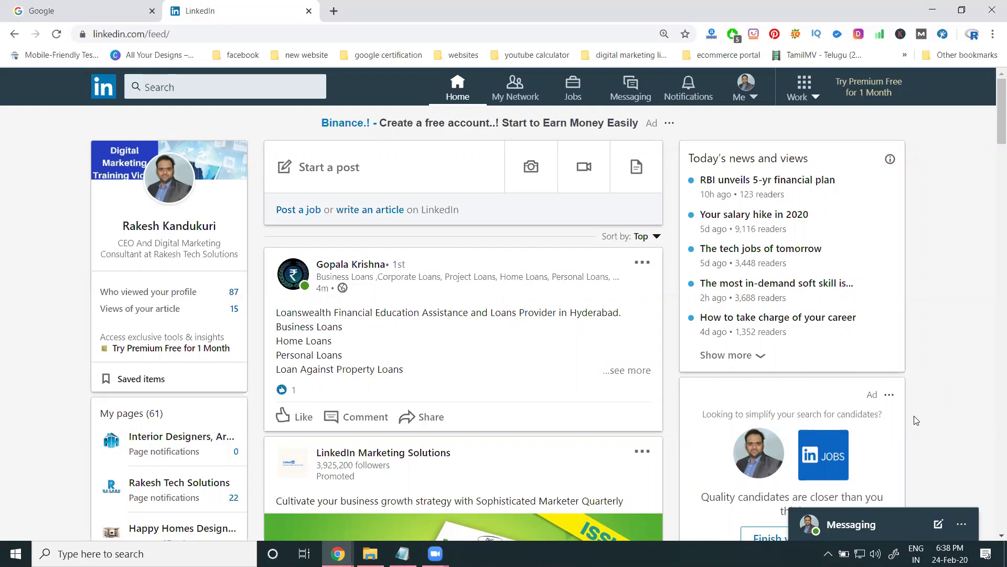
- Start a new post and look through the profiles and pages it can be posted as
{"action": "left_click", "coordinate": [363, 165]}
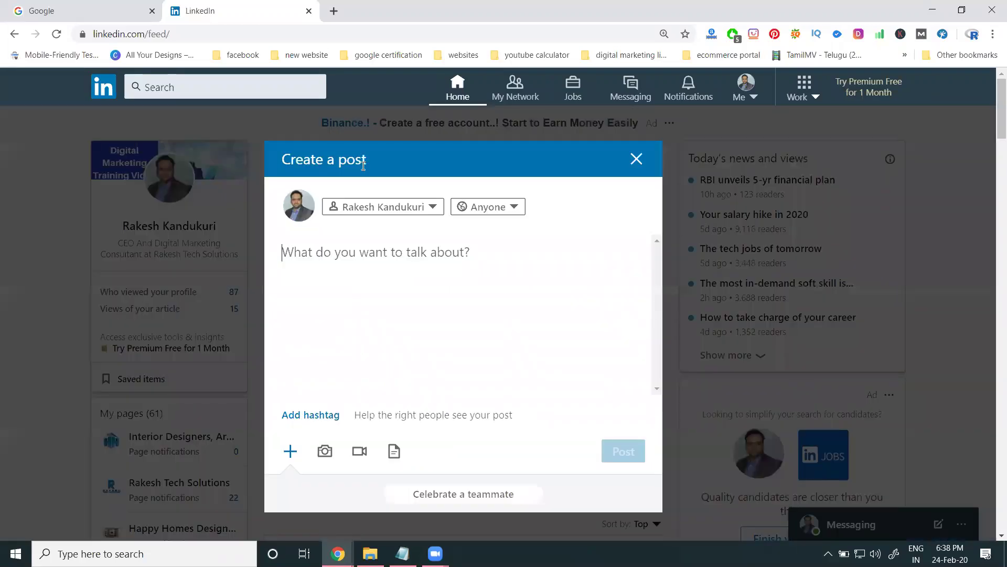
{"action": "left_click", "coordinate": [432, 209]}
{"action": "scroll", "coordinate": [388, 283], "scroll_direction": "down", "scroll_amount": 4}
{"action": "scroll", "coordinate": [383, 308], "scroll_direction": "down", "scroll_amount": 10}
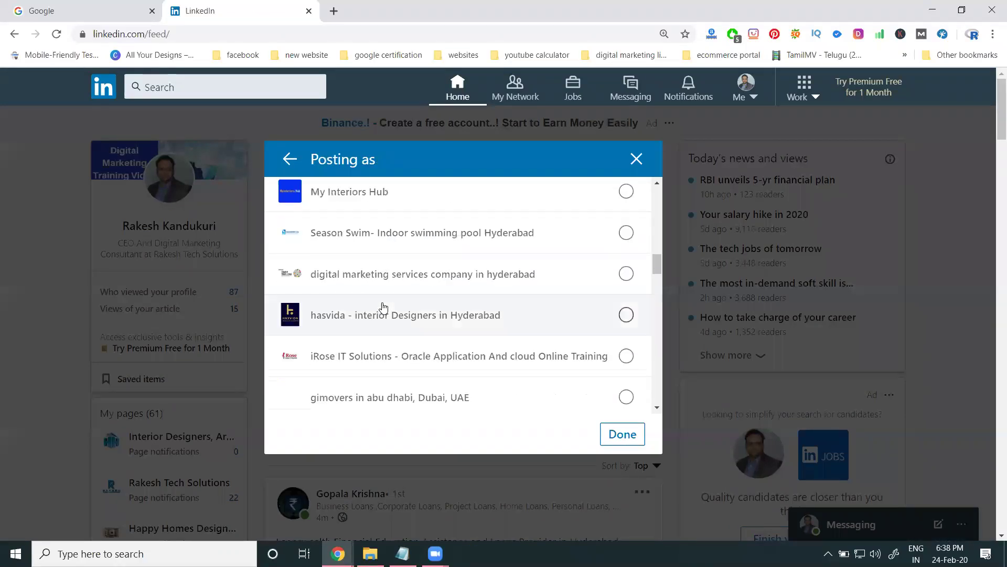
{"action": "left_click", "coordinate": [289, 160]}
- Review the post's visibility options and the list of selectable groups, closing the post without choosing any
{"action": "left_click", "coordinate": [478, 208]}
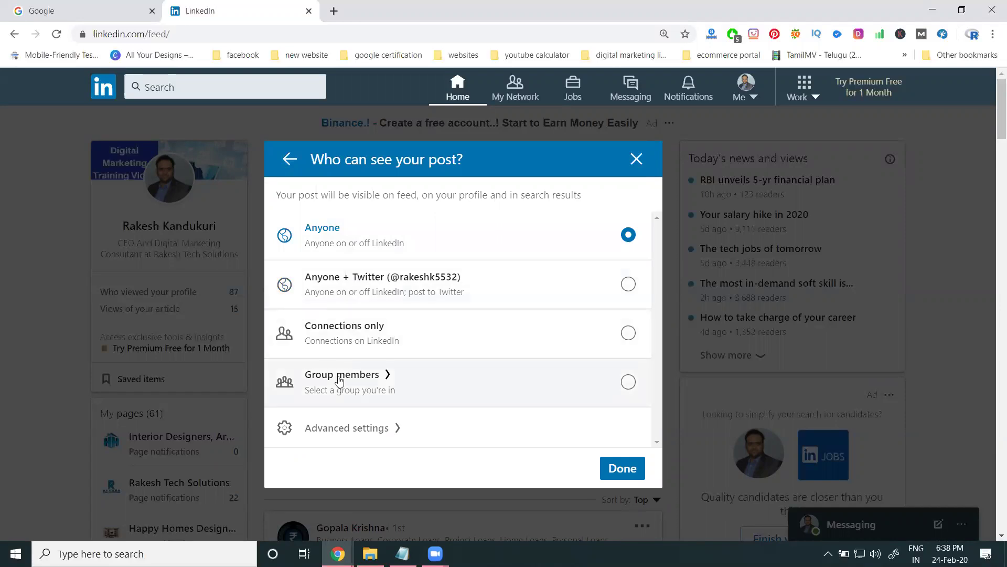
{"action": "left_click", "coordinate": [399, 262]}
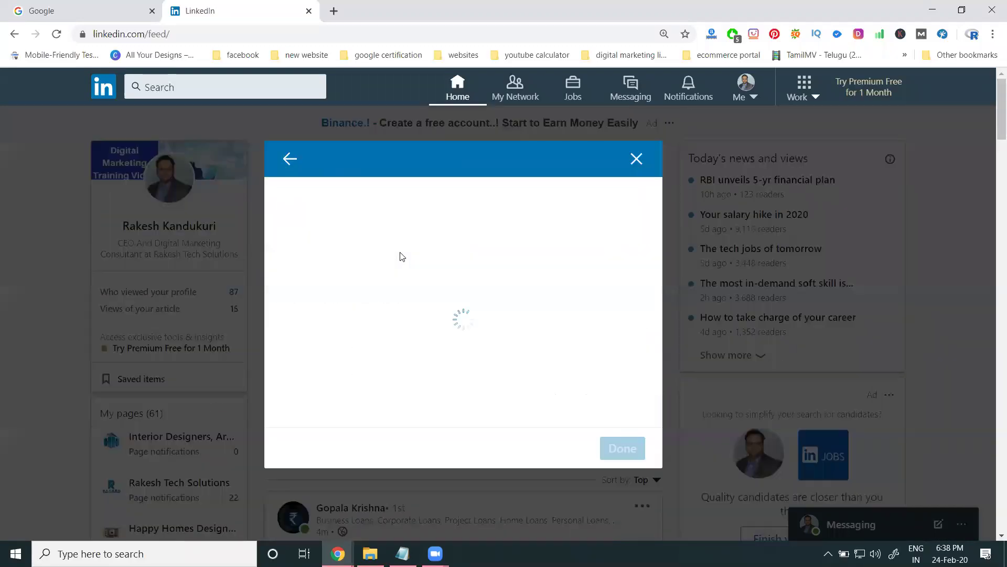
{"action": "scroll", "coordinate": [418, 247], "scroll_direction": "down", "scroll_amount": 8}
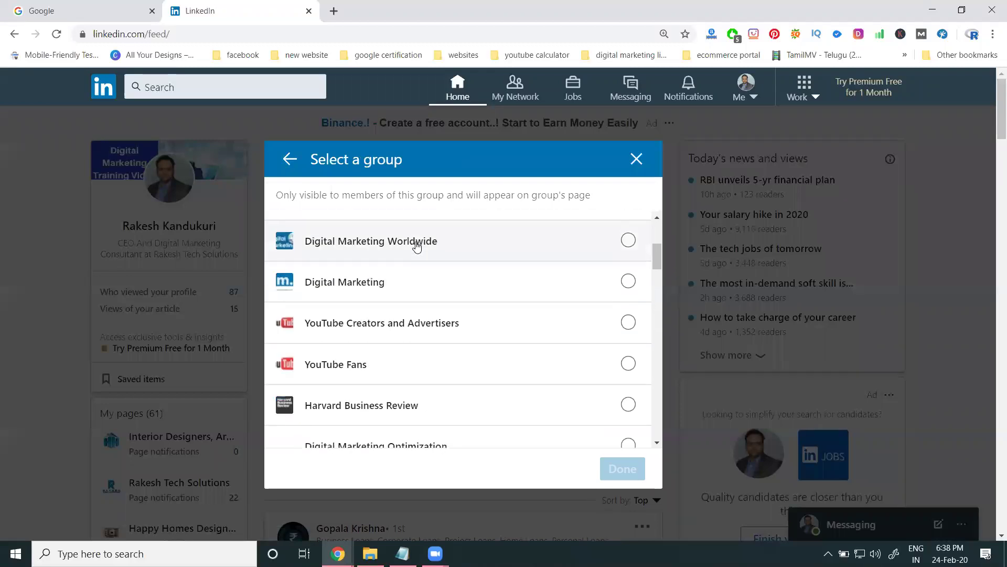
{"action": "scroll", "coordinate": [406, 271], "scroll_direction": "down", "scroll_amount": 4}
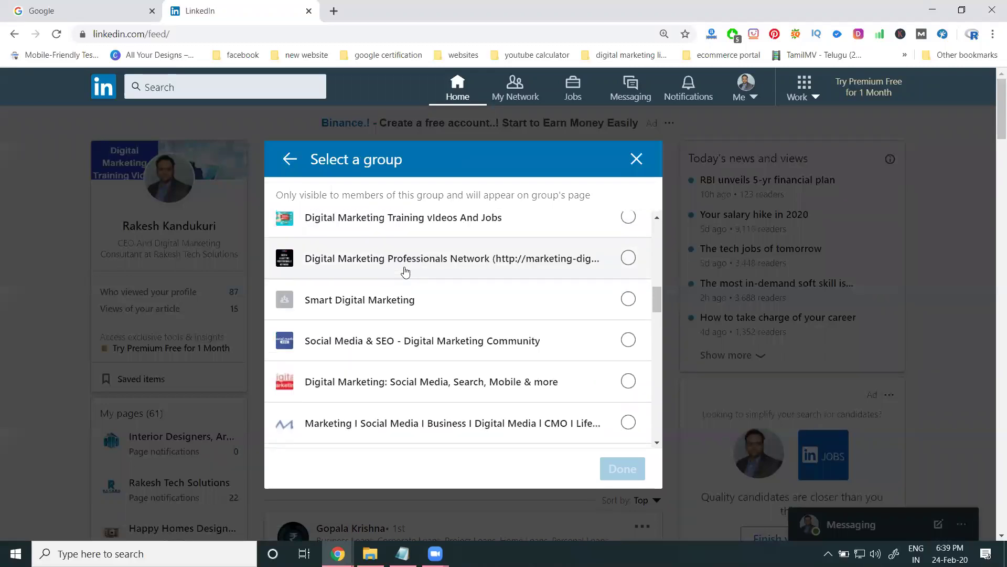
{"action": "left_click", "coordinate": [289, 159]}
{"action": "left_click", "coordinate": [286, 159]}
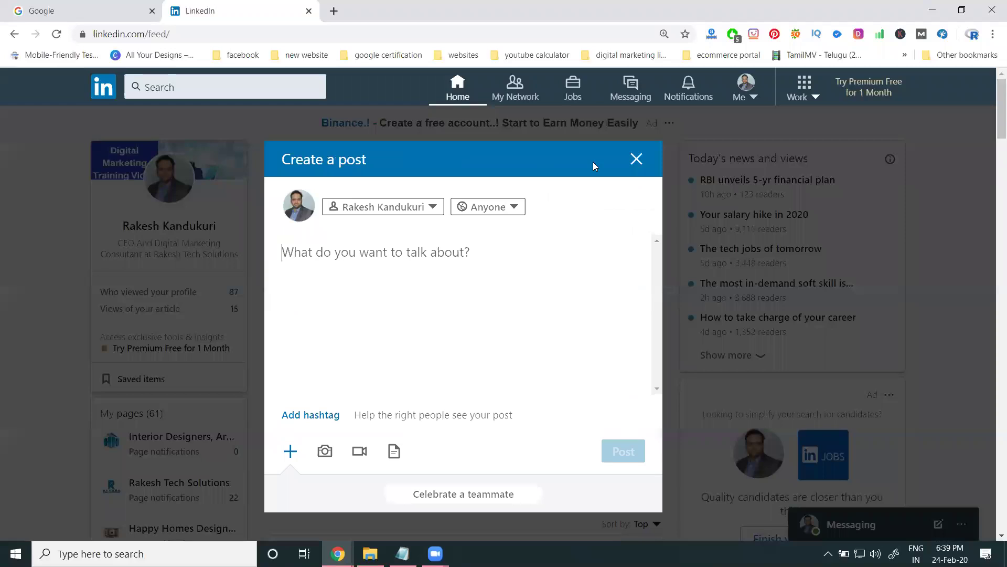
{"action": "left_click", "coordinate": [635, 159]}
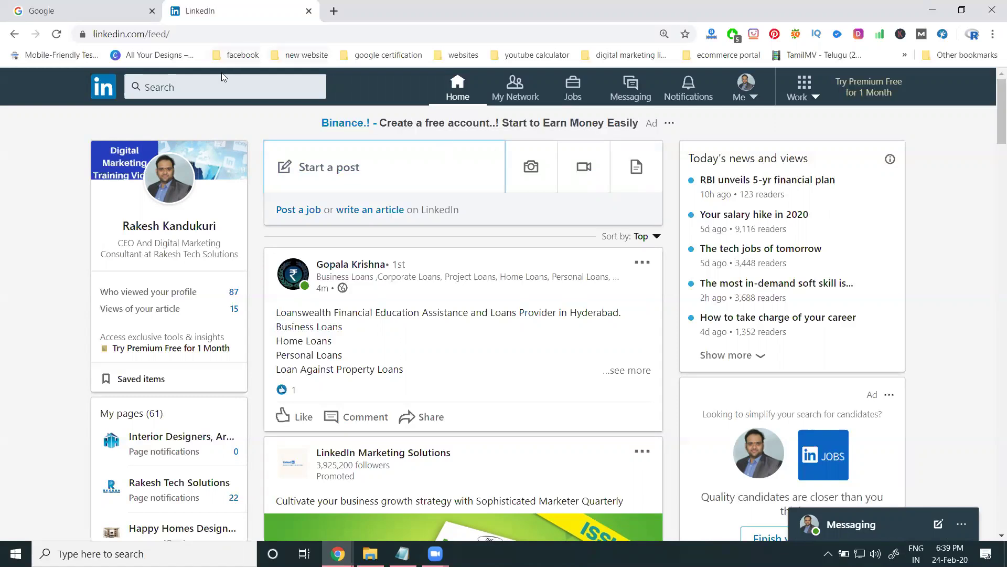
- Search LinkedIn for "seo" and limit the results to groups
{"action": "left_click", "coordinate": [220, 86]}
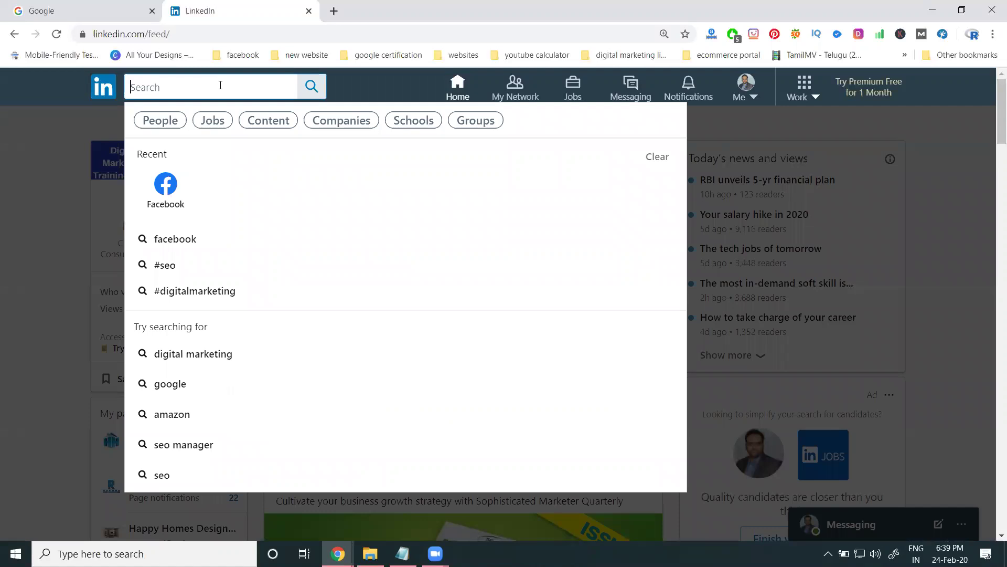
{"action": "type", "text": "seo"}
{"action": "key", "text": "Return"}
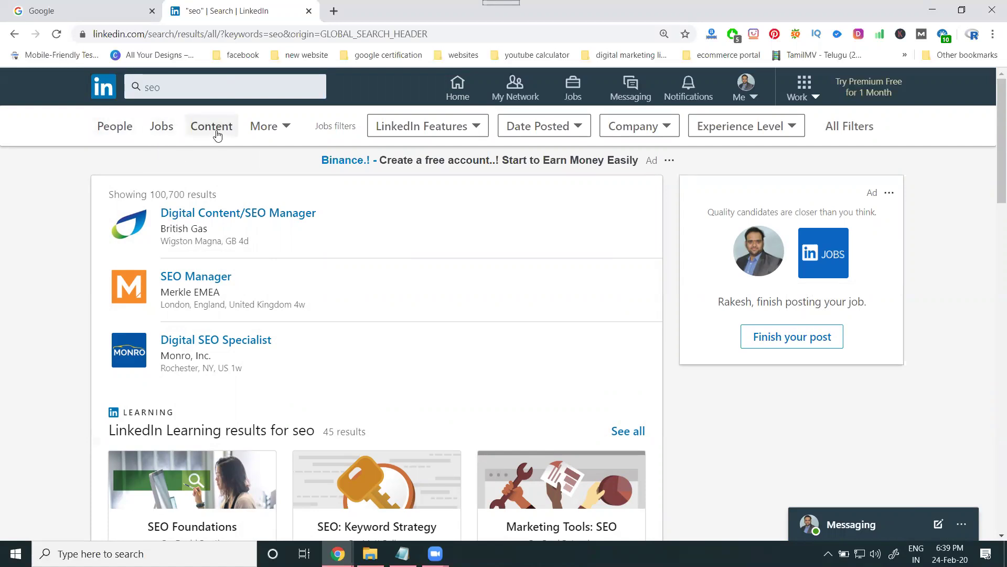
{"action": "left_click", "coordinate": [273, 134]}
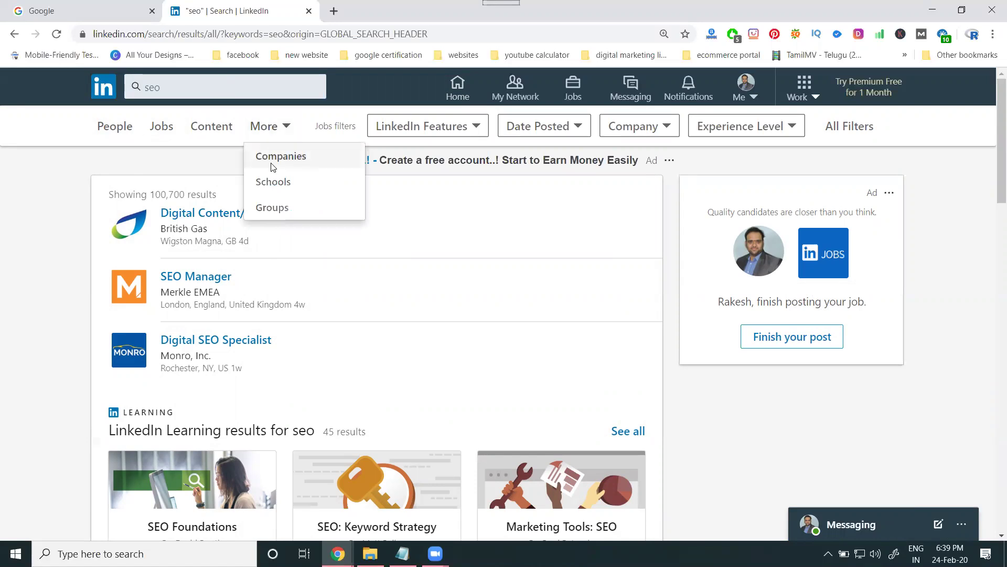
{"action": "left_click", "coordinate": [268, 206]}
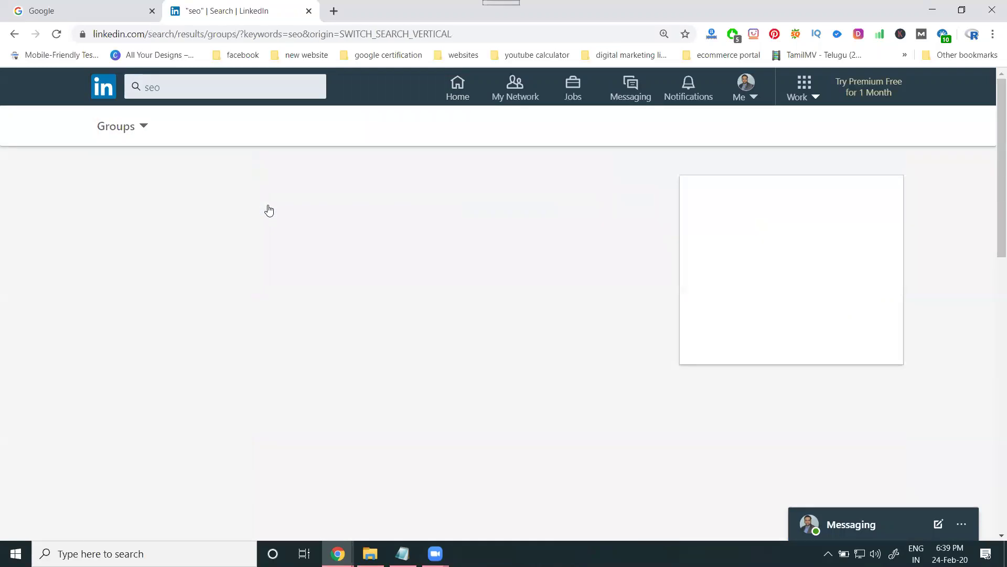
- Open the SEO Expert group in a new browser tab and start a conversation in it
{"action": "right_click", "coordinate": [219, 216]}
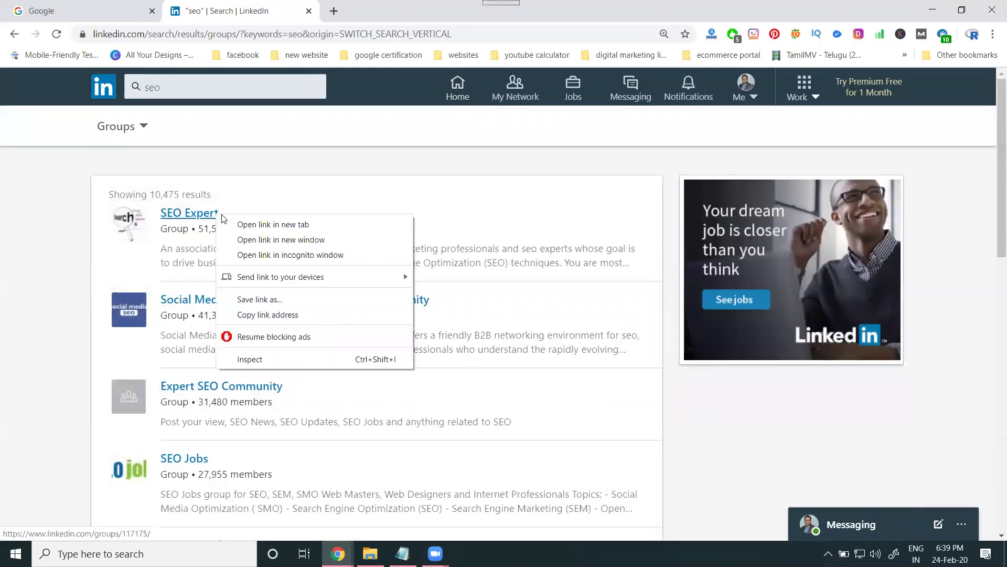
{"action": "left_click", "coordinate": [243, 226]}
{"action": "left_click", "coordinate": [385, 7]}
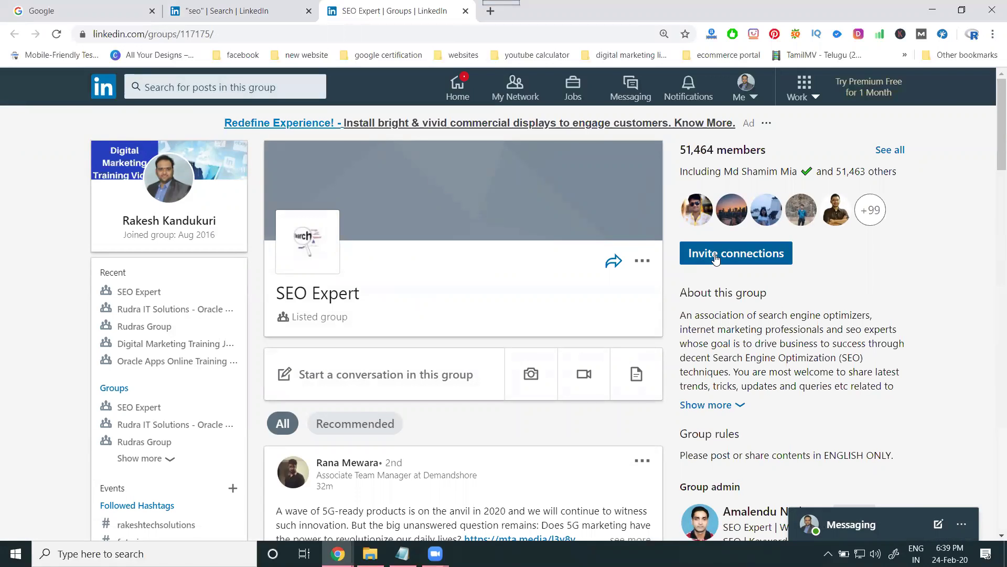
{"action": "left_click", "coordinate": [333, 374]}
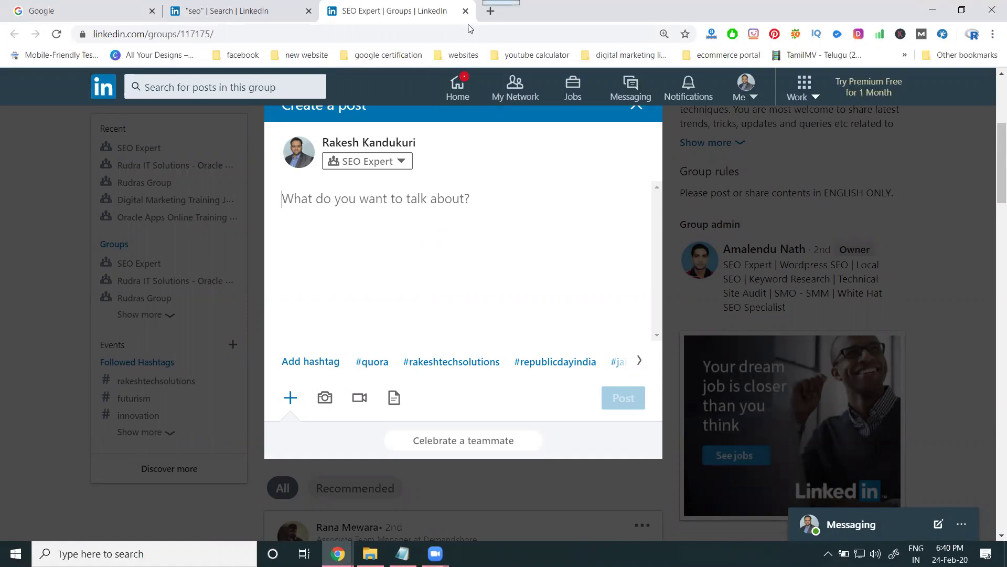
- Open the LinkedIn home feed in another new browser tab
{"action": "left_click", "coordinate": [491, 11]}
{"action": "type", "text": "l"}
{"action": "key", "text": "Return"}
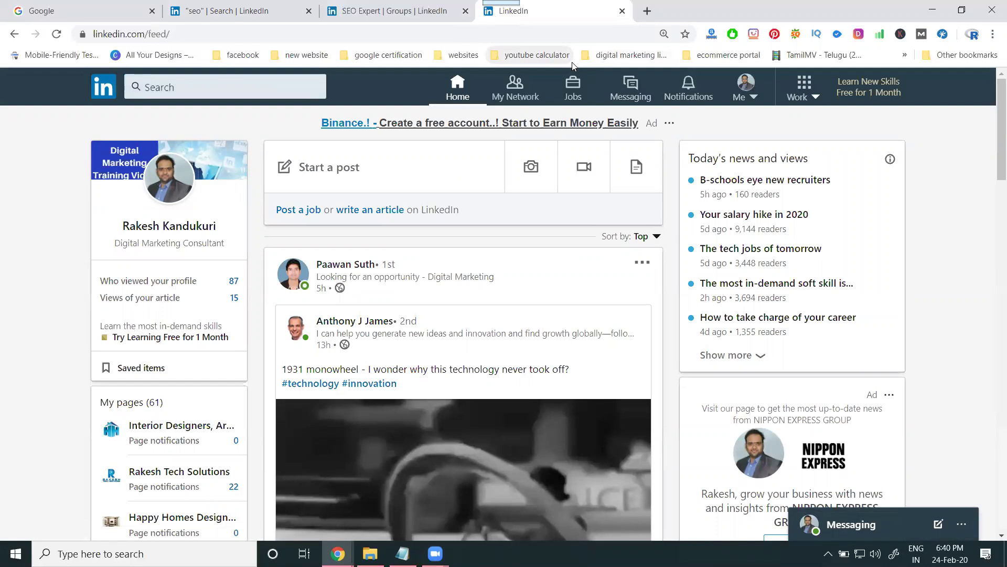
- Start a new post and restrict its visibility to members of the SEO Expert group
{"action": "left_click", "coordinate": [407, 177]}
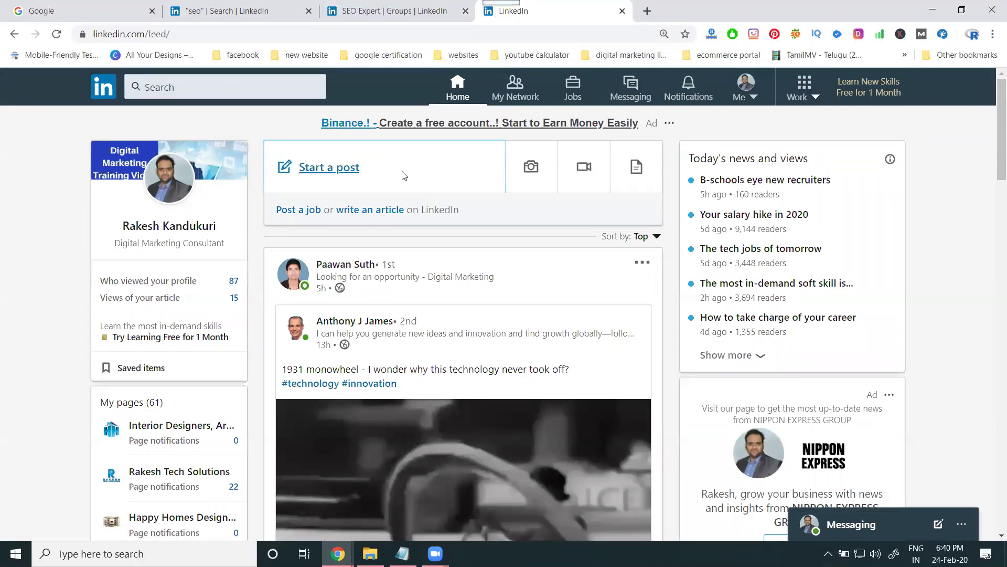
{"action": "left_click", "coordinate": [480, 207]}
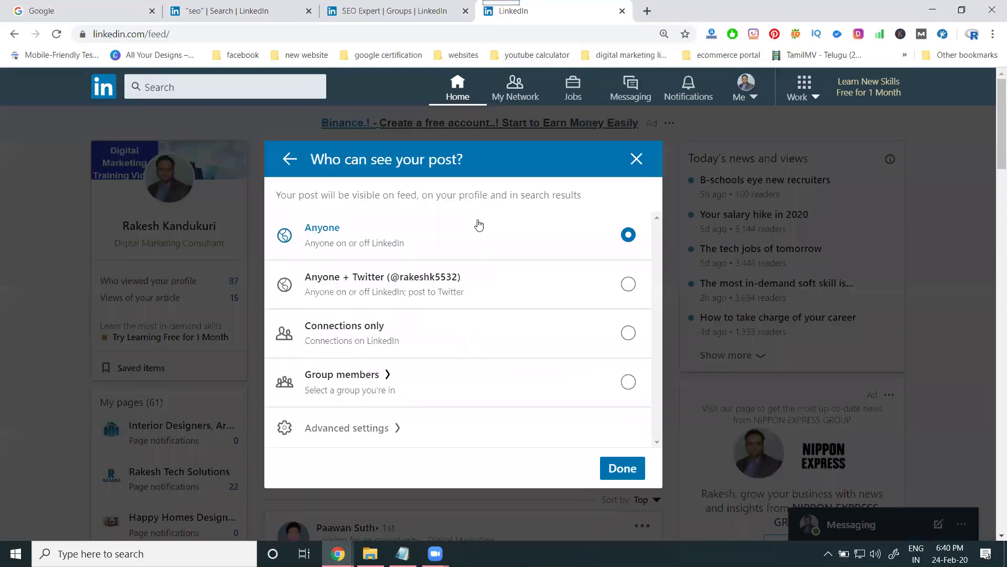
{"action": "left_click", "coordinate": [371, 386]}
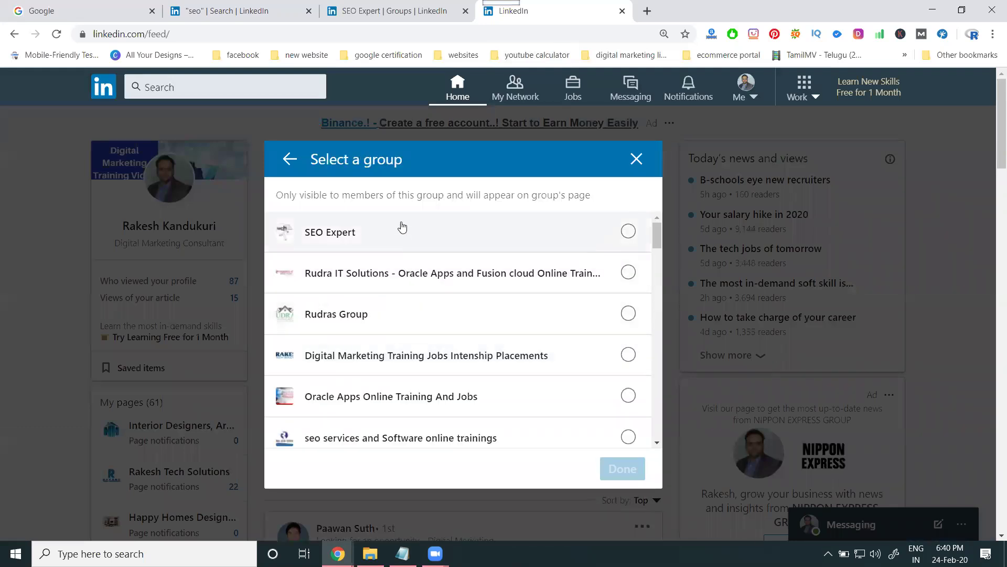
{"action": "left_click", "coordinate": [401, 230]}
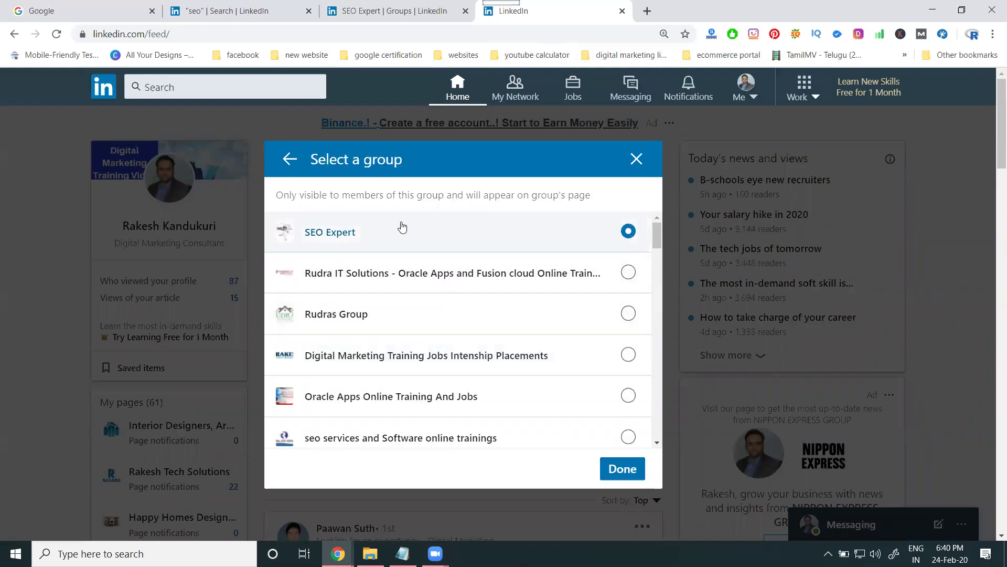
{"action": "left_click", "coordinate": [622, 468]}
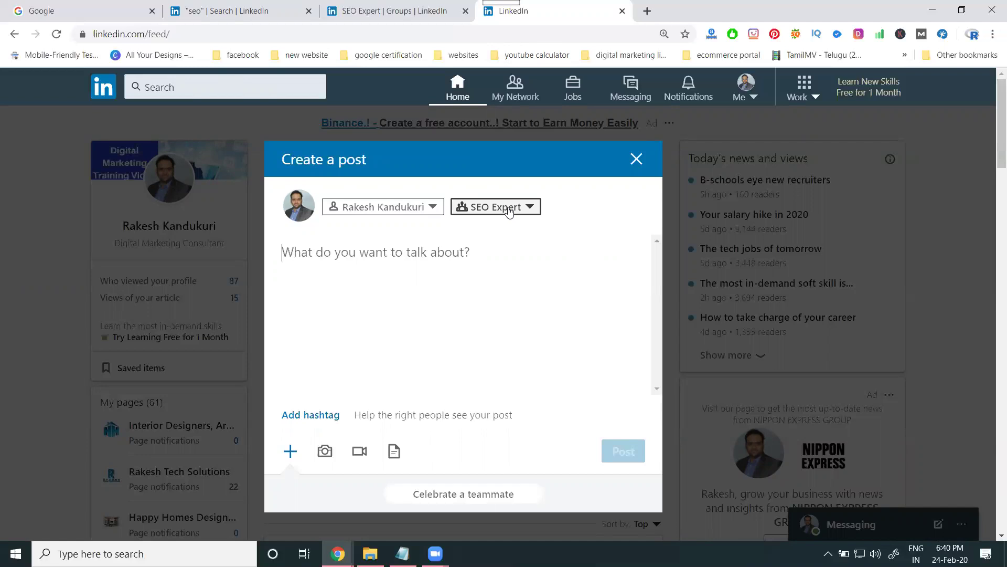
- Set the post to be published as the Rakesh Tech Solutions page and open its targeted audience settings
{"action": "left_click", "coordinate": [370, 205]}
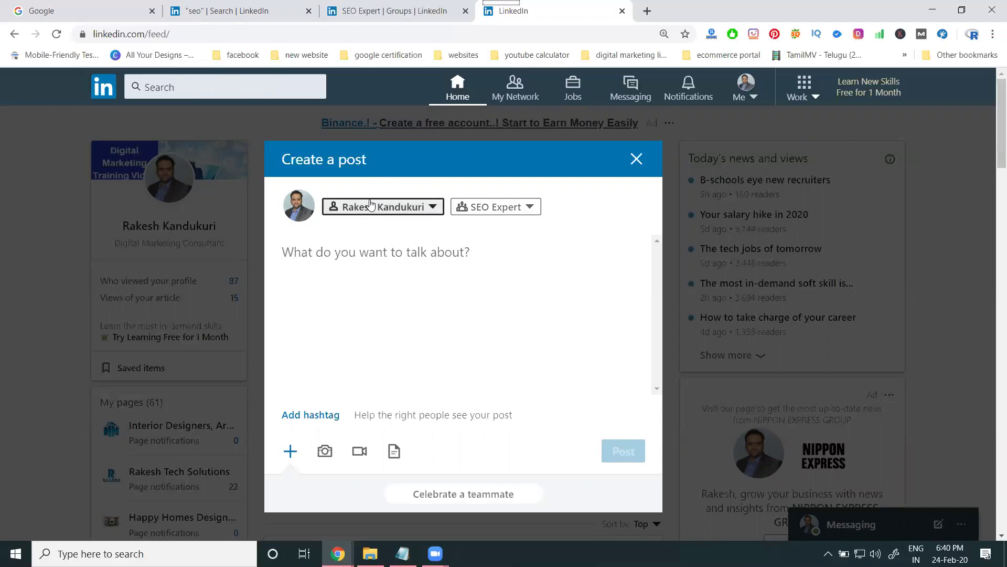
{"action": "left_click", "coordinate": [394, 293]}
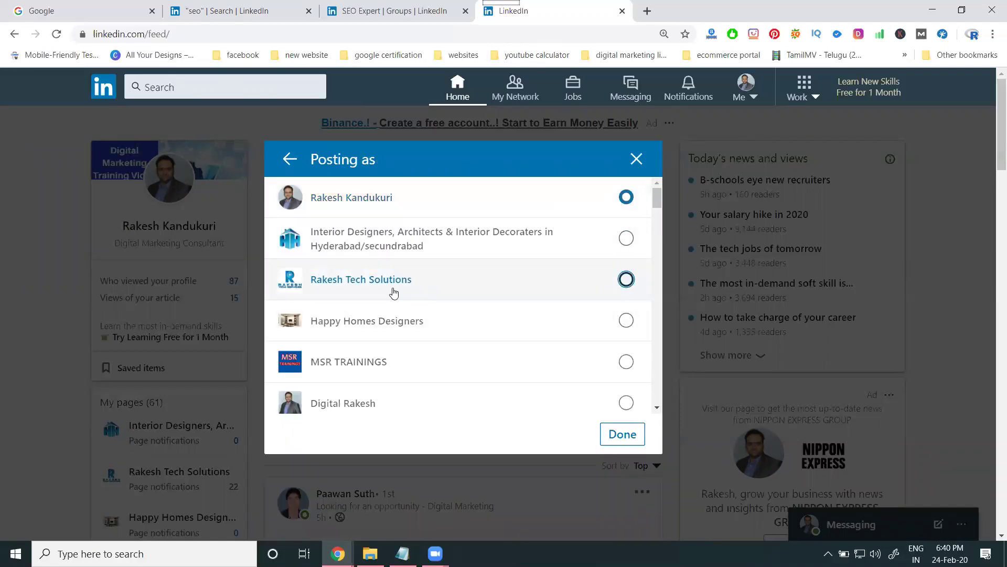
{"action": "left_click", "coordinate": [623, 435]}
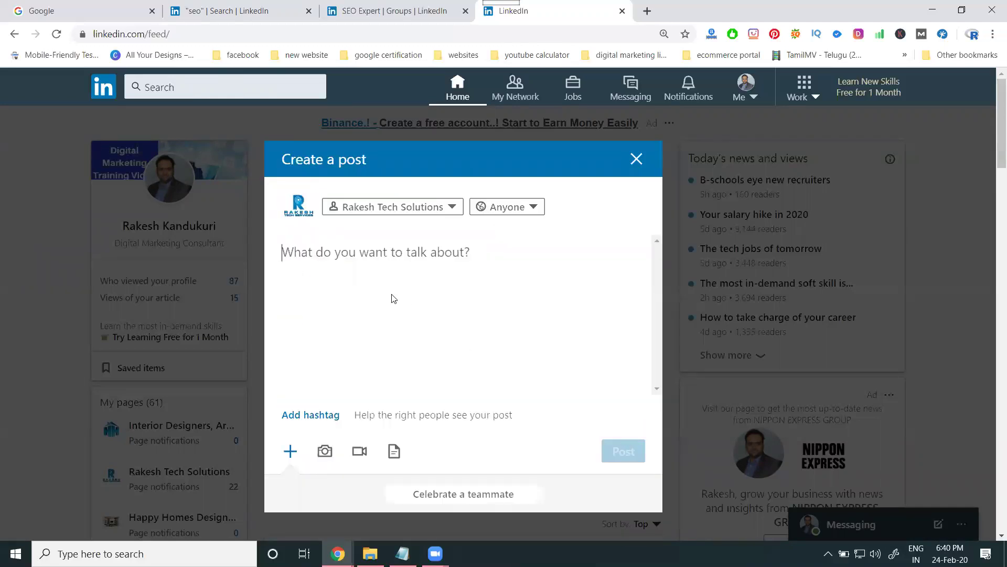
{"action": "left_click", "coordinate": [507, 206]}
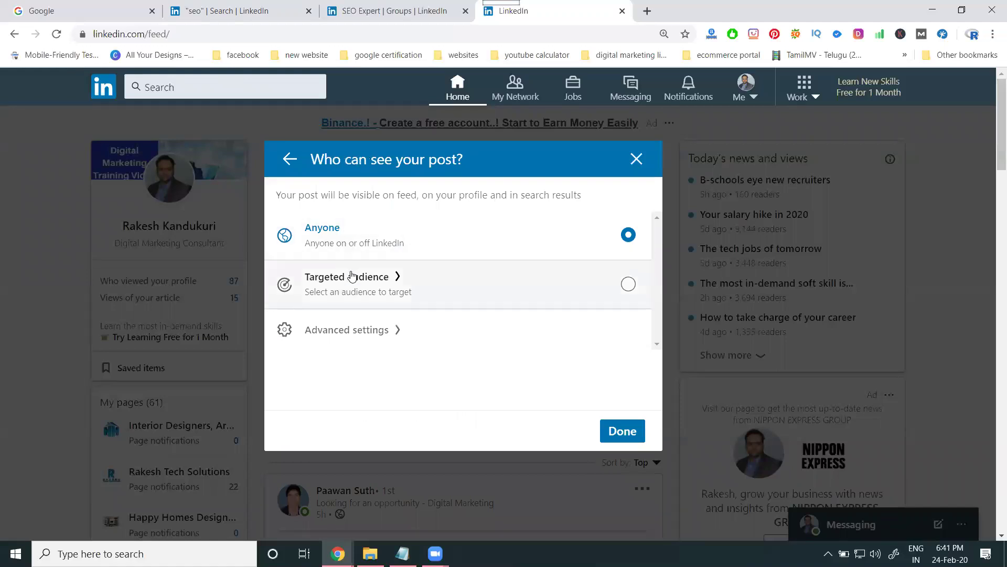
{"action": "left_click", "coordinate": [366, 284]}
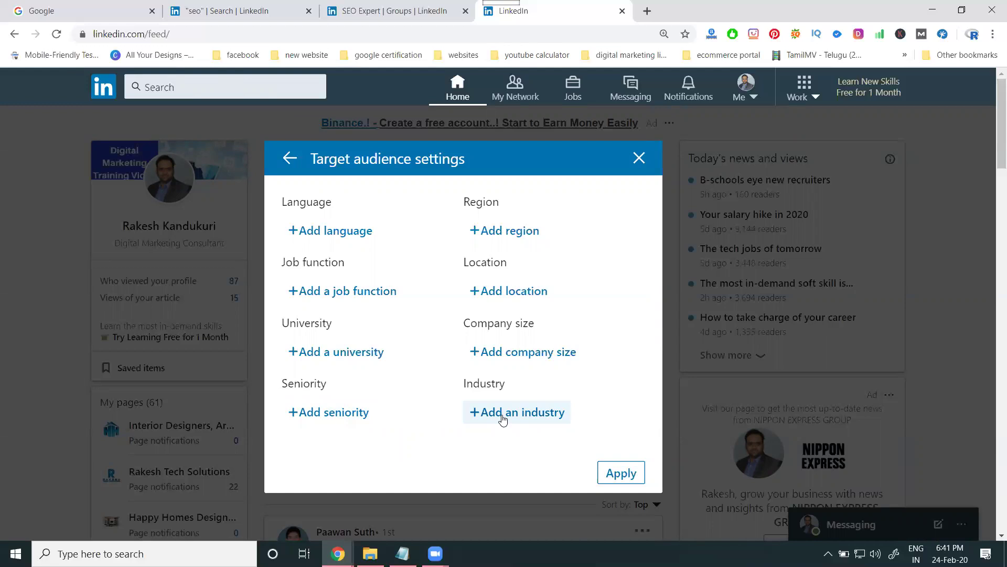
- Try finding a target audience language with "hin", "eng" and "te", and clear the language entry
{"action": "left_click", "coordinate": [362, 229]}
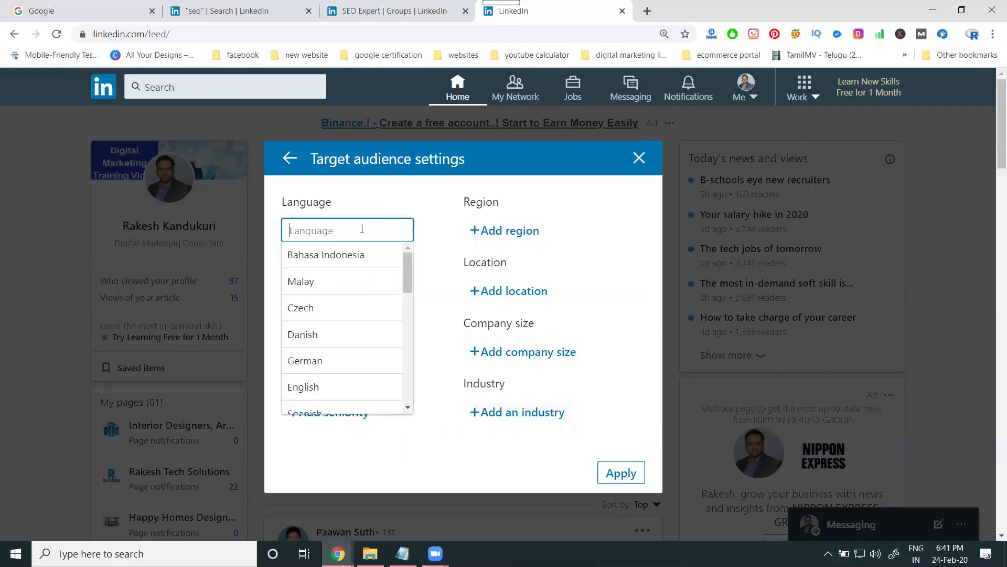
{"action": "type", "text": "hin"}
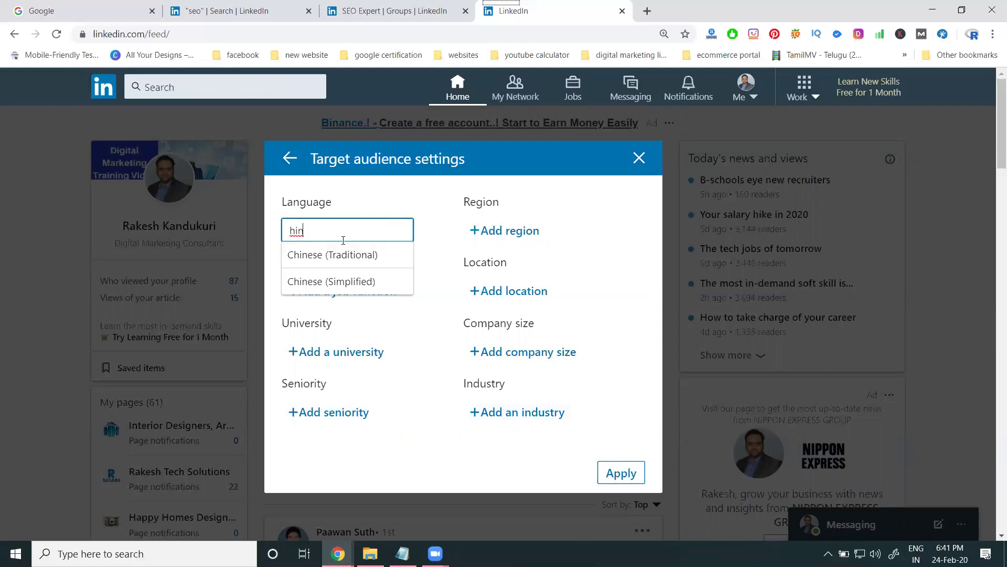
{"action": "key", "text": "BackSpace"}
{"action": "key", "text": "BackSpace"}
{"action": "type", "text": "eng"}
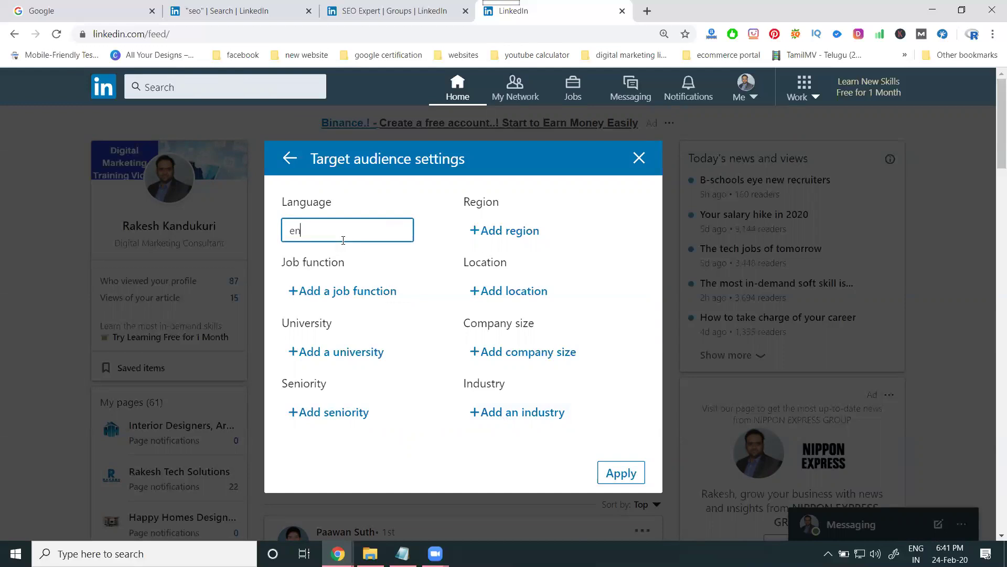
{"action": "key", "text": "BackSpace"}
{"action": "key", "text": "BackSpace"}
{"action": "key", "text": "BackSpace"}
{"action": "type", "text": "te"}
{"action": "key", "text": "ctrl+a"}
{"action": "key", "text": "BackSpace"}
- Try adding Africa as the target region, review the added countries, and discard the selection
{"action": "left_click", "coordinate": [496, 231]}
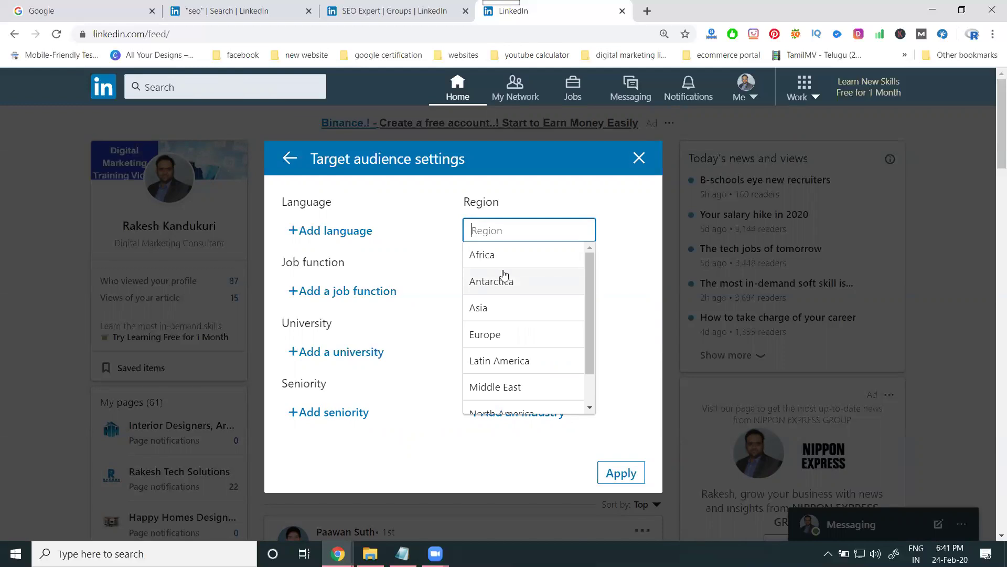
{"action": "left_click", "coordinate": [499, 257]}
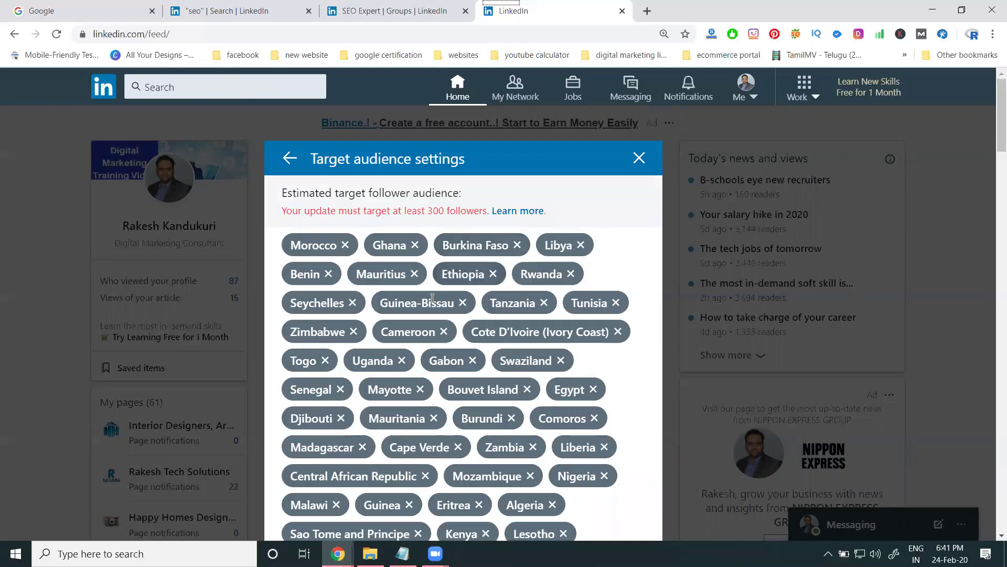
{"action": "scroll", "coordinate": [432, 298], "scroll_direction": "down", "scroll_amount": 5}
{"action": "scroll", "coordinate": [469, 358], "scroll_direction": "up", "scroll_amount": 1}
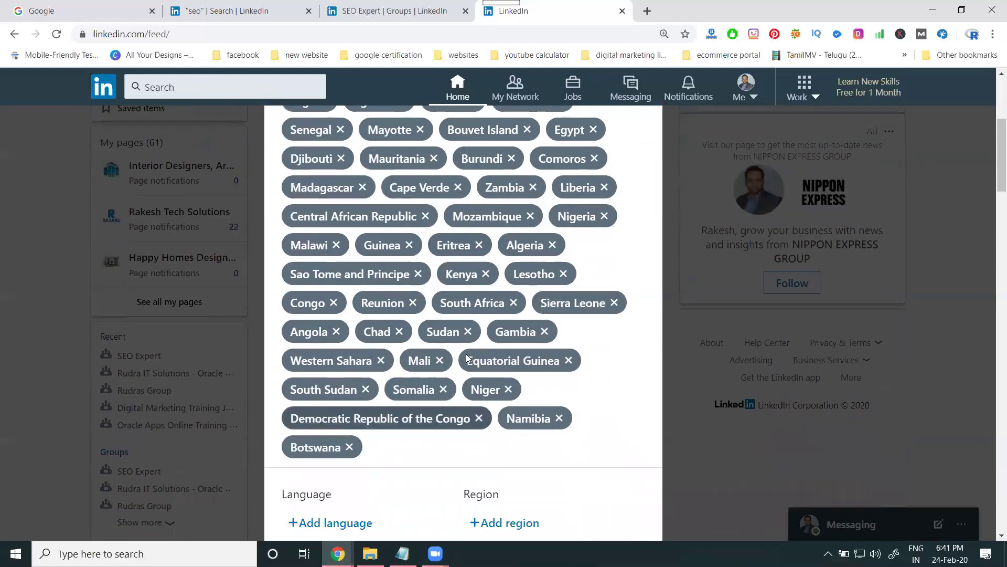
{"action": "scroll", "coordinate": [467, 357], "scroll_direction": "up", "scroll_amount": 4}
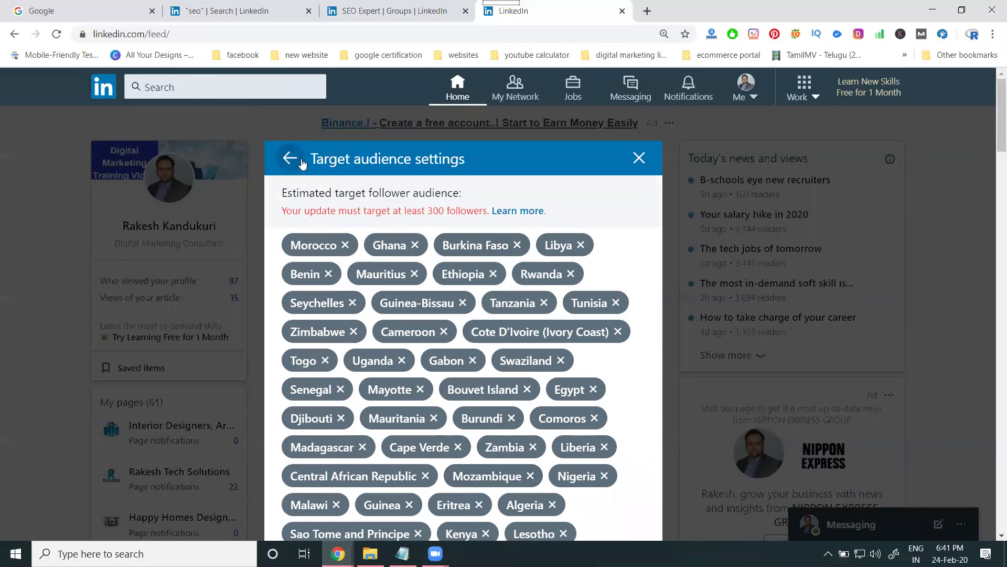
{"action": "left_click", "coordinate": [302, 165]}
{"action": "left_click", "coordinate": [393, 274]}
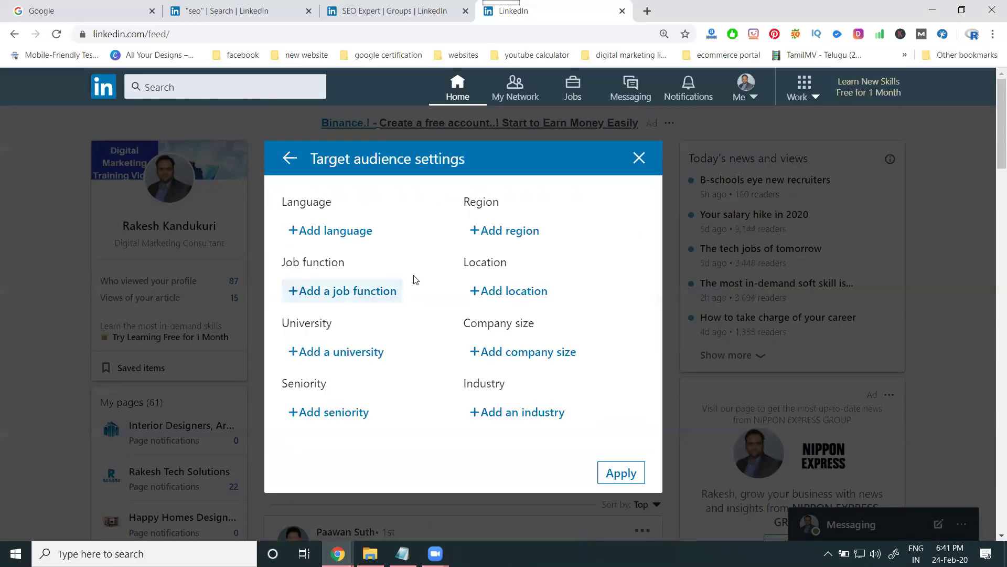
- Try finding a target audience location with "hyderabad", and leave the target audience settings without applying it
{"action": "left_click", "coordinate": [503, 292]}
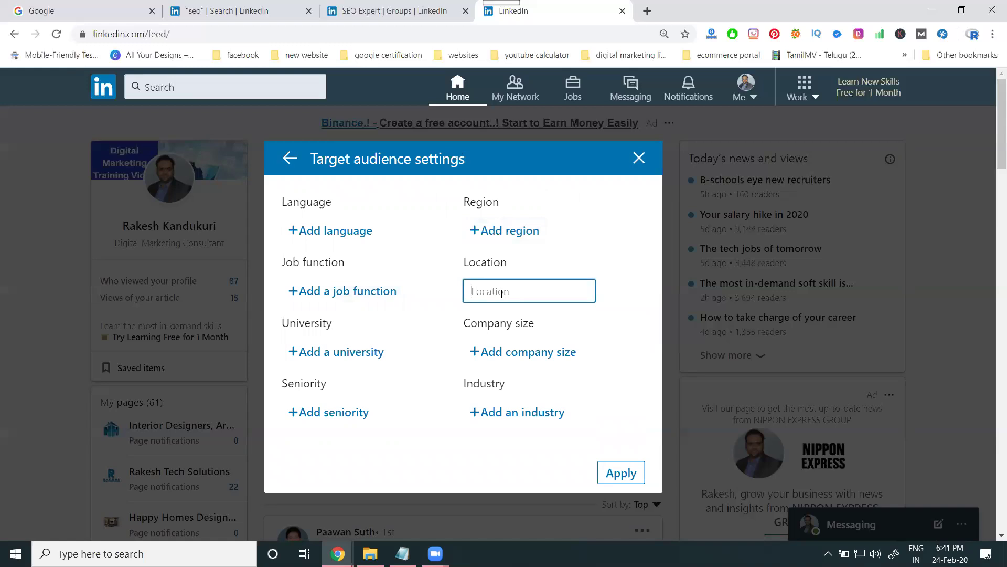
{"action": "type", "text": "hyderabad"}
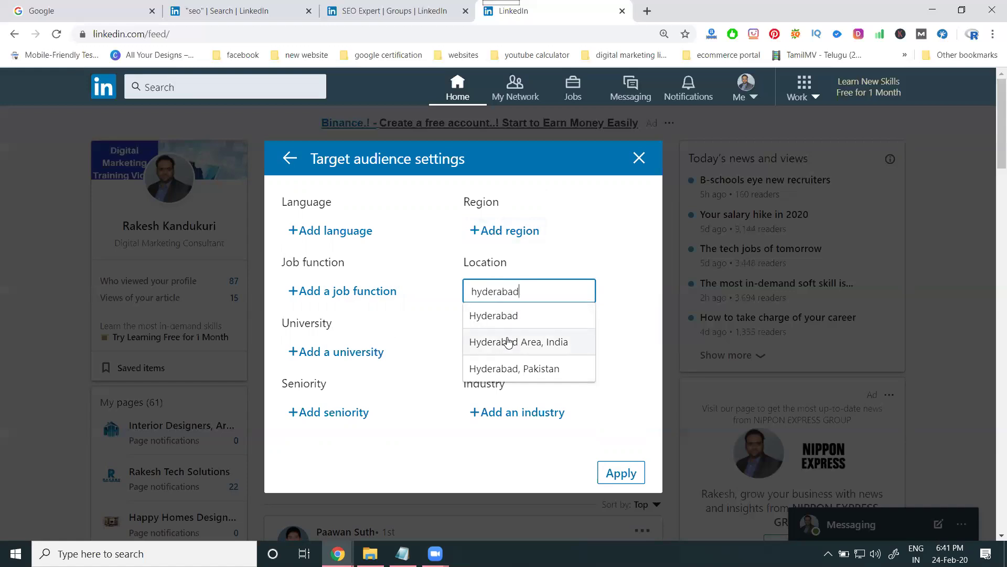
{"action": "left_click", "coordinate": [290, 157]}
{"action": "left_click", "coordinate": [291, 157]}
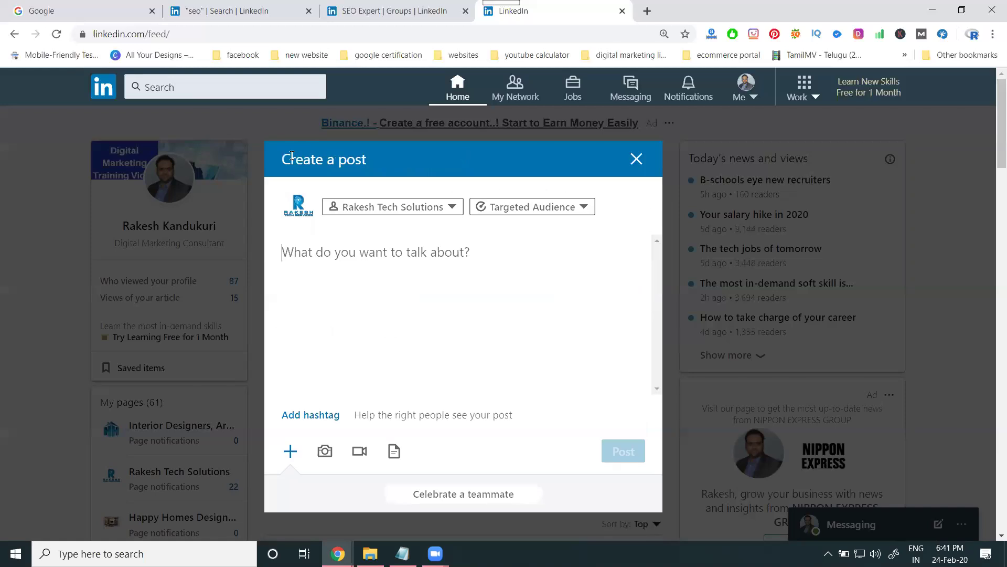
- Switch the post's author from the Rakesh Tech Solutions page back to the personal profile
{"action": "left_click", "coordinate": [426, 209]}
{"action": "left_click", "coordinate": [382, 198]}
{"action": "left_click", "coordinate": [623, 434]}
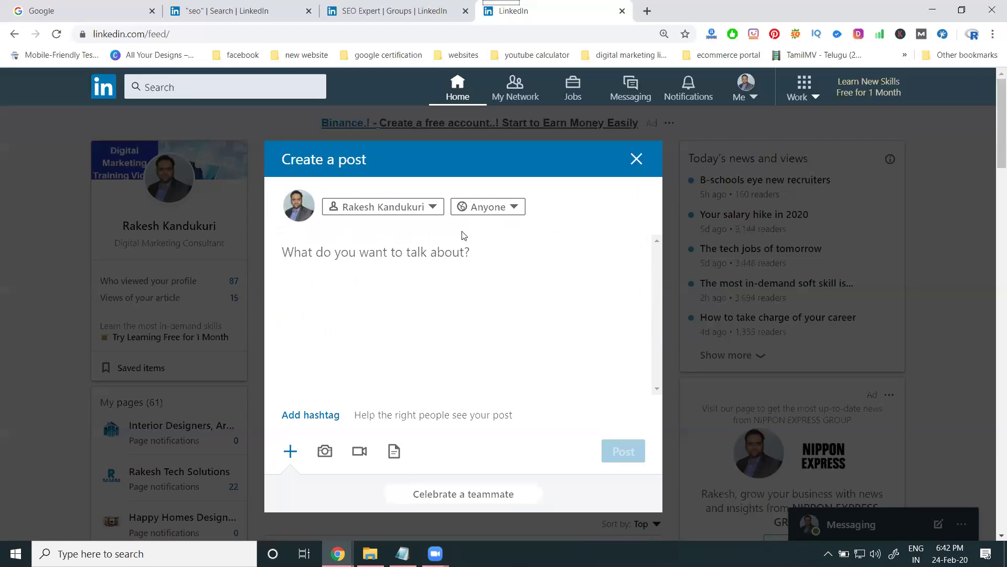
- View the Social Media & SEO - Digital Marketing Community group from the "seo" group results in a new tab
{"action": "left_click", "coordinate": [209, 9]}
{"action": "right_click", "coordinate": [269, 303]}
{"action": "left_click", "coordinate": [274, 309]}
{"action": "left_click", "coordinate": [378, 11]}
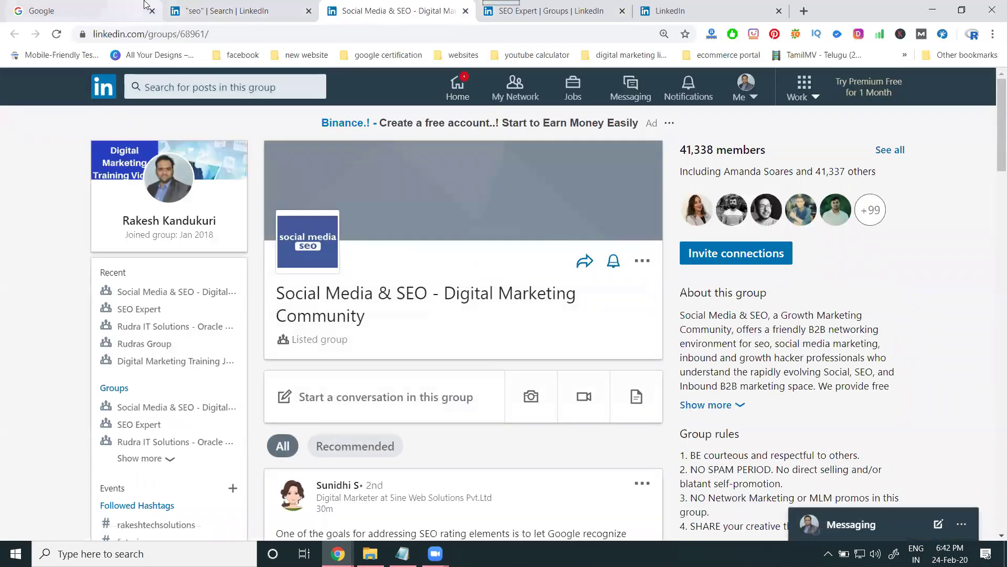
- View the Expert SEO Community group in a new tab, close both opened group tabs, and return to the "seo" group results
{"action": "left_click", "coordinate": [175, 9]}
{"action": "right_click", "coordinate": [230, 385]}
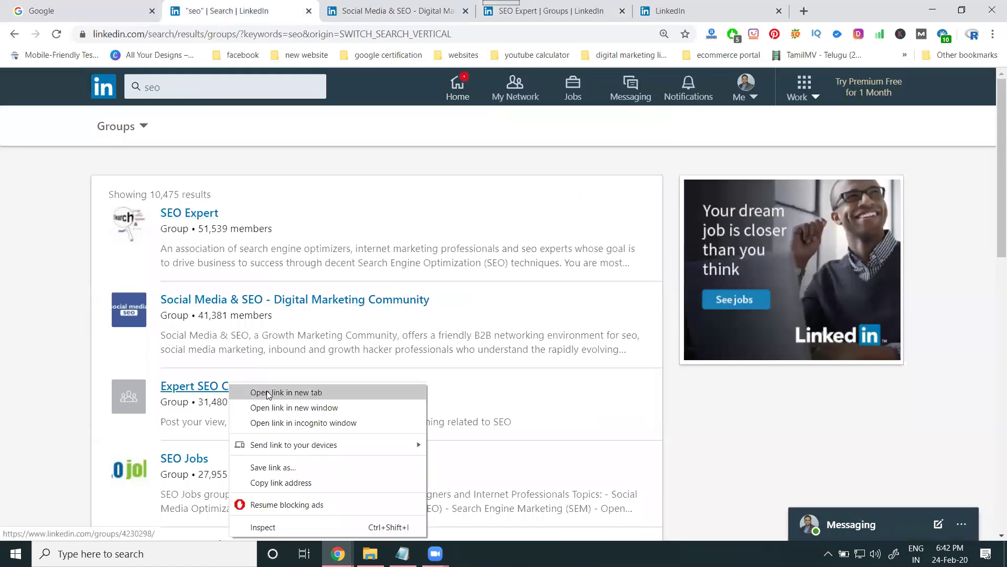
{"action": "left_click", "coordinate": [268, 393]}
{"action": "left_click", "coordinate": [461, 5]}
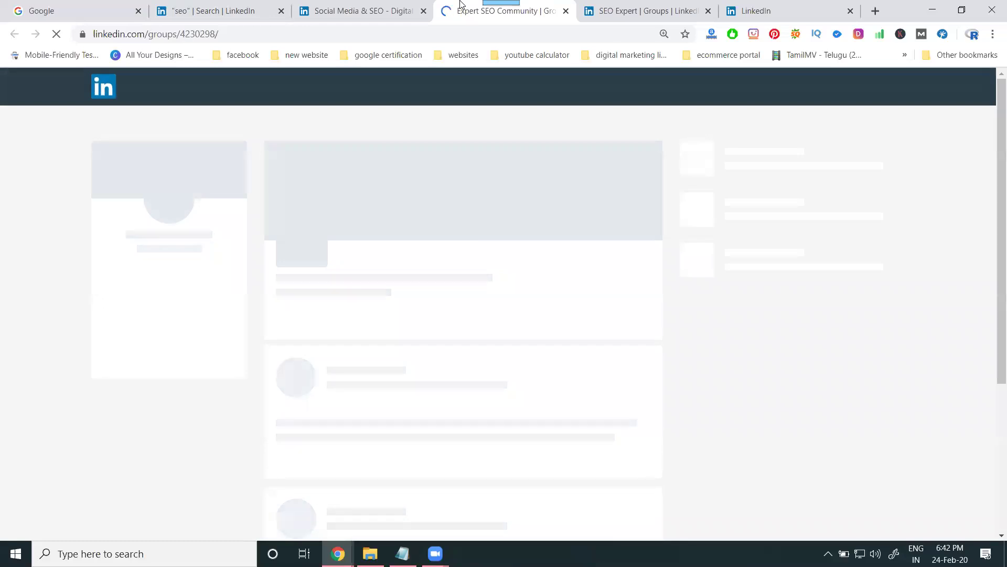
{"action": "left_click", "coordinate": [424, 11]}
{"action": "left_click", "coordinate": [423, 11]}
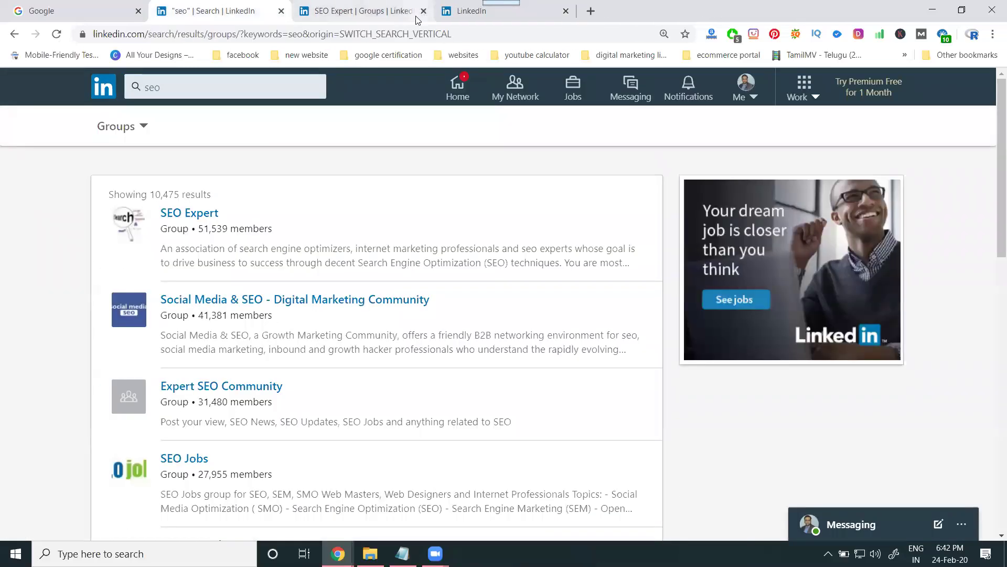
{"action": "left_click", "coordinate": [417, 20]}
{"action": "left_click", "coordinate": [203, 12]}
- View the SEO Specialist Groups group from the search results in a new tab
{"action": "scroll", "coordinate": [248, 433], "scroll_direction": "down", "scroll_amount": 1}
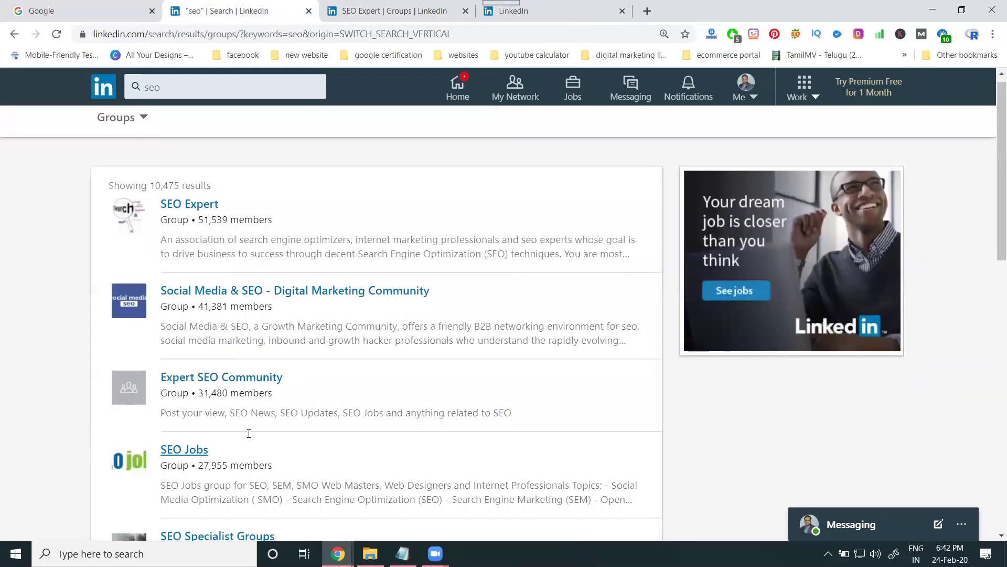
{"action": "scroll", "coordinate": [248, 433], "scroll_direction": "down", "scroll_amount": 2}
{"action": "right_click", "coordinate": [205, 413]}
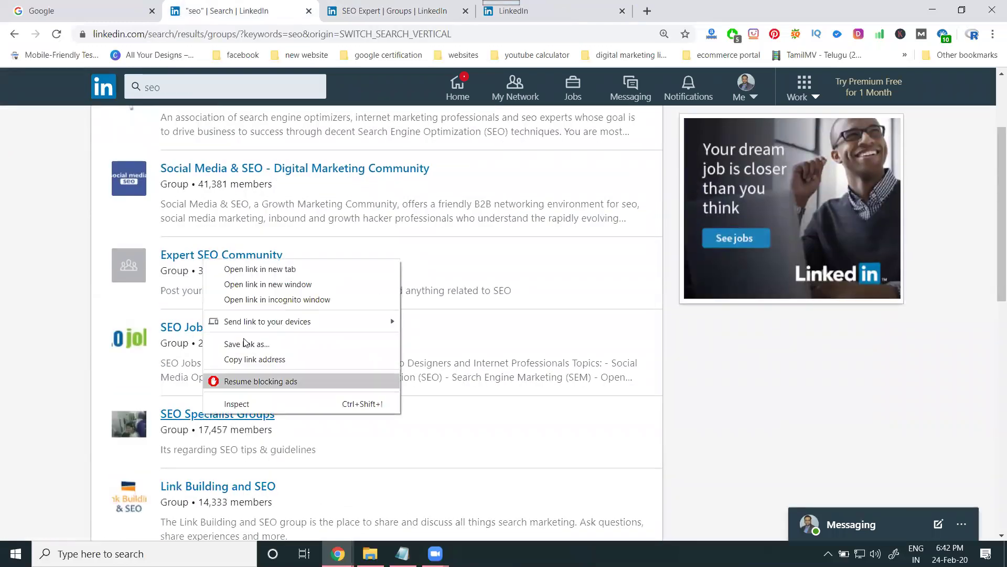
{"action": "left_click", "coordinate": [260, 269]}
{"action": "left_click", "coordinate": [416, 13]}
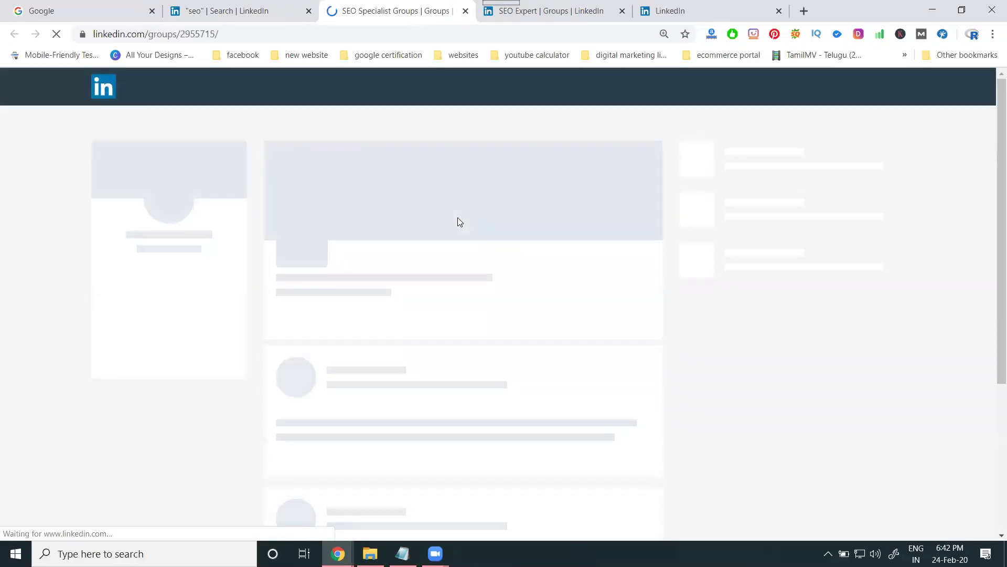
- View the Link Building and SEO group in a new tab, and close both opened group tabs
{"action": "left_click", "coordinate": [205, 14]}
{"action": "scroll", "coordinate": [266, 264], "scroll_direction": "down", "scroll_amount": 4}
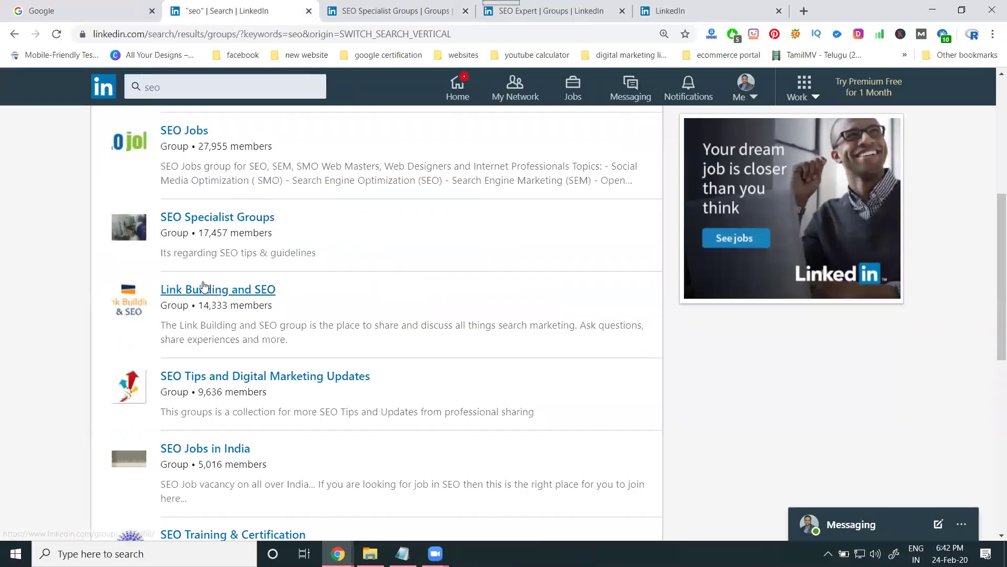
{"action": "right_click", "coordinate": [205, 287]}
{"action": "left_click", "coordinate": [232, 298]}
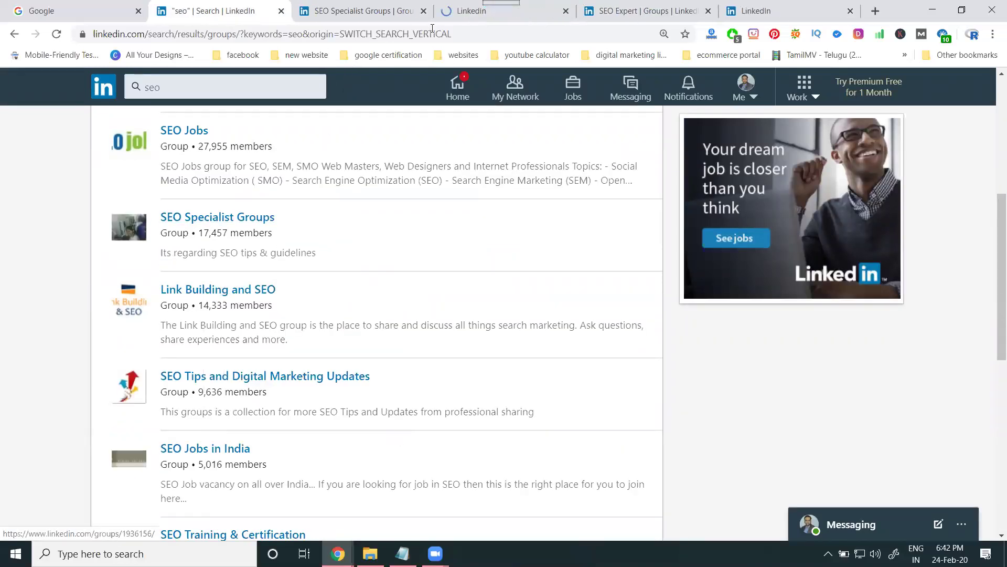
{"action": "left_click", "coordinate": [457, 12]}
{"action": "left_click", "coordinate": [423, 11]}
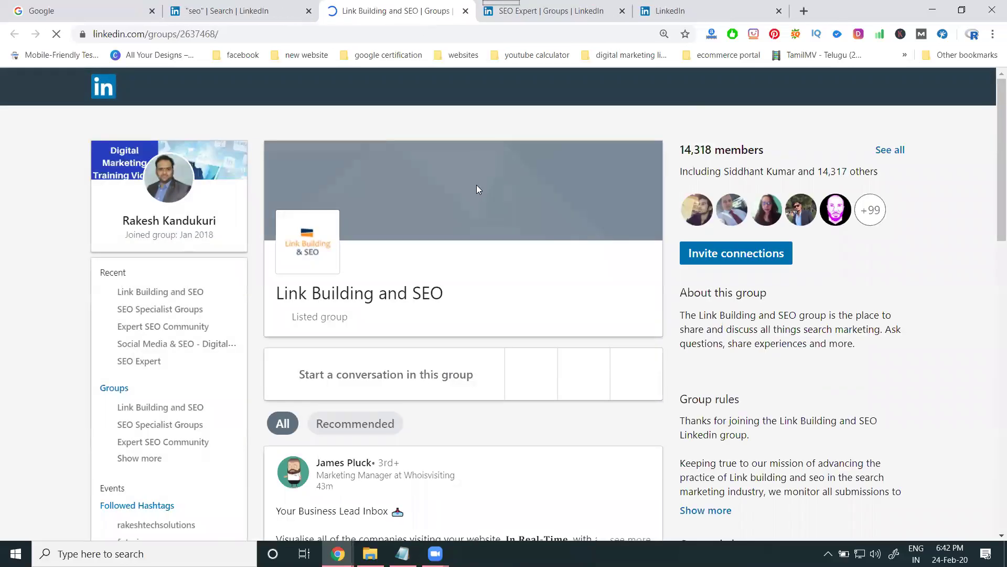
{"action": "left_click", "coordinate": [465, 11]}
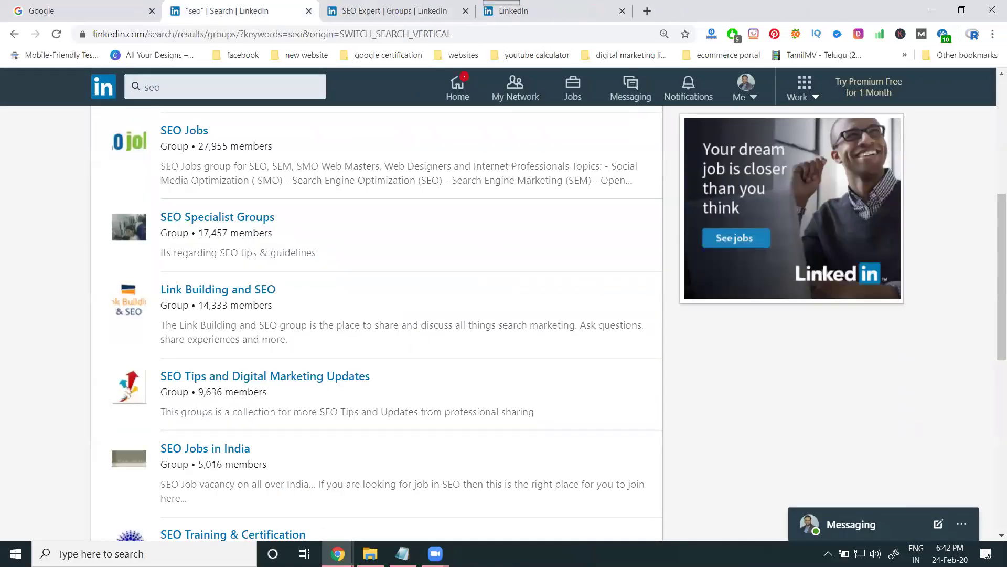
- View the SEO Training & Certification group in a new tab and close it
{"action": "scroll", "coordinate": [253, 255], "scroll_direction": "down", "scroll_amount": 3}
{"action": "right_click", "coordinate": [237, 337]}
{"action": "left_click", "coordinate": [259, 342]}
{"action": "left_click", "coordinate": [357, 11]}
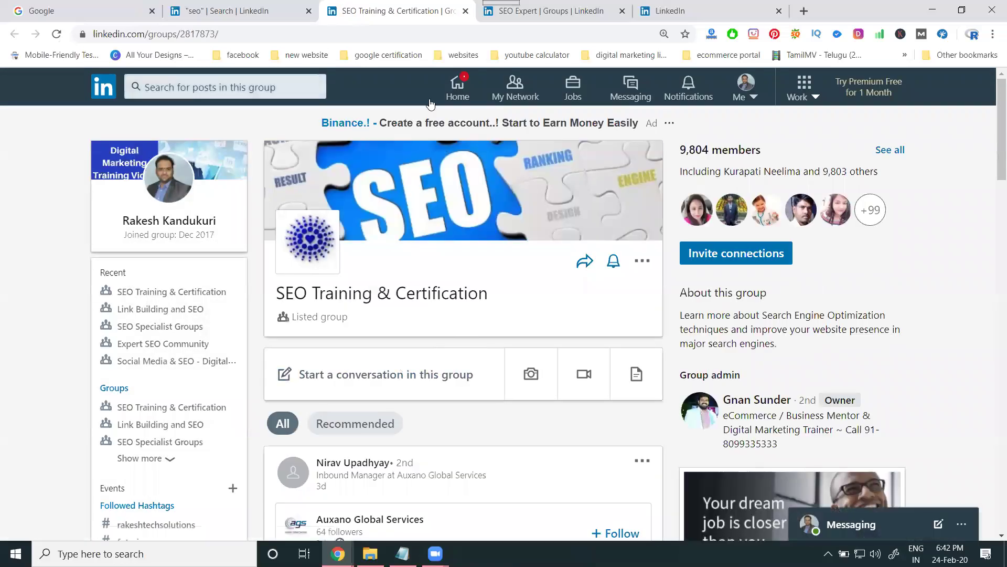
{"action": "left_click", "coordinate": [465, 11]}
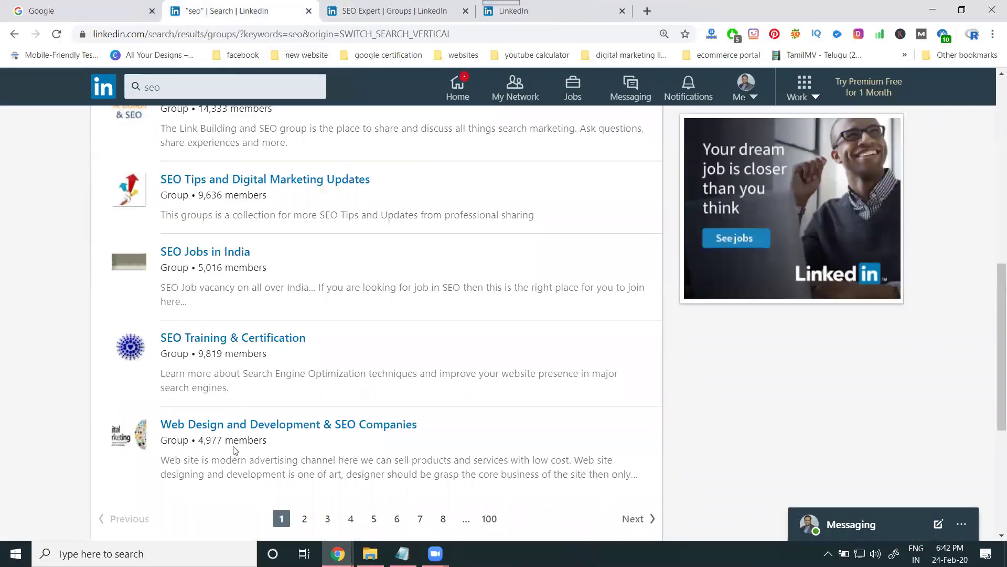
- View the Web Design and Development & SEO Companies group in a new tab and close it
{"action": "right_click", "coordinate": [262, 424]}
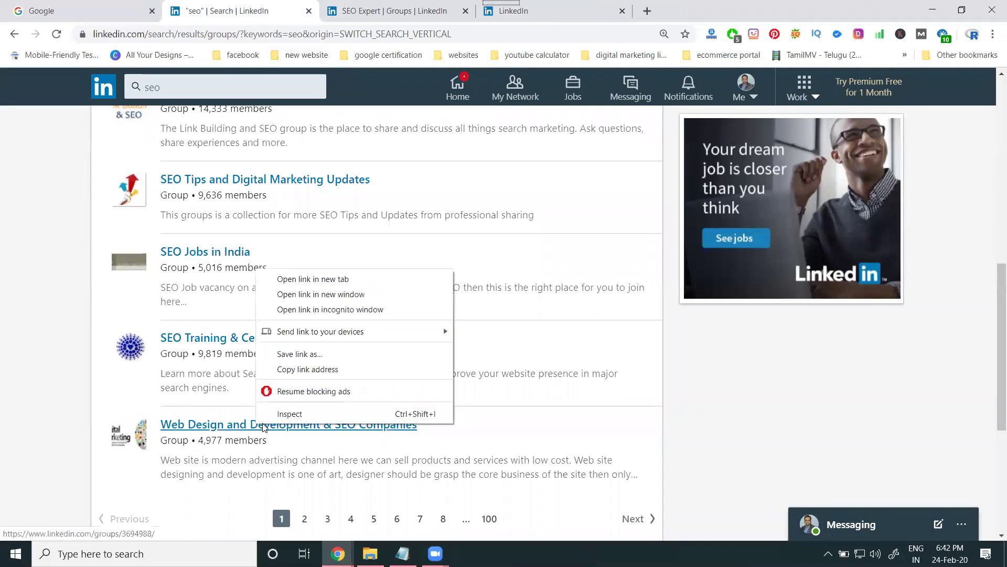
{"action": "left_click", "coordinate": [311, 283]}
{"action": "left_click", "coordinate": [374, 15]}
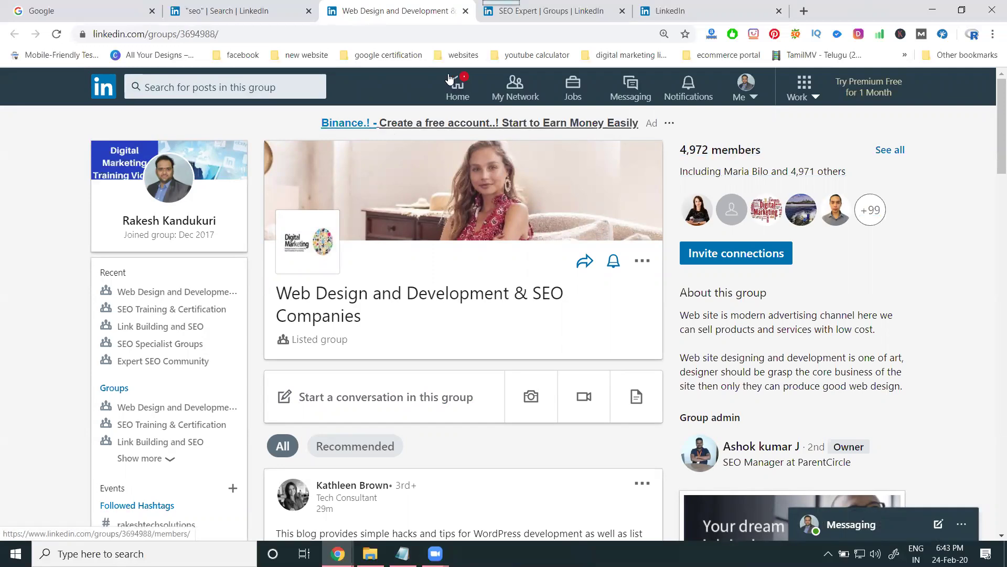
{"action": "left_click", "coordinate": [465, 10]}
- Go to page 2 of the group results, and view the Digital Marketing Professionals Network group in a new tab before closing it
{"action": "scroll", "coordinate": [205, 241], "scroll_direction": "down", "scroll_amount": 4}
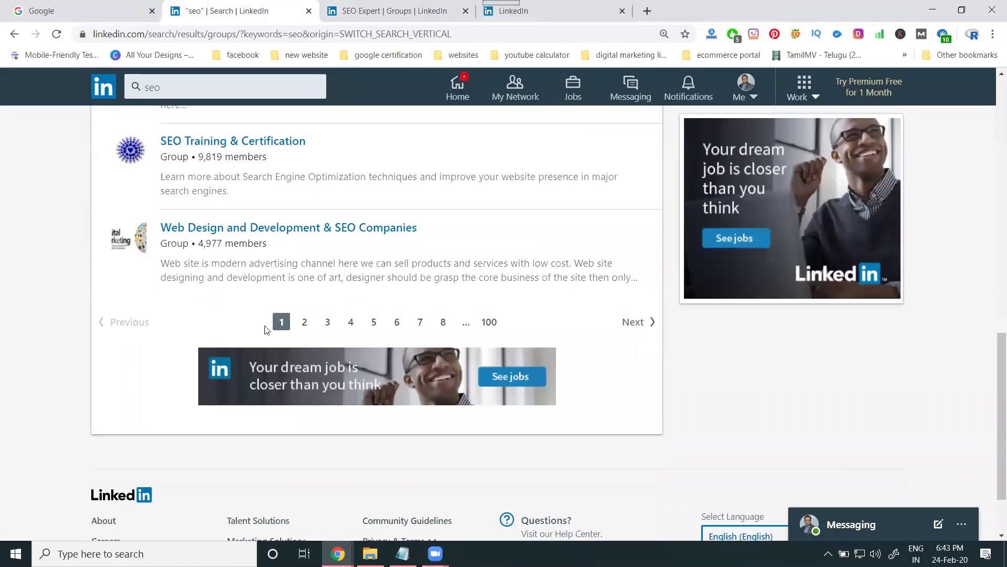
{"action": "left_click", "coordinate": [303, 322]}
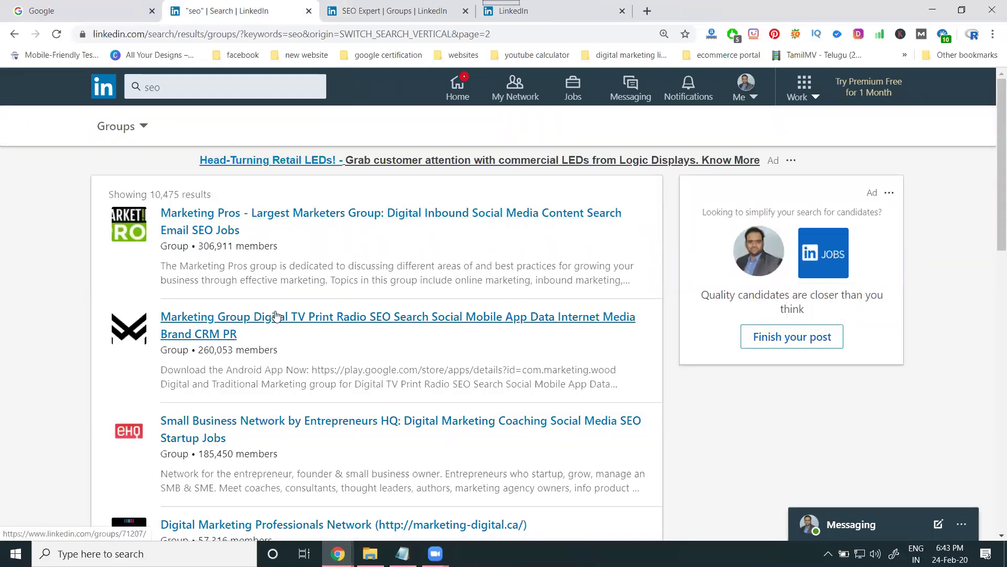
{"action": "scroll", "coordinate": [265, 416], "scroll_direction": "down", "scroll_amount": 1}
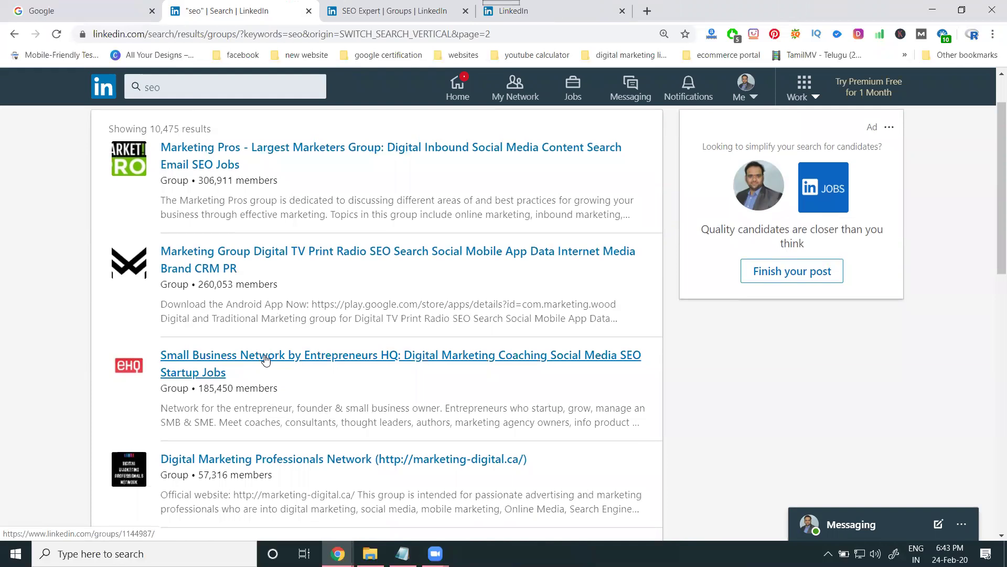
{"action": "scroll", "coordinate": [265, 359], "scroll_direction": "down", "scroll_amount": 2}
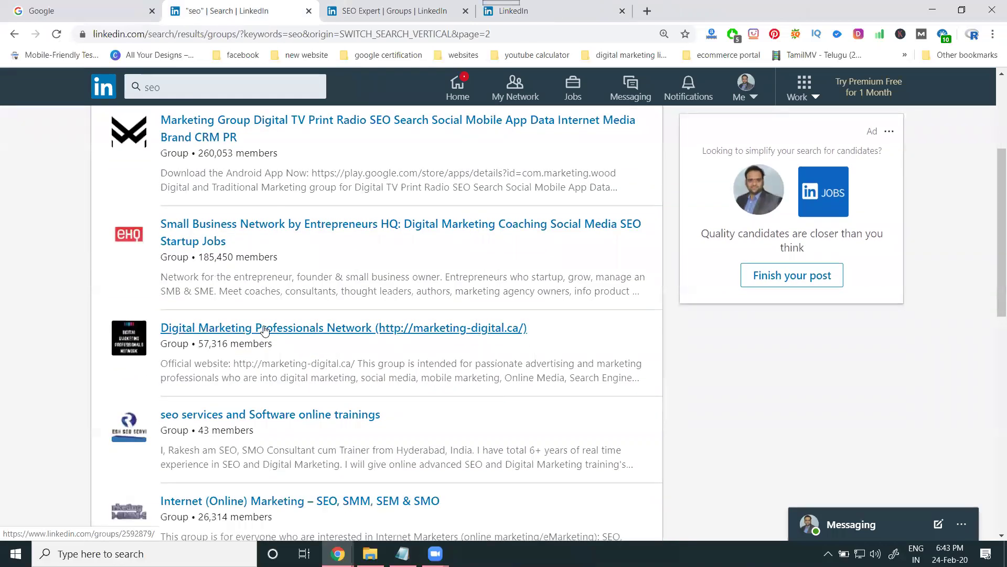
{"action": "right_click", "coordinate": [266, 329]}
{"action": "left_click", "coordinate": [294, 334]}
{"action": "left_click", "coordinate": [367, 11]}
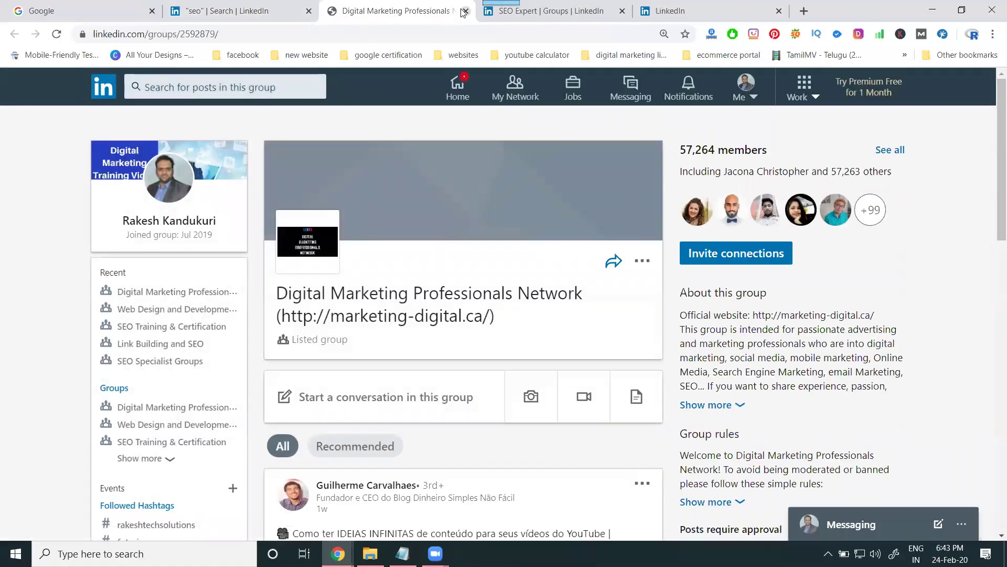
{"action": "key", "text": "ctrl+w"}
- Open the Internet (Online) Marketing – SEO, SMM, SEM & SMO group in a new tab and request to join it
{"action": "scroll", "coordinate": [257, 168], "scroll_direction": "down", "scroll_amount": 5}
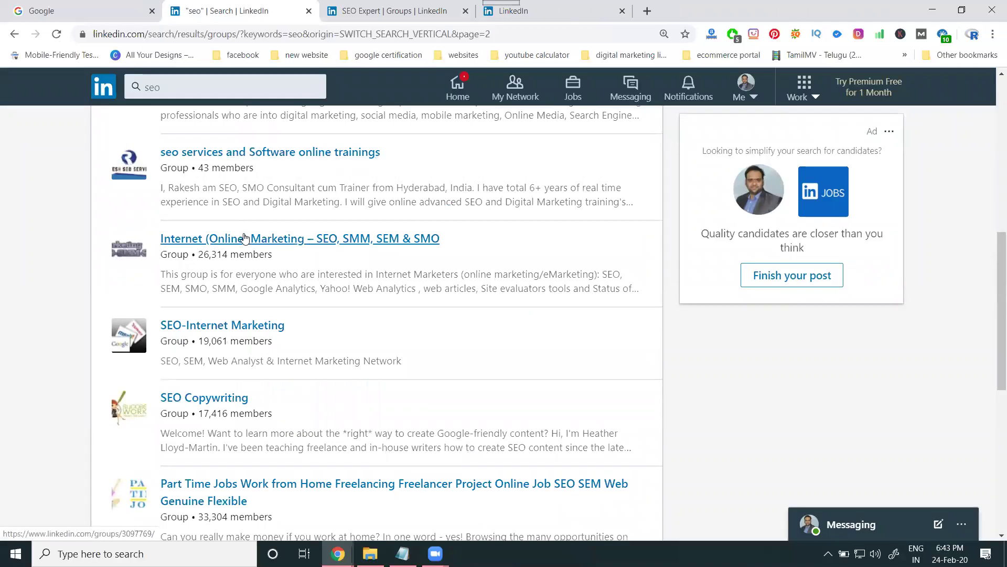
{"action": "right_click", "coordinate": [244, 238]}
{"action": "left_click", "coordinate": [278, 245]}
{"action": "left_click", "coordinate": [369, 6]}
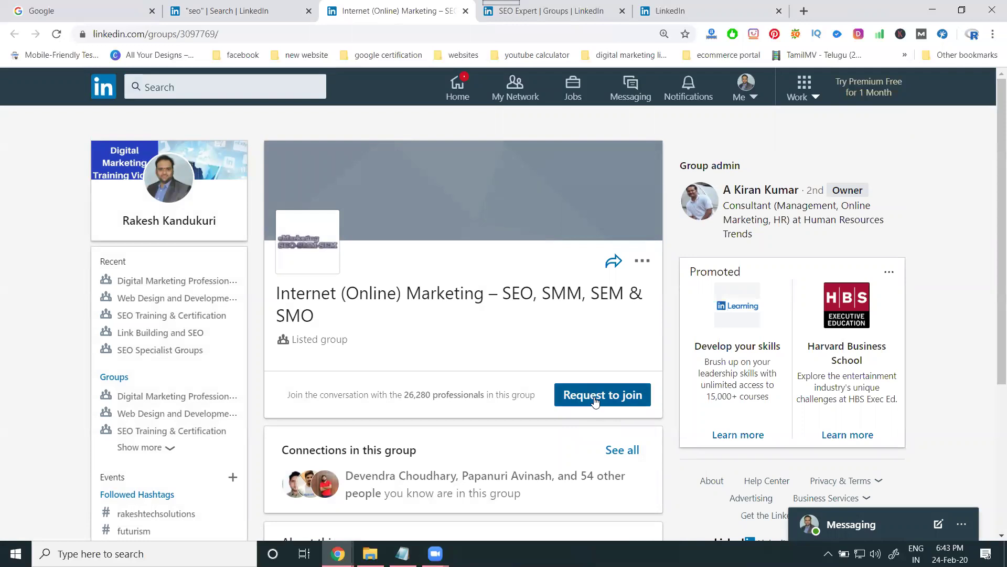
{"action": "left_click", "coordinate": [596, 402]}
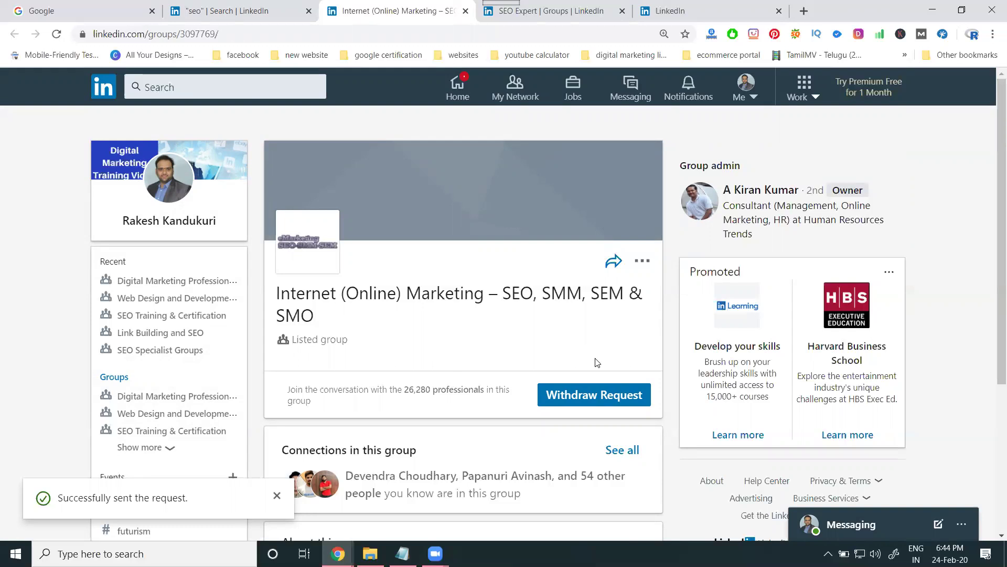
- Return the search results tab to the home feed and close the remaining group and post tabs
{"action": "left_click", "coordinate": [234, 9]}
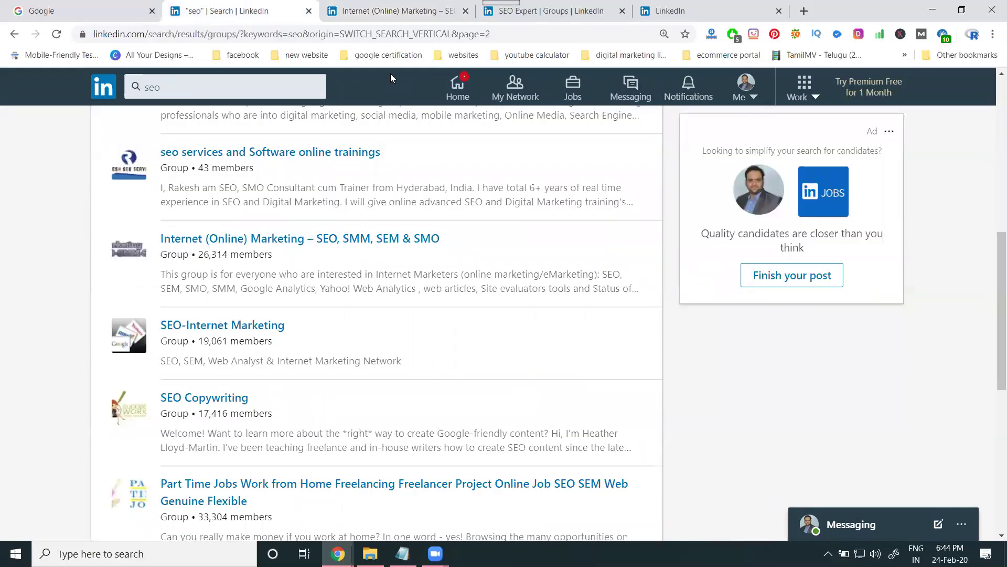
{"action": "left_click", "coordinate": [472, 84]}
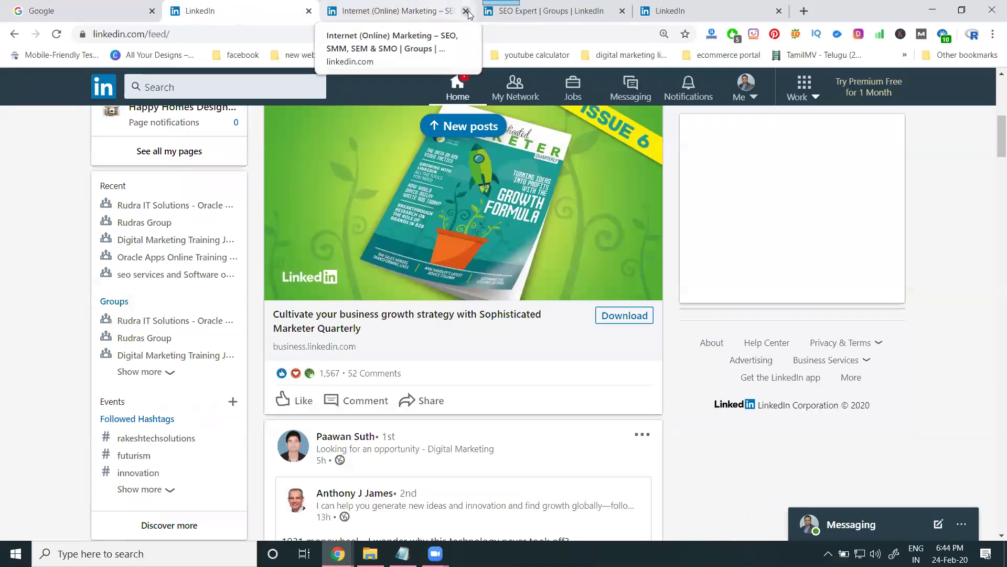
{"action": "left_click", "coordinate": [466, 11]}
{"action": "left_click", "coordinate": [466, 11]}
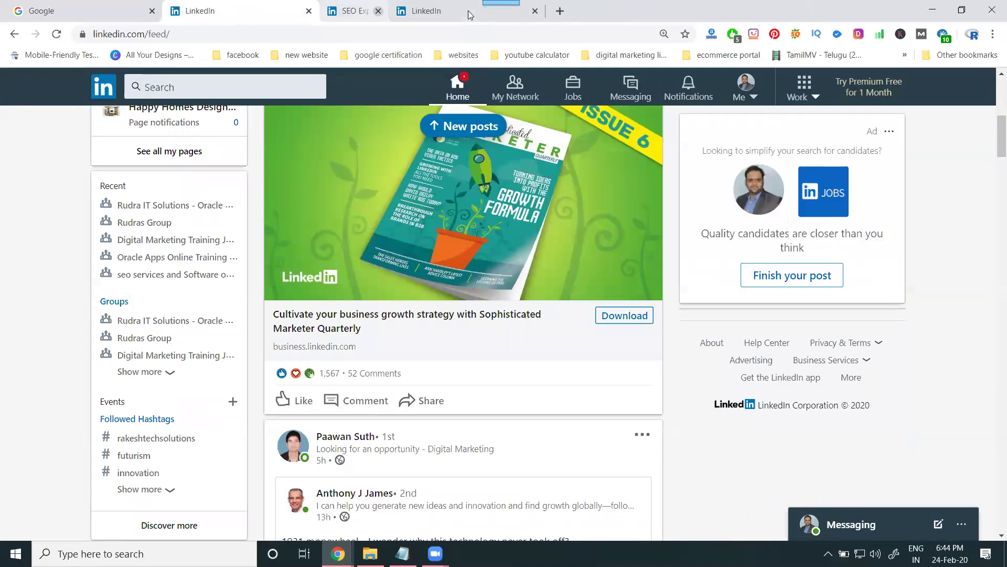
{"action": "left_click", "coordinate": [466, 11]}
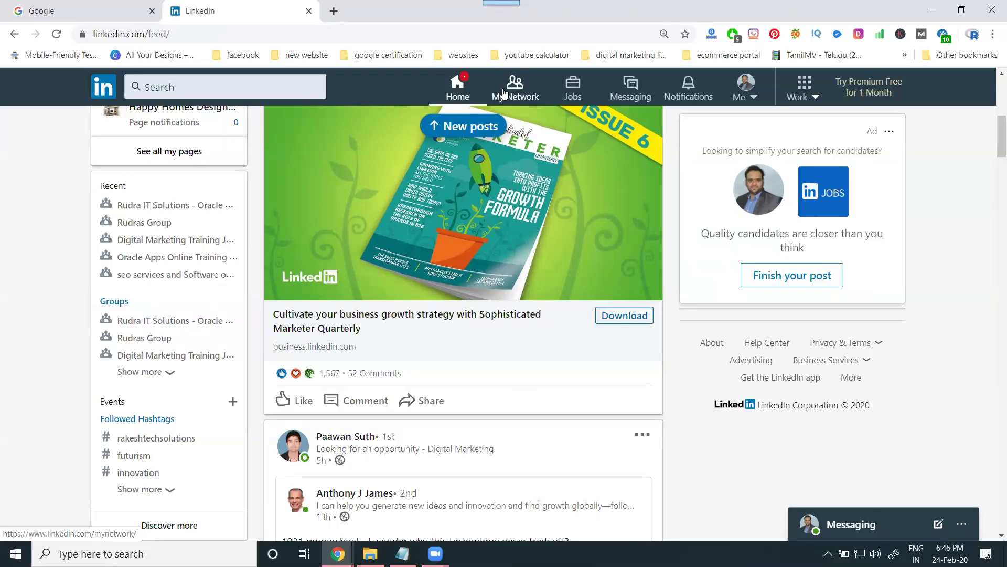
- Open the list of requested groups in LinkedIn Groups and view the Internet (Online) Marketing – SEO, SMM, SEM & SMO group
{"action": "left_click", "coordinate": [810, 100]}
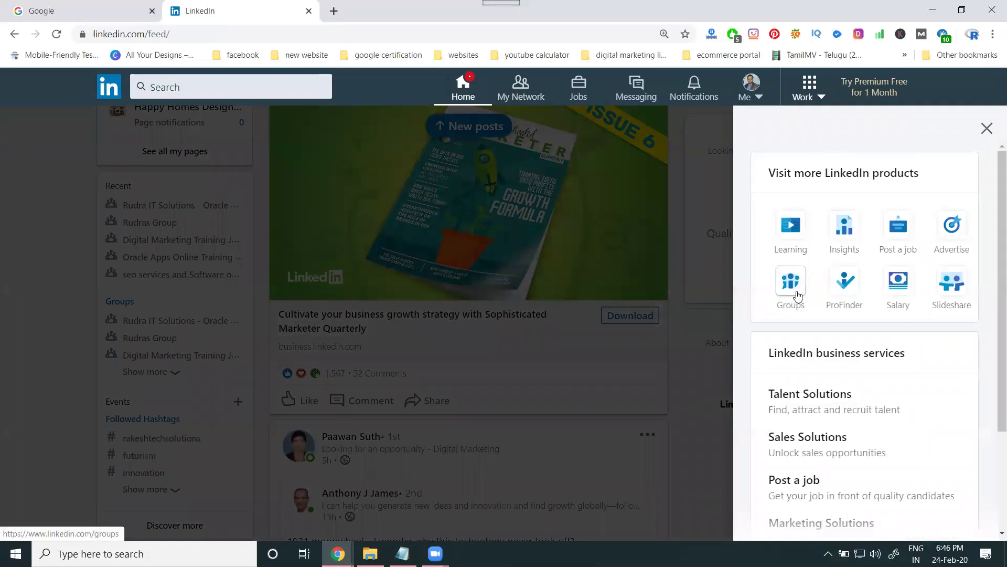
{"action": "left_click", "coordinate": [797, 297]}
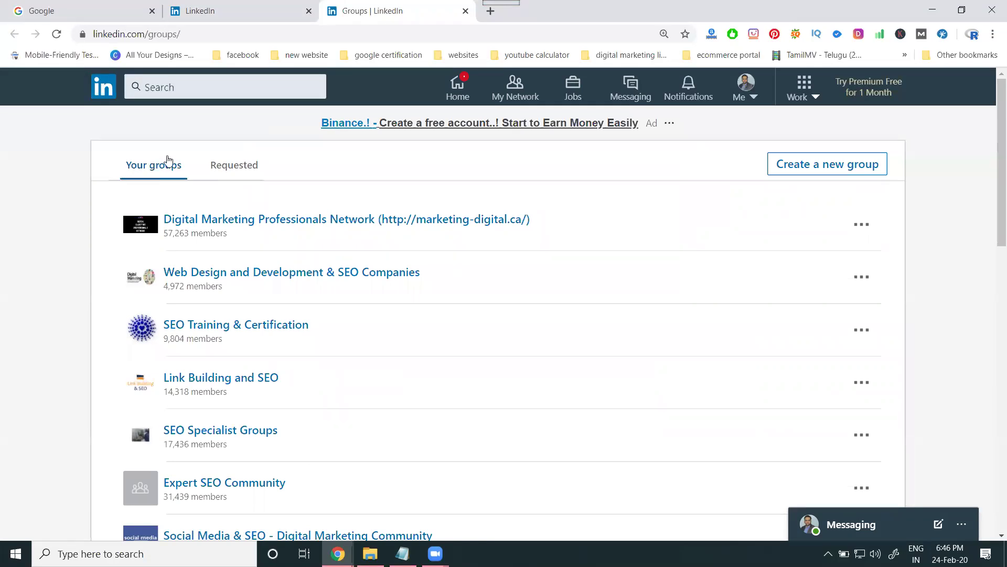
{"action": "left_click", "coordinate": [230, 167]}
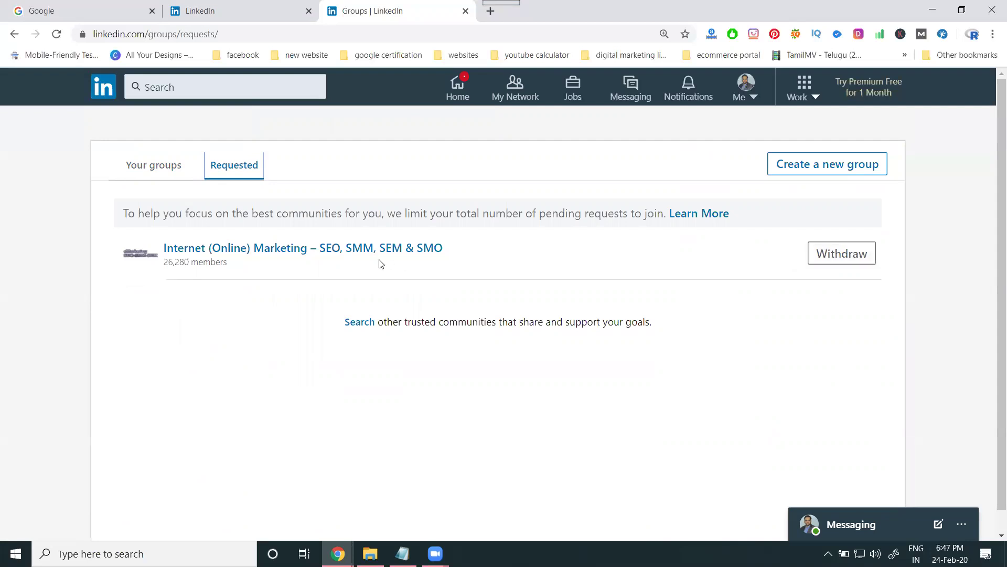
{"action": "left_click", "coordinate": [362, 255]}
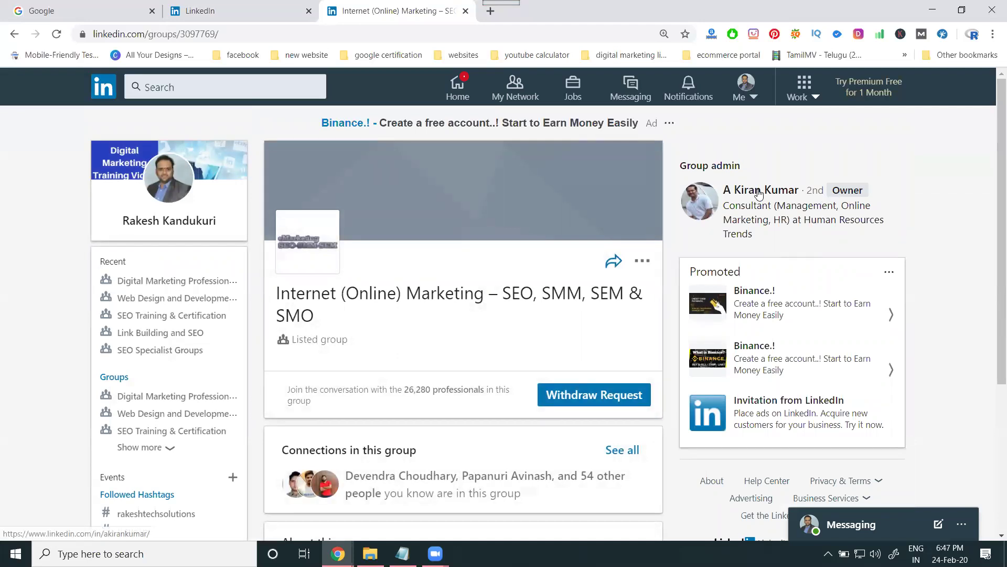
- View the group owner's profile, and return to LinkedIn Groups to look through the list of joined groups
{"action": "left_click", "coordinate": [759, 192]}
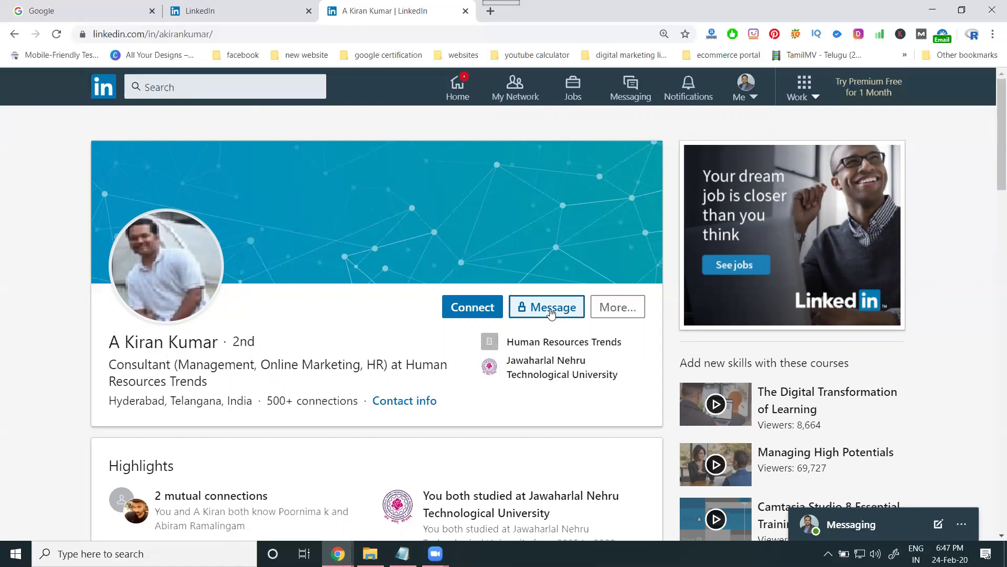
{"action": "left_click", "coordinate": [815, 97]}
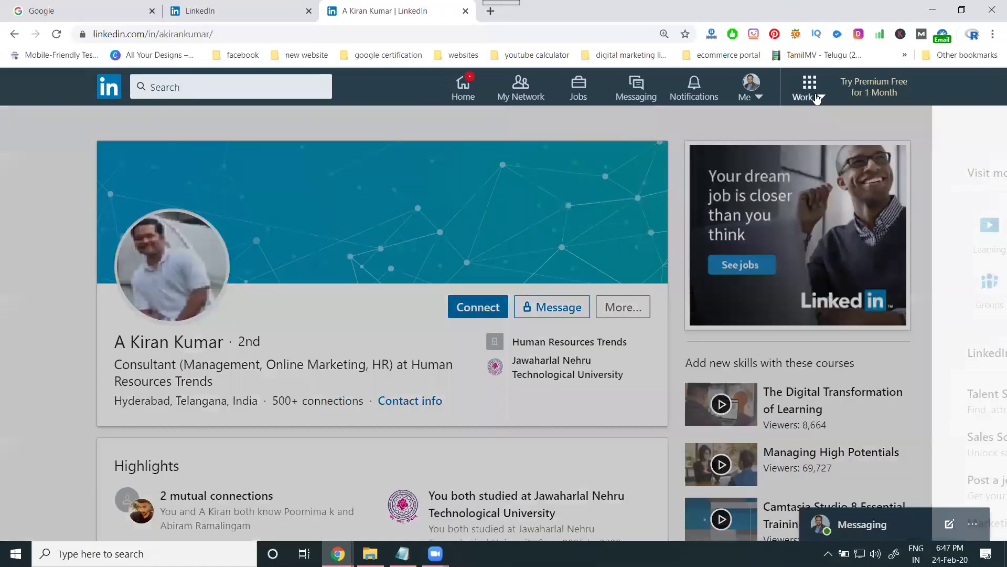
{"action": "left_click", "coordinate": [795, 286]}
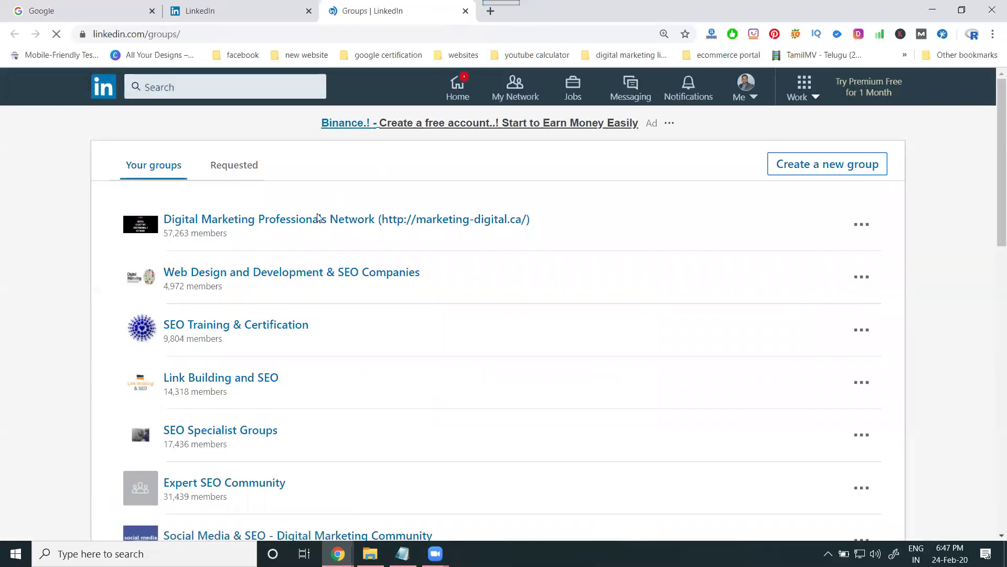
{"action": "scroll", "coordinate": [312, 229], "scroll_direction": "down", "scroll_amount": 5}
{"action": "scroll", "coordinate": [312, 229], "scroll_direction": "down", "scroll_amount": 8}
{"action": "scroll", "coordinate": [312, 229], "scroll_direction": "up", "scroll_amount": 12}
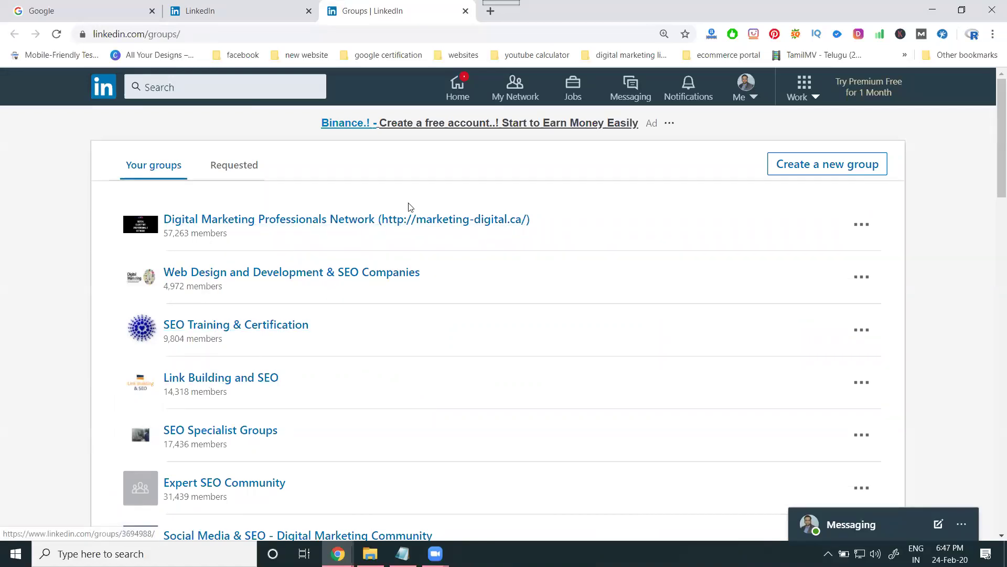
- Start creating a new group and review the form's name, description, rules, discoverability and permission settings
{"action": "left_click", "coordinate": [808, 171]}
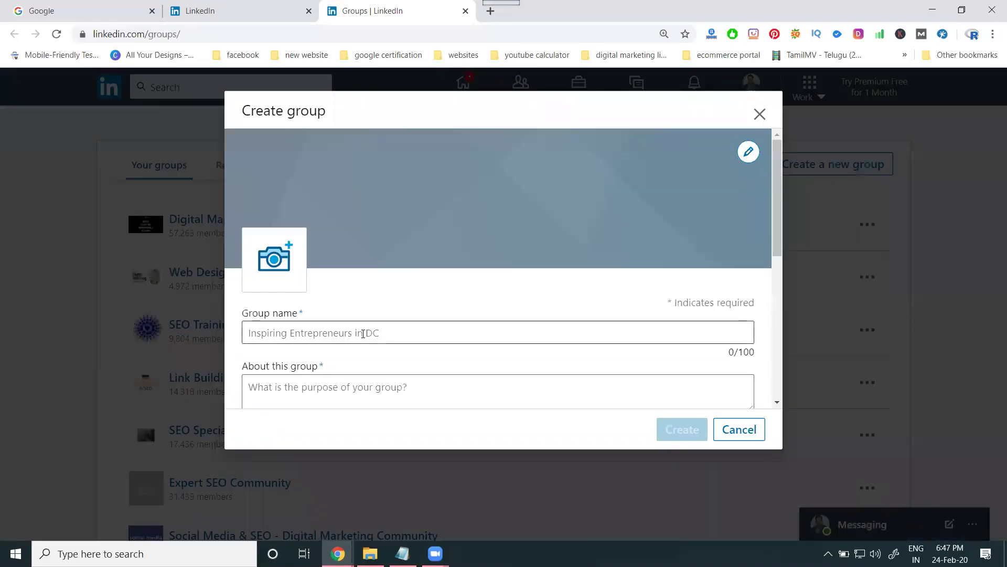
{"action": "scroll", "coordinate": [344, 375], "scroll_direction": "down", "scroll_amount": 3}
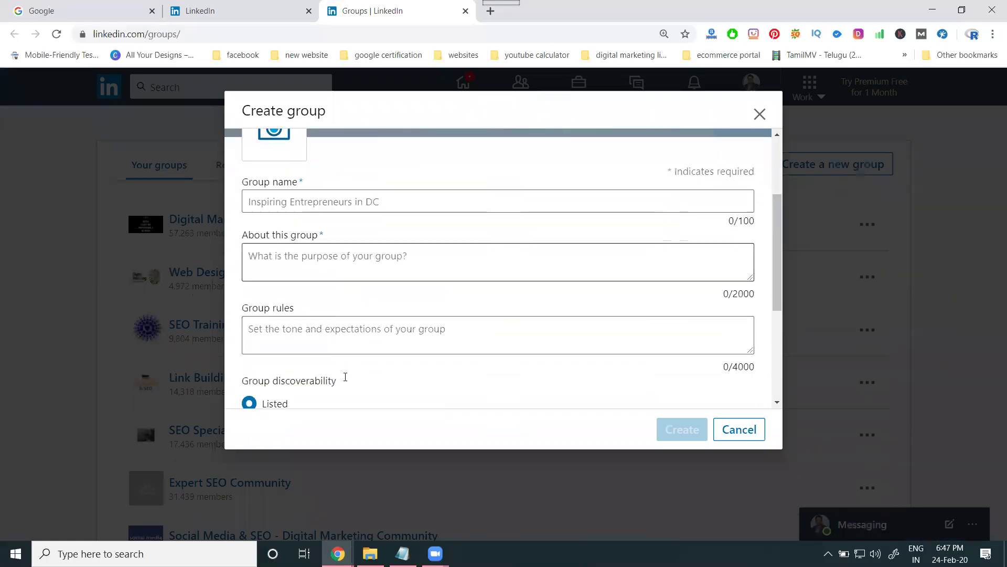
{"action": "scroll", "coordinate": [310, 327], "scroll_direction": "down", "scroll_amount": 4}
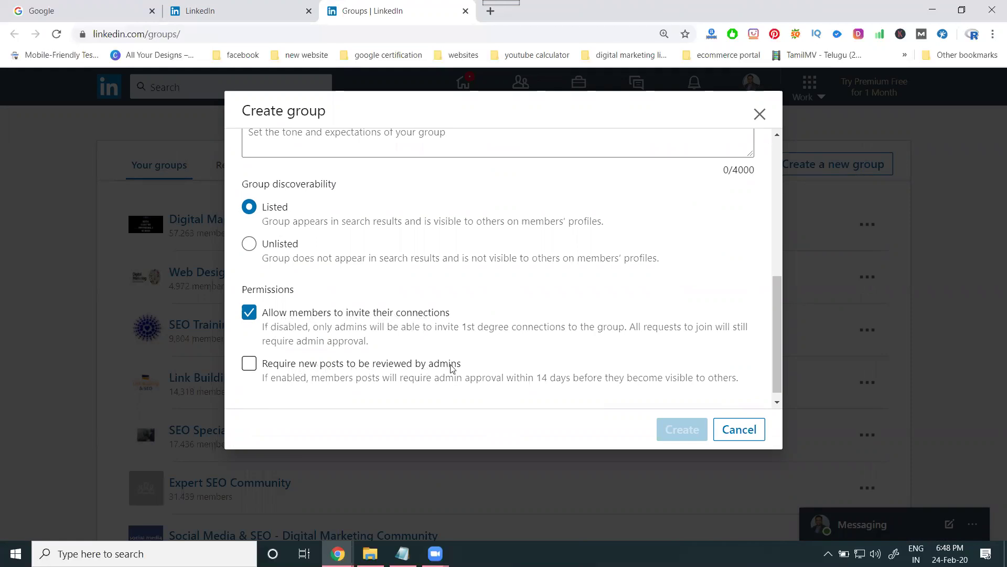
{"action": "scroll", "coordinate": [433, 357], "scroll_direction": "down", "scroll_amount": 1}
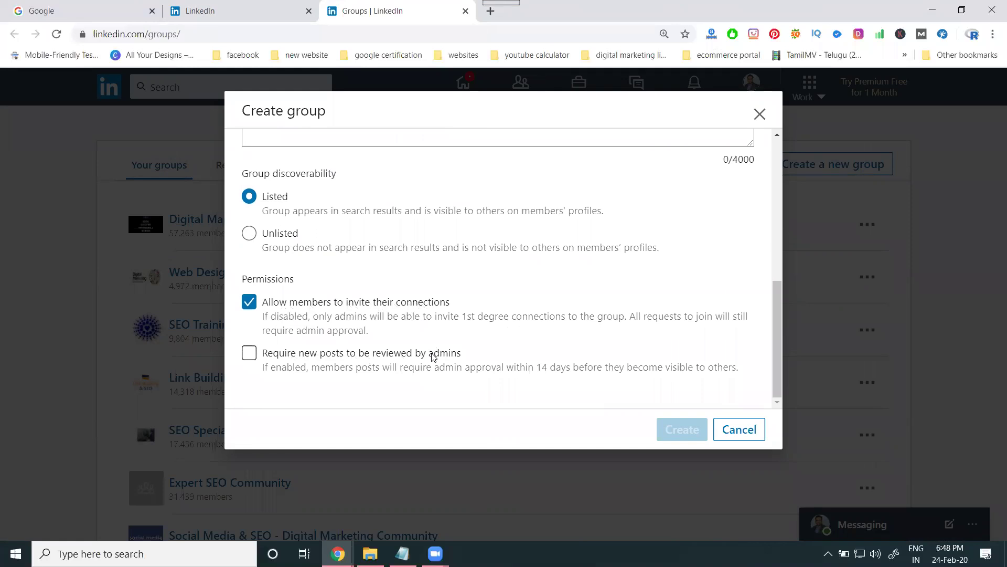
{"action": "scroll", "coordinate": [433, 357], "scroll_direction": "up", "scroll_amount": 4}
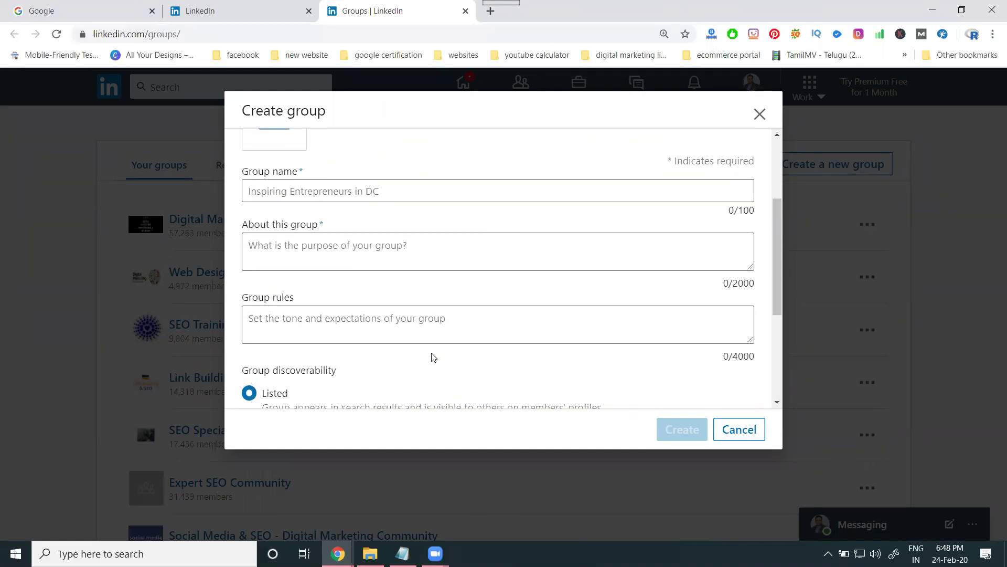
{"action": "scroll", "coordinate": [434, 319], "scroll_direction": "up", "scroll_amount": 3}
- Name the group "website design and development with digital marketing at best price" and copy that name
{"action": "left_click", "coordinate": [323, 327]}
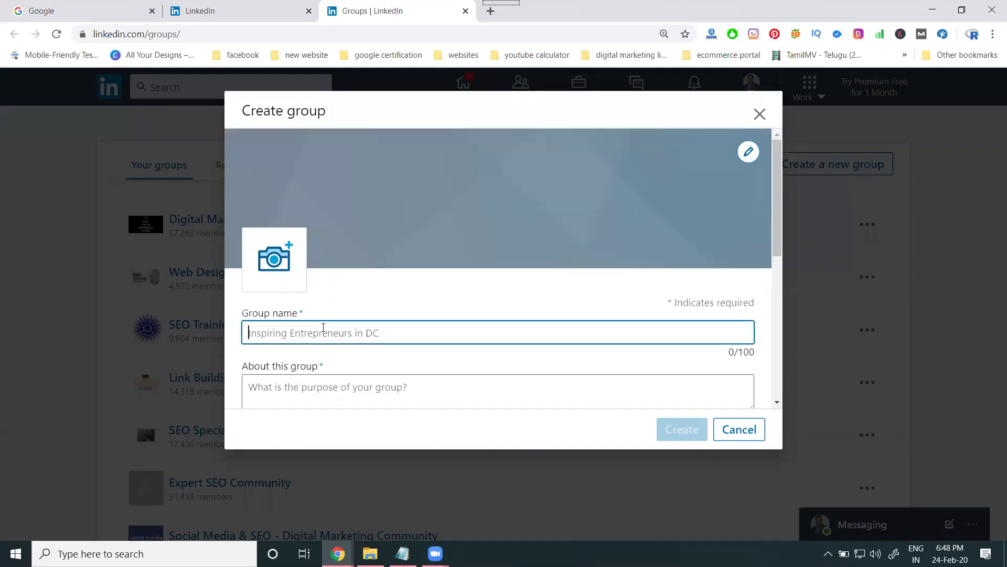
{"action": "type", "text": "website design and development with digital marketing"}
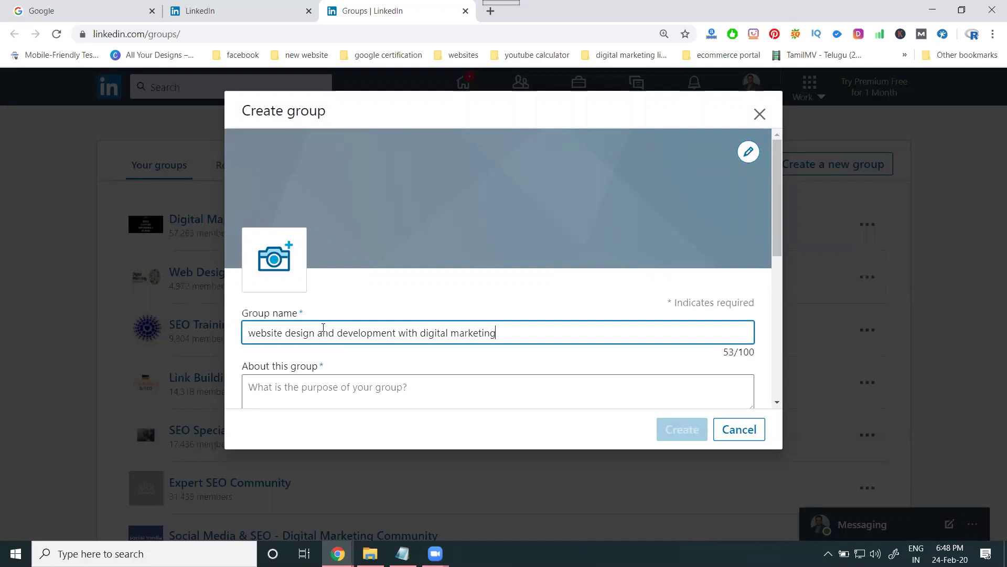
{"action": "type", "text": " at best price in"}
{"action": "key", "text": "BackSpace"}
{"action": "key", "text": "BackSpace"}
{"action": "key", "text": "BackSpace"}
{"action": "key", "text": "BackSpace"}
{"action": "key", "text": "ctrl+a"}
{"action": "key", "text": "ctrl+c"}
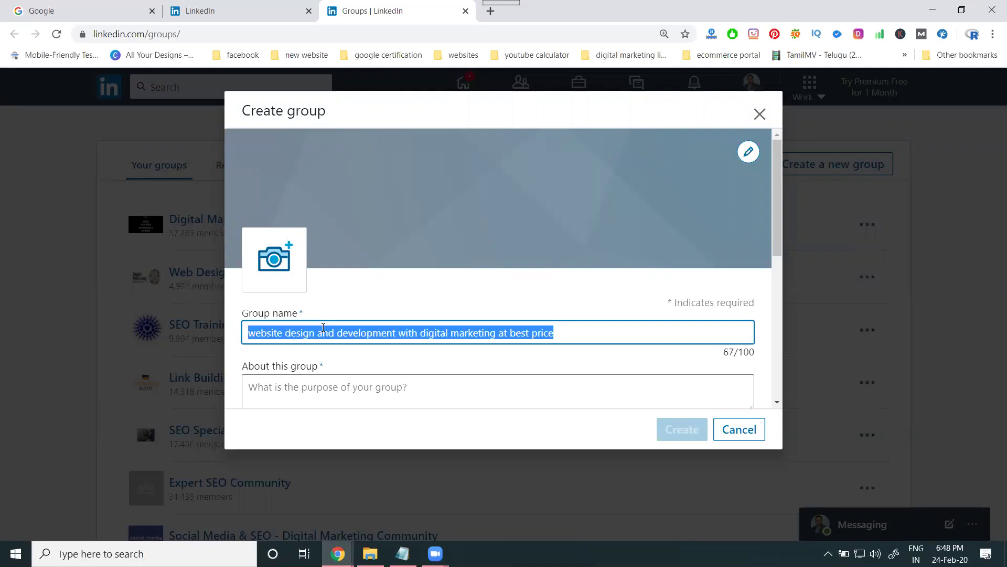
- Describe the group as "Rakesh Tech Solutions Provide website design and development with digital marketing at best price", reusing the copied name
{"action": "left_click", "coordinate": [298, 382]}
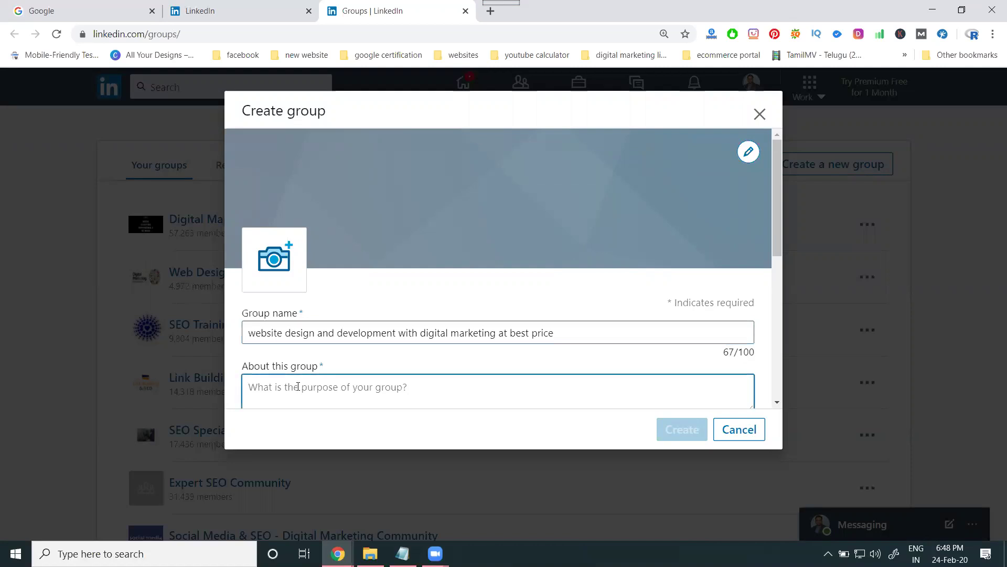
{"action": "type", "text": "Ralkes"}
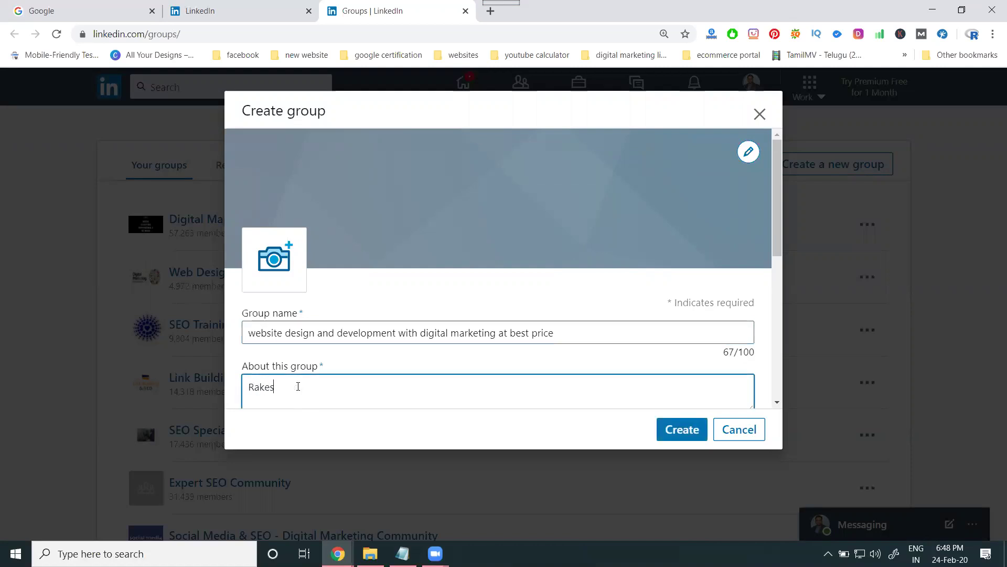
{"action": "type", "text": "h Tech Solutions Provide"}
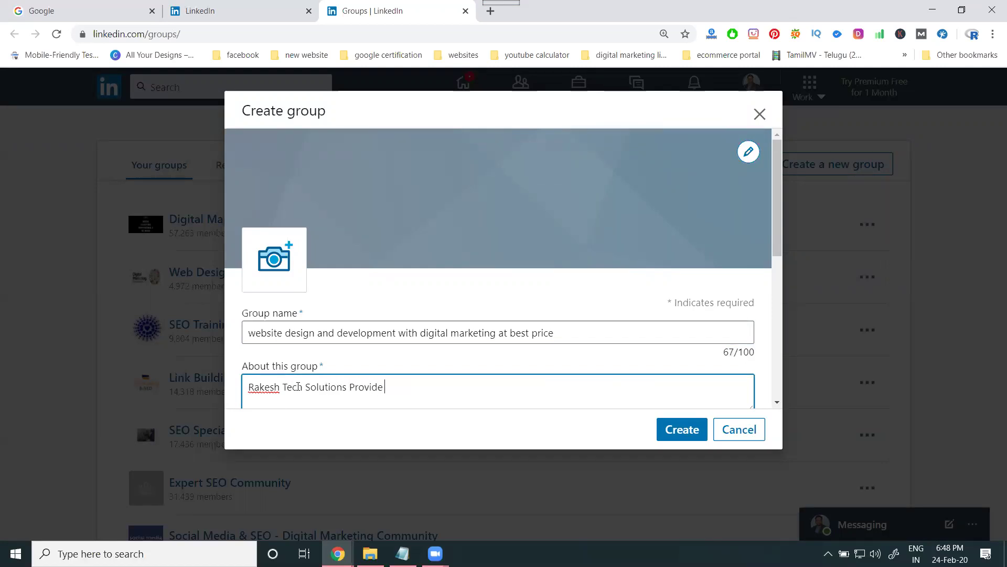
{"action": "key", "text": "ctrl+v"}
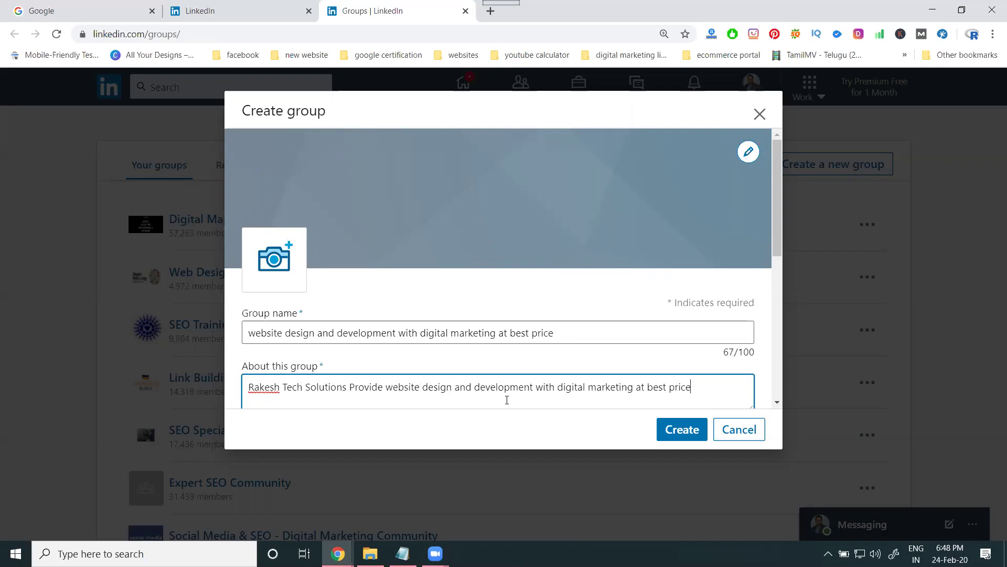
- Set the group rules to "only for website design and development and digital marketing services", adapting the copied group name
{"action": "scroll", "coordinate": [594, 386], "scroll_direction": "down", "scroll_amount": 6}
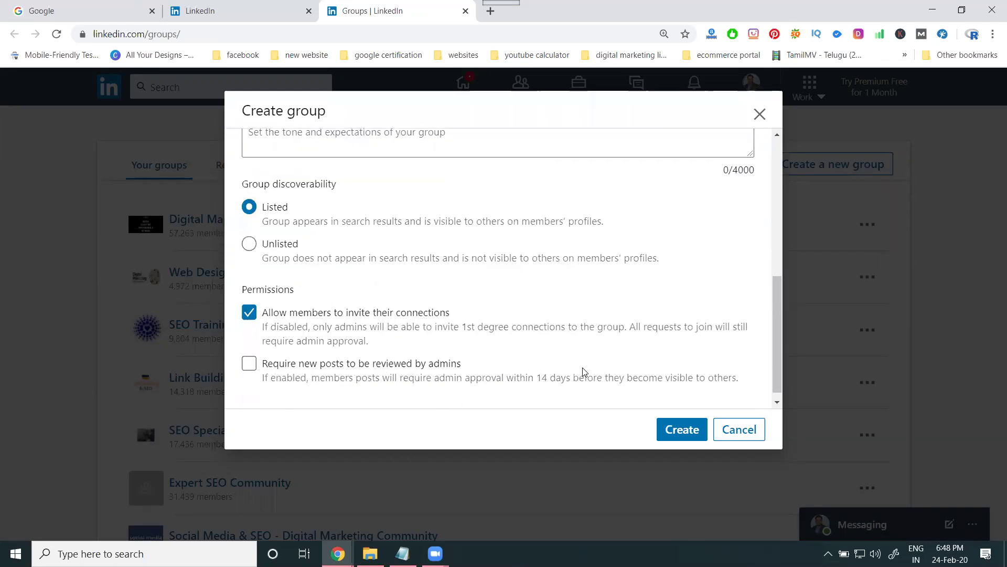
{"action": "scroll", "coordinate": [423, 292], "scroll_direction": "up", "scroll_amount": 3}
{"action": "scroll", "coordinate": [423, 292], "scroll_direction": "up", "scroll_amount": 1}
{"action": "left_click", "coordinate": [374, 333]}
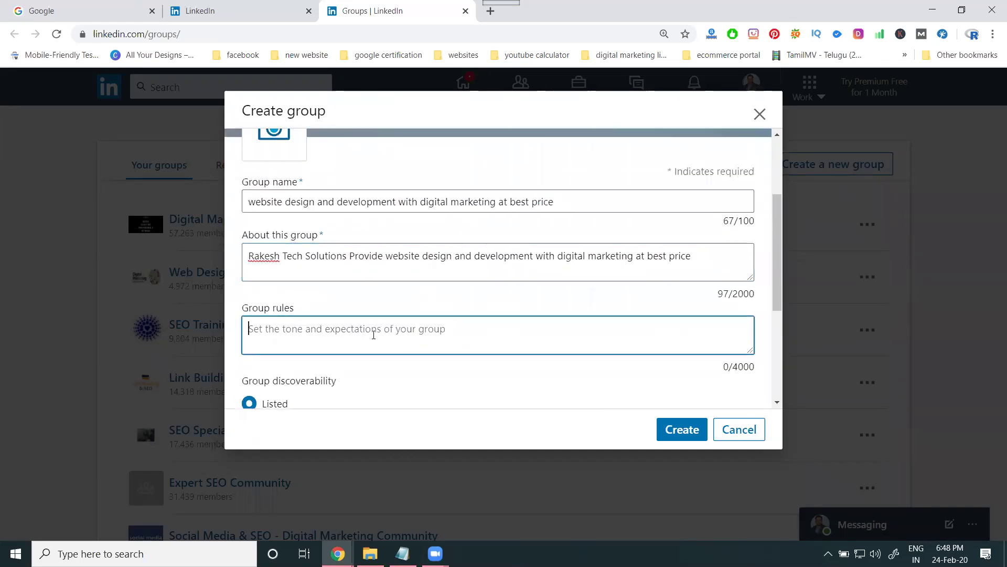
{"action": "type", "text": "cnly"}
{"action": "key", "text": "BackSpace"}
{"action": "type", "text": "y for"}
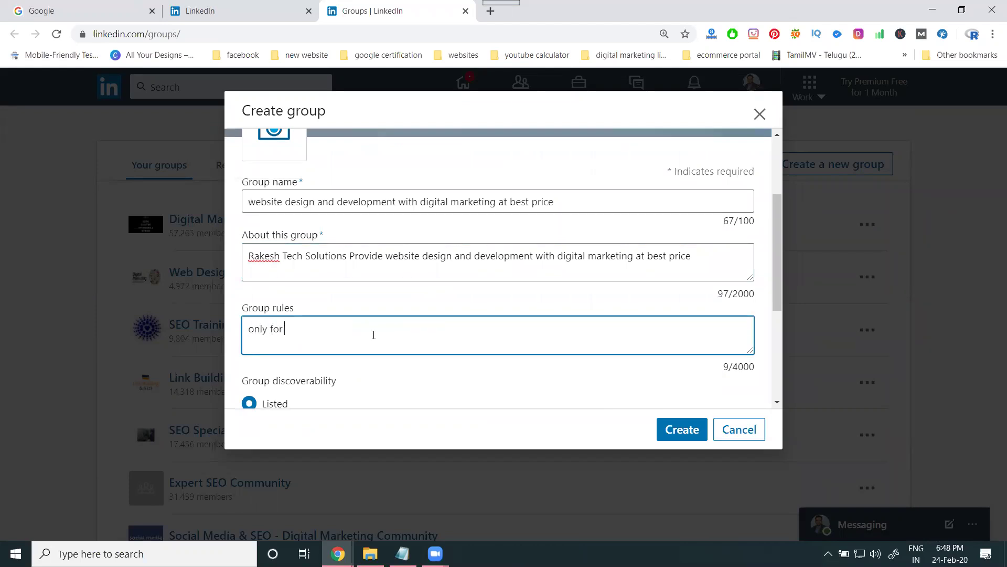
{"action": "key", "text": "ctrl+v"}
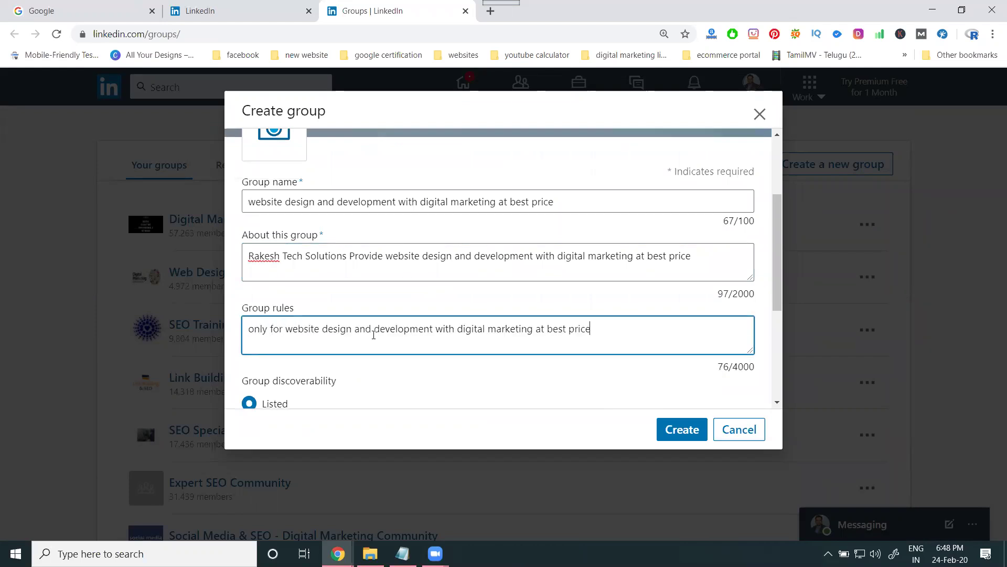
{"action": "double_click", "coordinate": [446, 329]}
{"action": "type", "text": "and"}
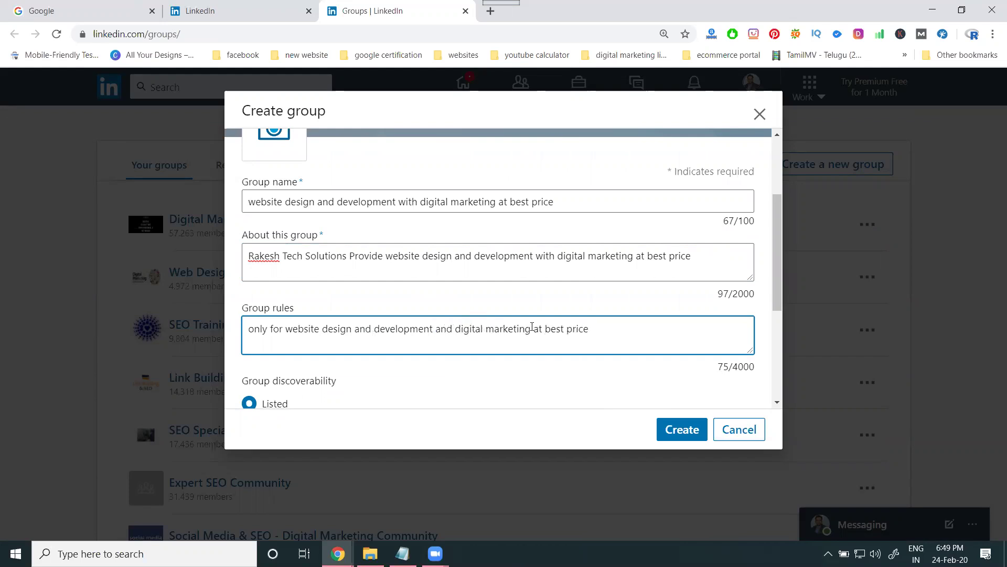
{"action": "left_click_drag", "start_coordinate": [533, 328], "coordinate": [624, 330]}
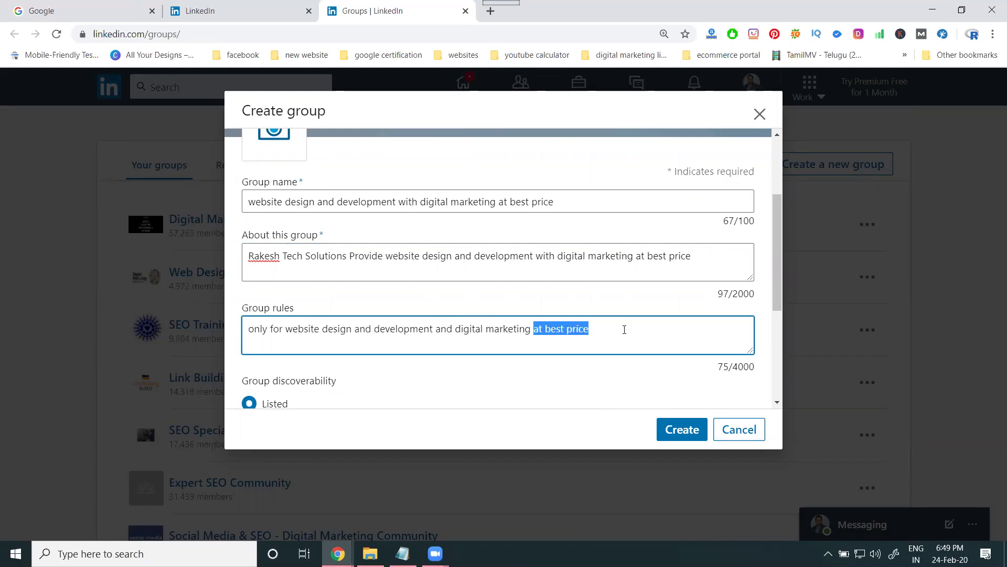
{"action": "type", "text": "services"}
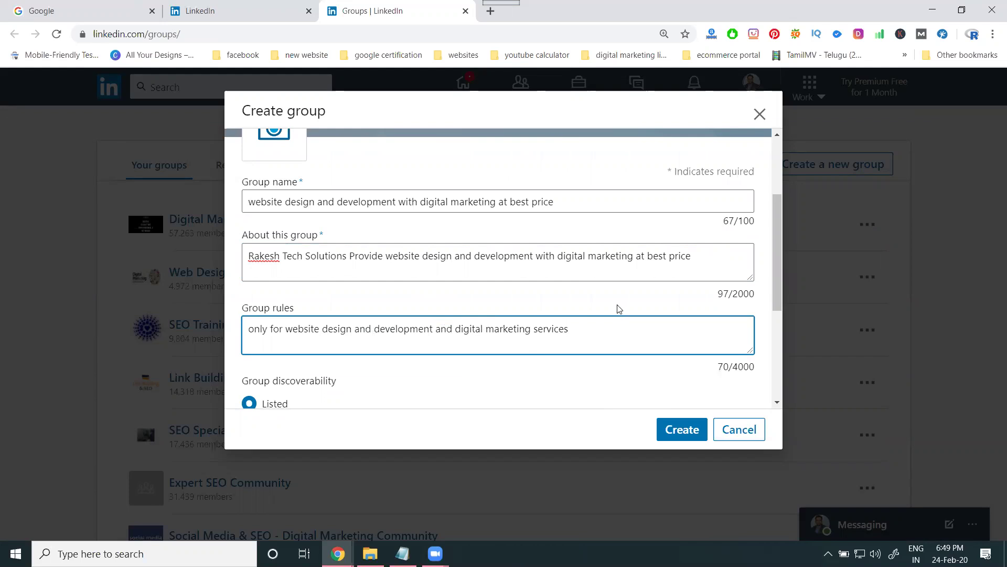
- Insert "services" before "at best price" in both the group description and the group name
{"action": "left_click", "coordinate": [637, 256]}
{"action": "type", "text": "services"}
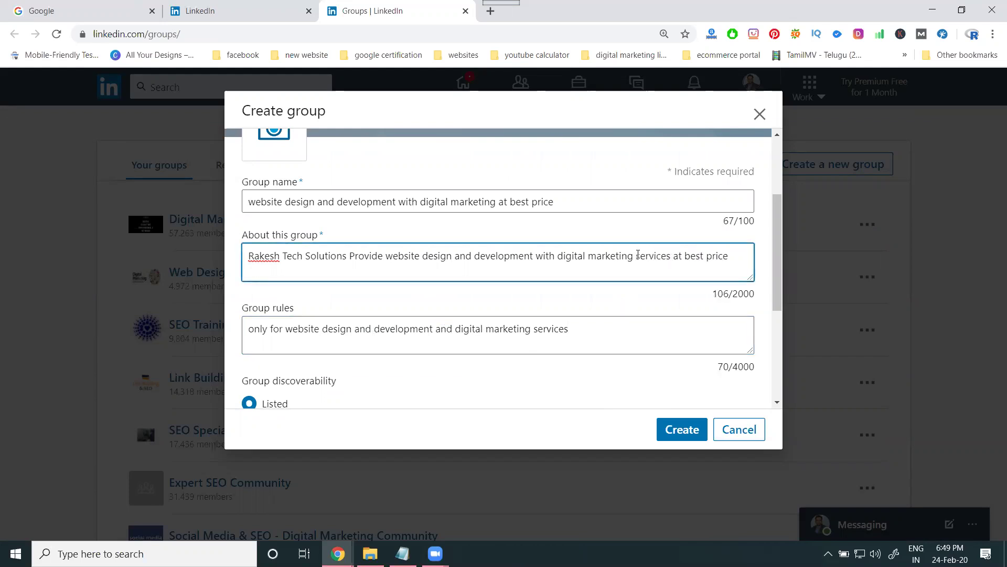
{"action": "left_click", "coordinate": [499, 202]}
{"action": "type", "text": "services"}
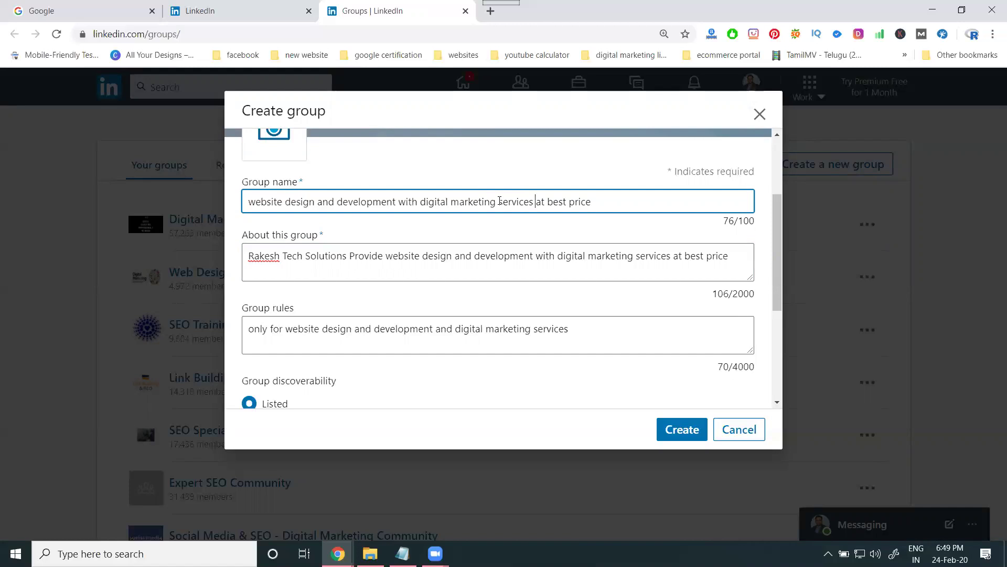
- Require new posts to be reviewed by admins and create the group
{"action": "scroll", "coordinate": [353, 240], "scroll_direction": "down", "scroll_amount": 4}
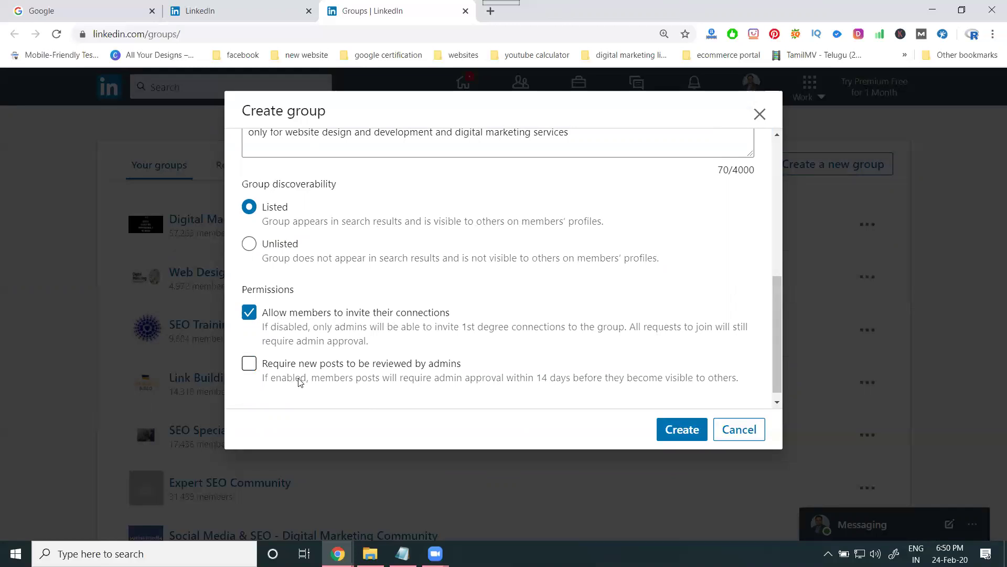
{"action": "left_click", "coordinate": [437, 373]}
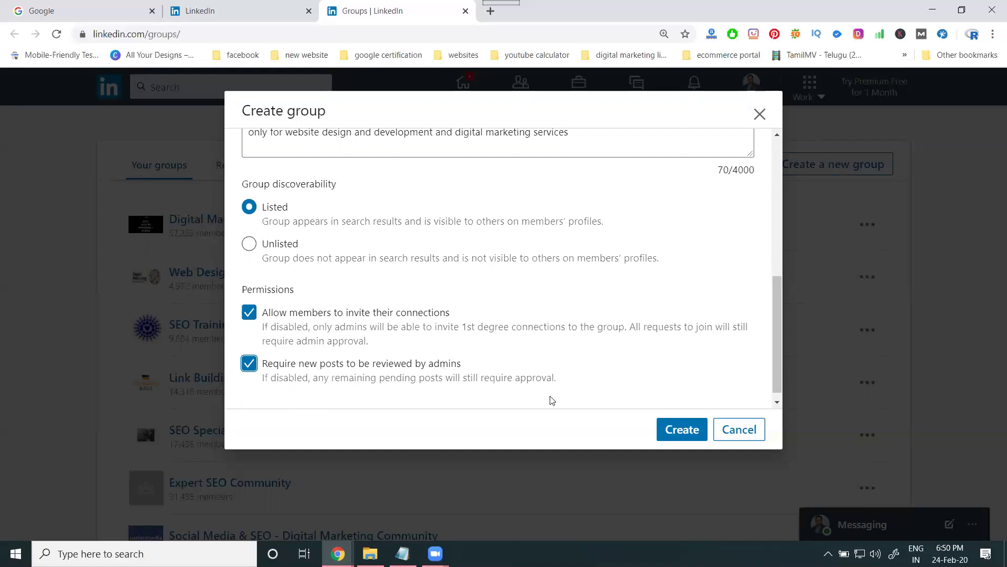
{"action": "left_click", "coordinate": [677, 429]}
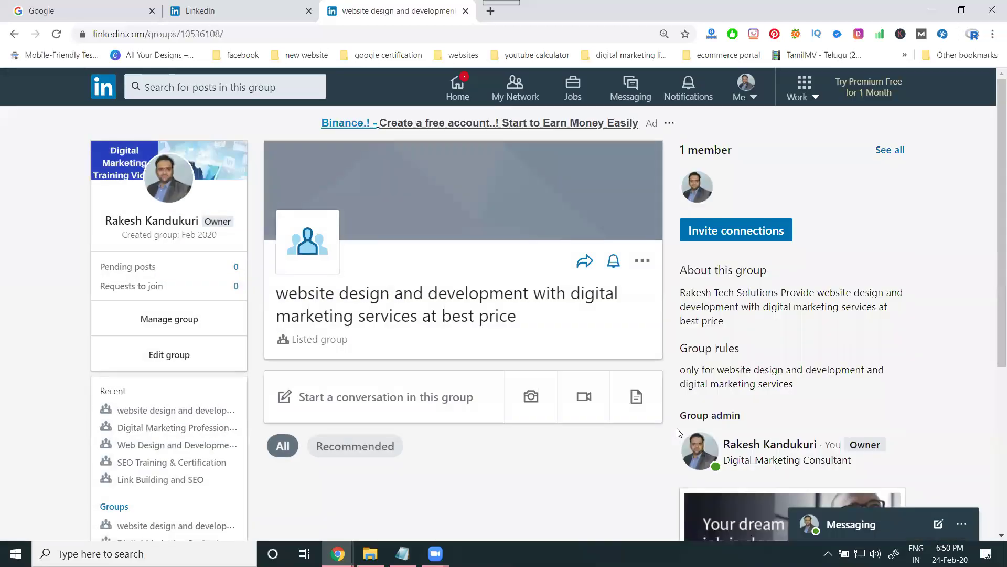
- Open the new group's settings, look over the in-app notification preferences for all groups, and return to the group settings
{"action": "left_click", "coordinate": [640, 262]}
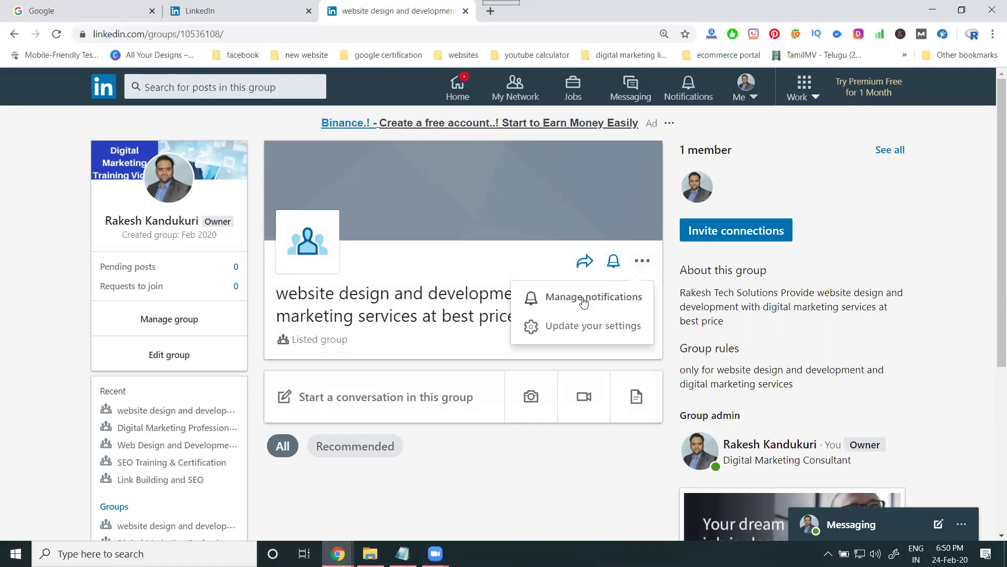
{"action": "left_click", "coordinate": [578, 327]}
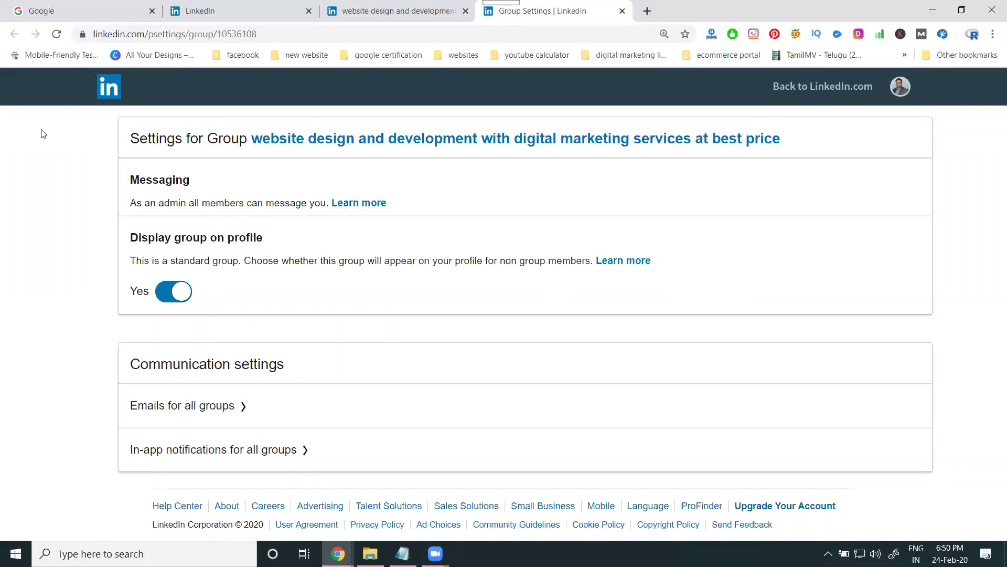
{"action": "left_click", "coordinate": [179, 458]}
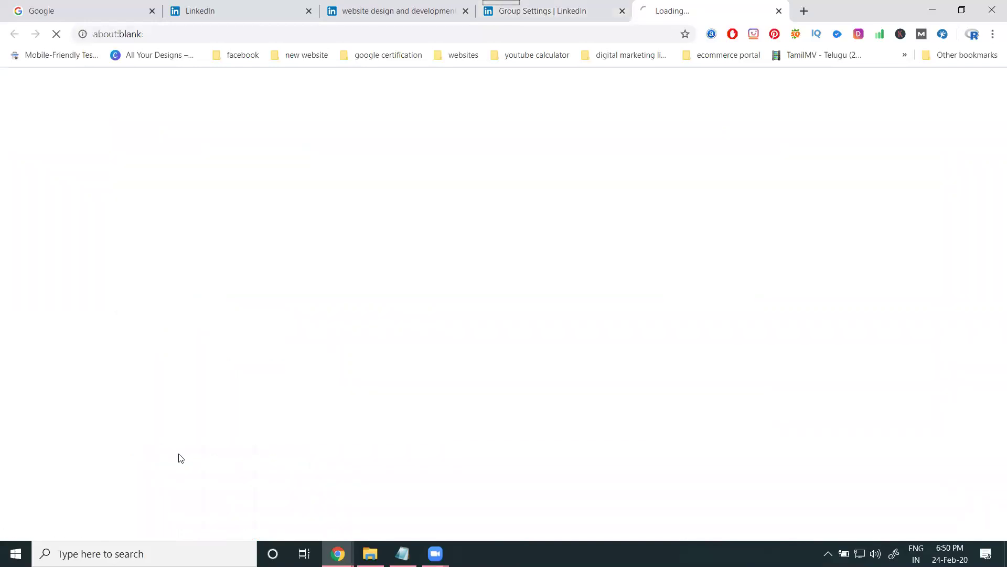
{"action": "scroll", "coordinate": [303, 301], "scroll_direction": "down", "scroll_amount": 3}
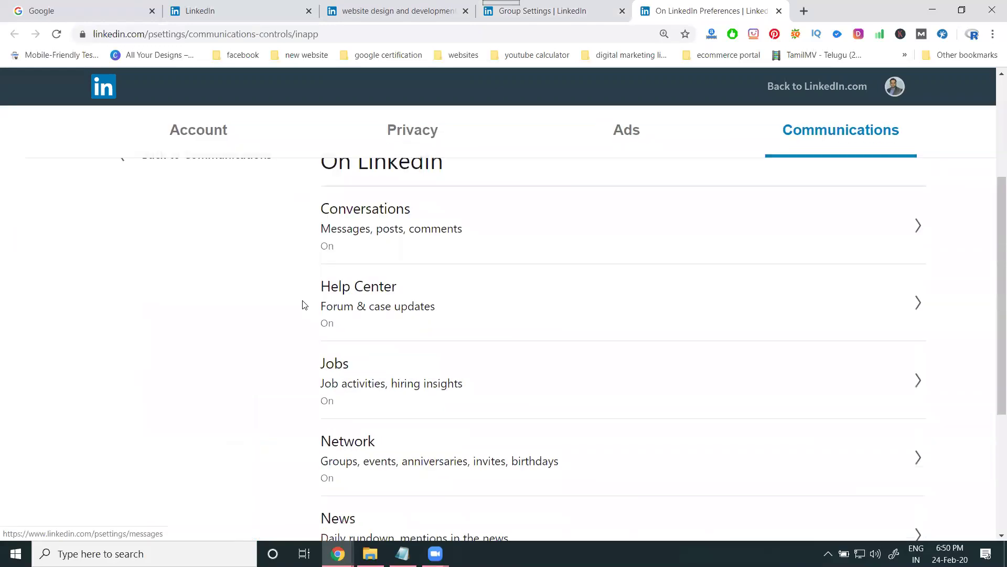
{"action": "scroll", "coordinate": [303, 304], "scroll_direction": "down", "scroll_amount": 2}
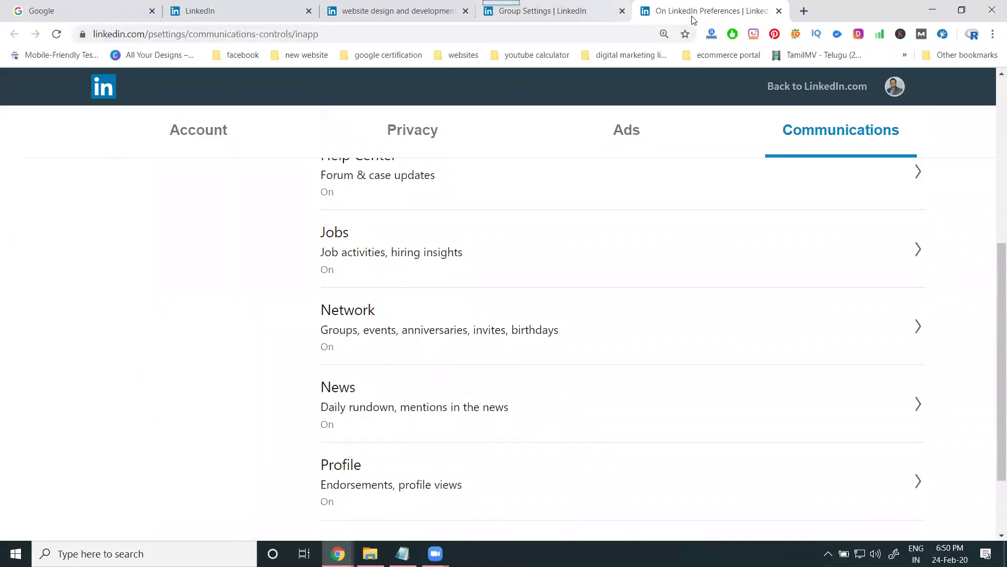
{"action": "left_click", "coordinate": [779, 11]}
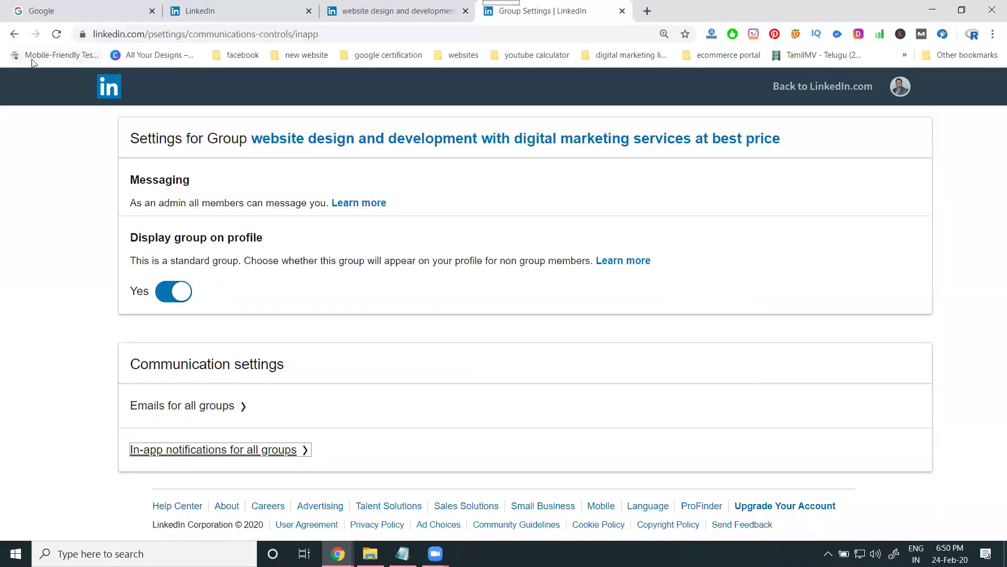
{"action": "left_click", "coordinate": [16, 37]}
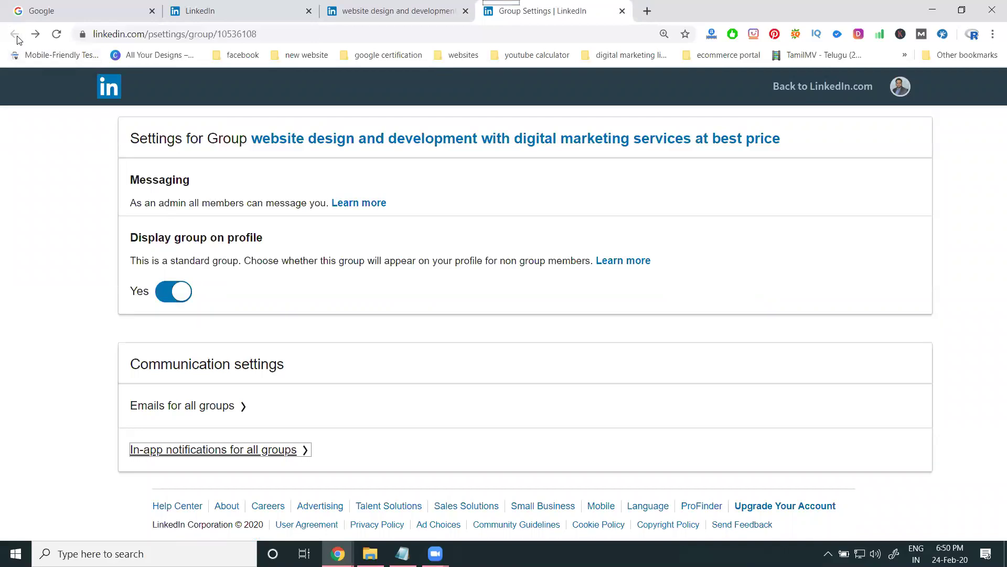
- Close the group settings page, reload the new group's page, and save its notification preference as All new posts
{"action": "left_click", "coordinate": [396, 11]}
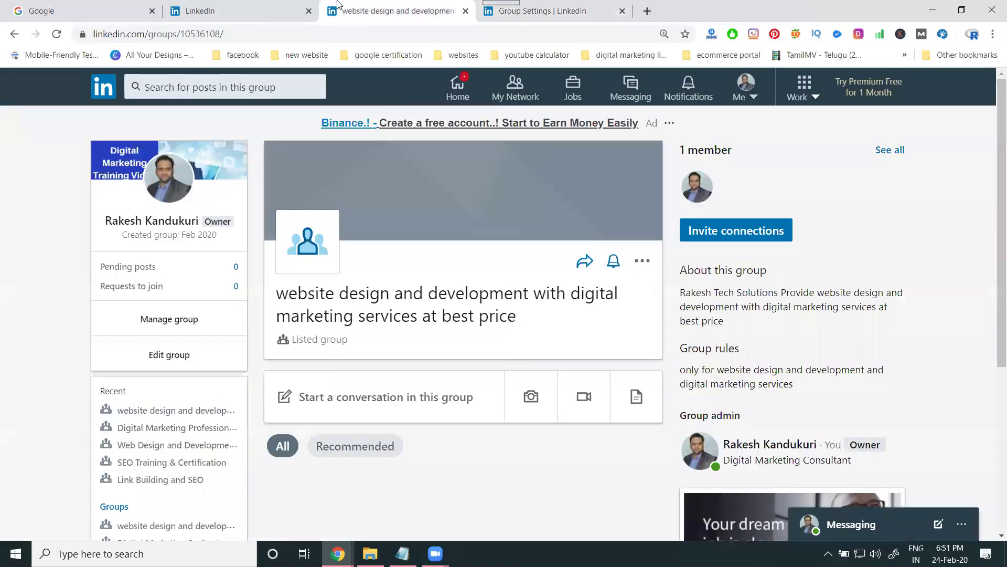
{"action": "left_click", "coordinate": [623, 11]}
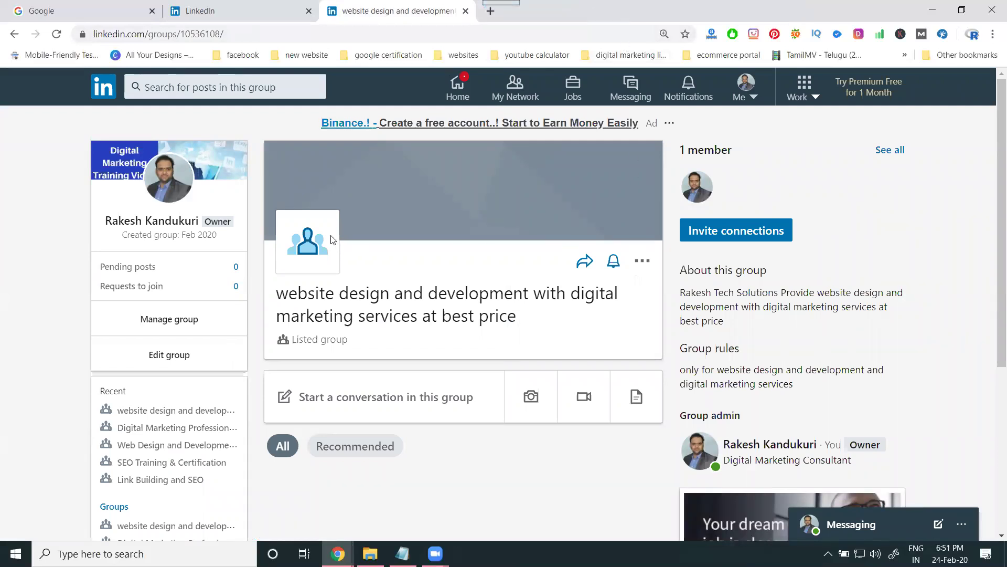
{"action": "left_click", "coordinate": [57, 34]}
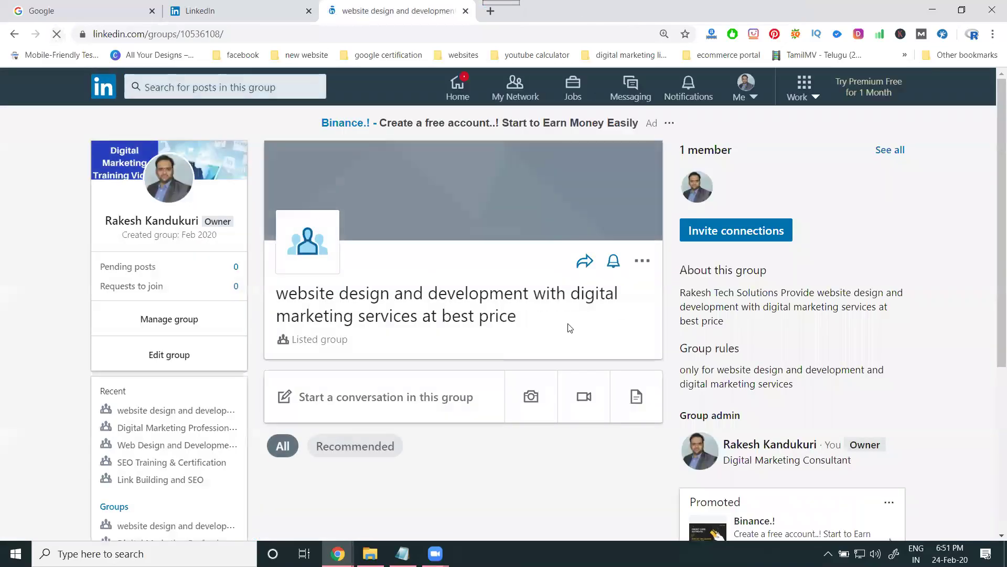
{"action": "left_click", "coordinate": [647, 268]}
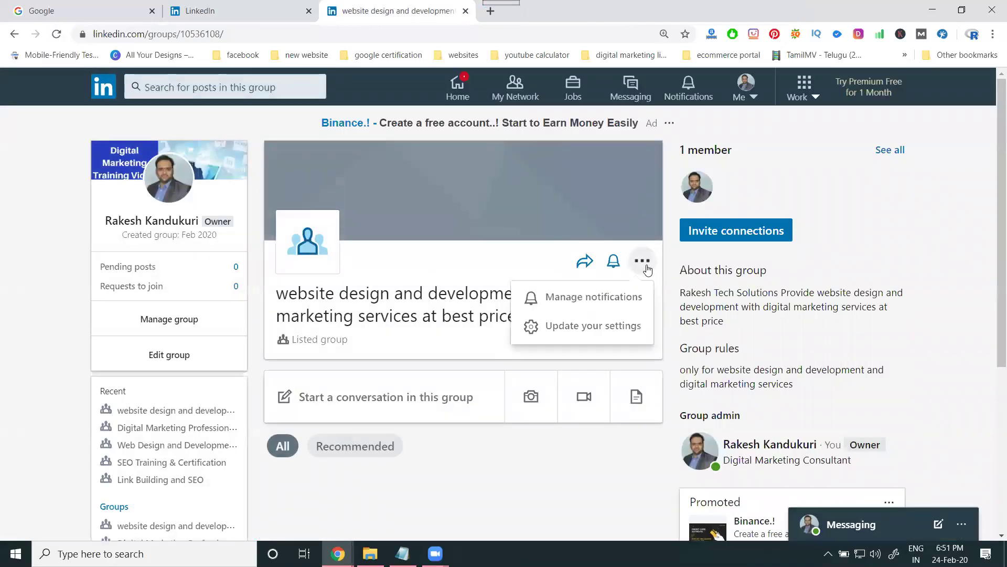
{"action": "left_click", "coordinate": [600, 296]}
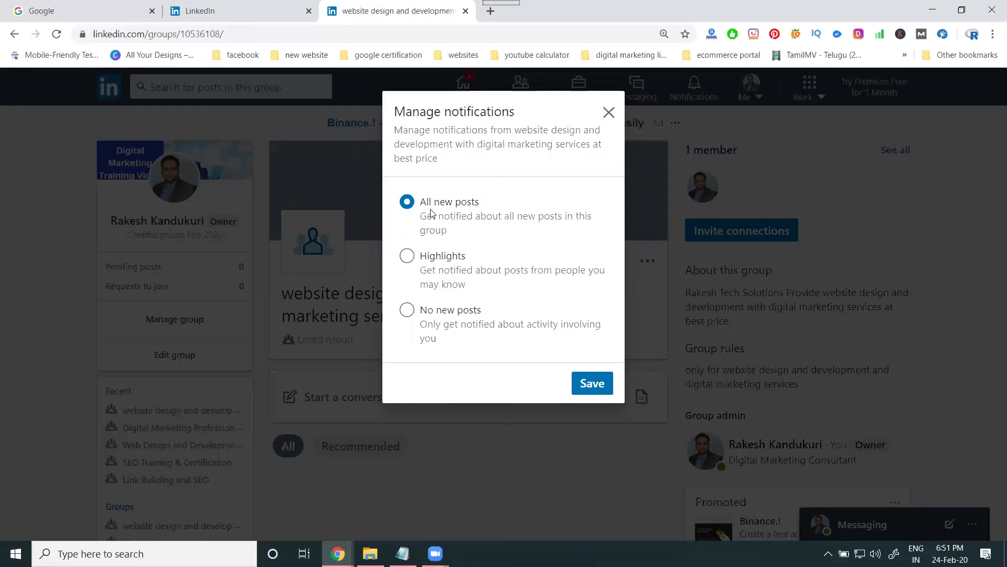
{"action": "left_click", "coordinate": [576, 382]}
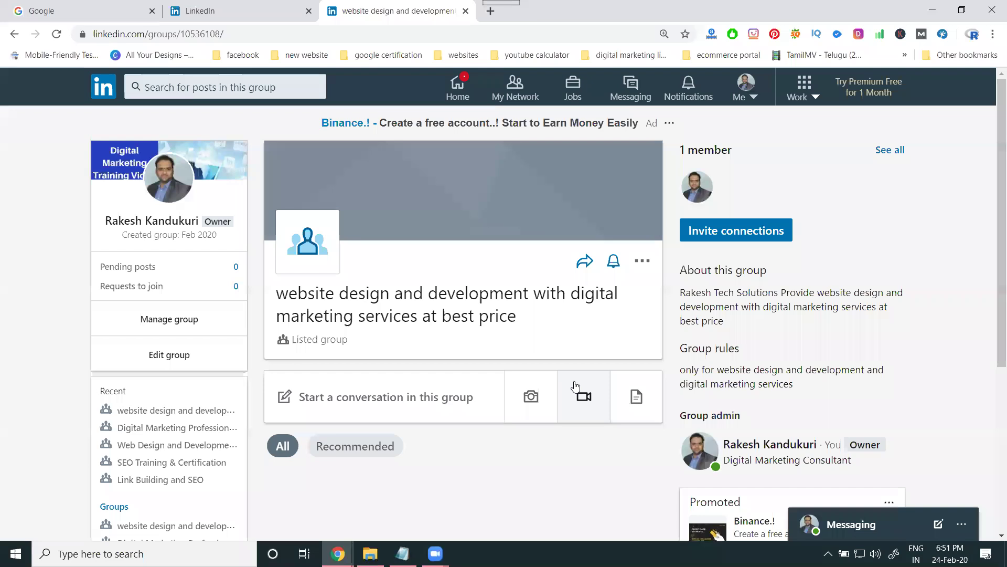
{"action": "scroll", "coordinate": [501, 334], "scroll_direction": "down", "scroll_amount": 4}
{"action": "scroll", "coordinate": [348, 308], "scroll_direction": "up", "scroll_amount": 4}
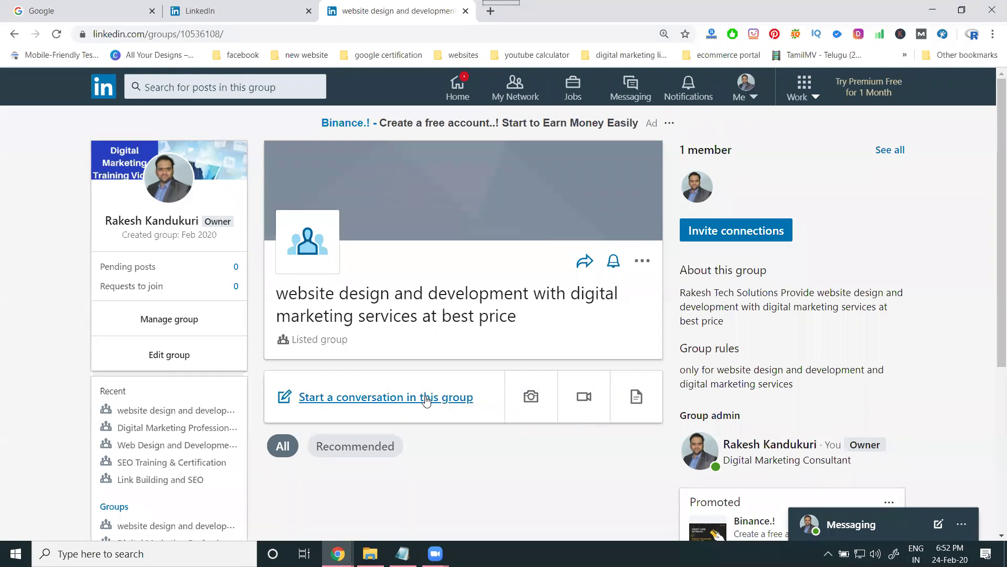
- Attach the video "Digital Marketing Serviceswith affordable price Near Me" from the rts services 2019 folder to a new group post, copying its file name
{"action": "left_click", "coordinate": [594, 402]}
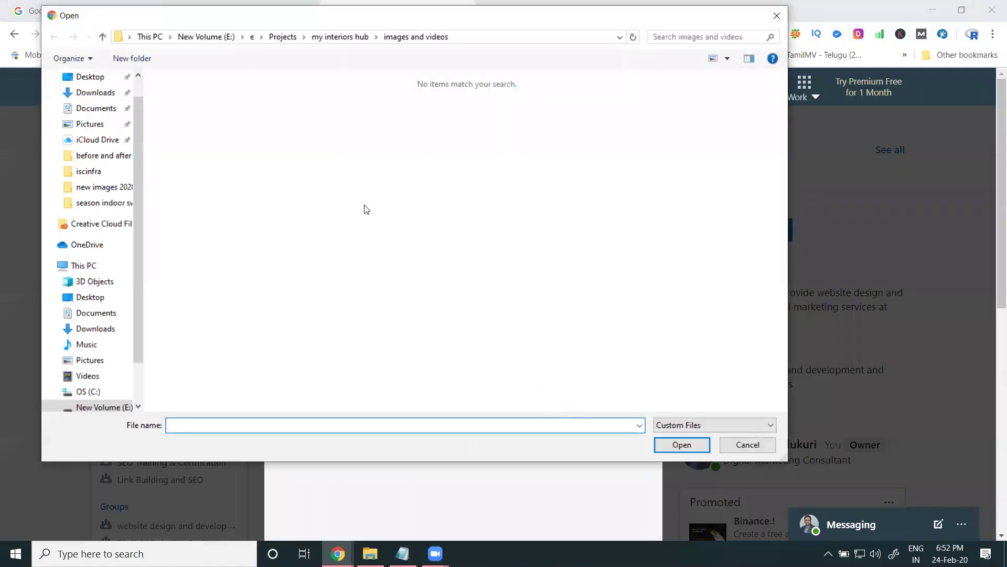
{"action": "left_click", "coordinate": [206, 37]}
{"action": "double_click", "coordinate": [178, 107]}
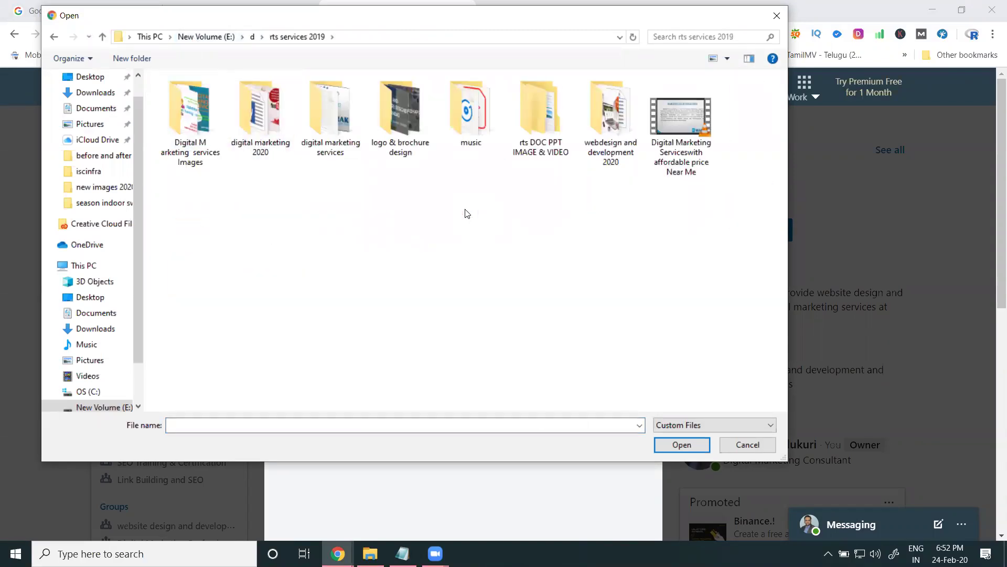
{"action": "left_click", "coordinate": [681, 166]}
{"action": "left_click", "coordinate": [672, 159]}
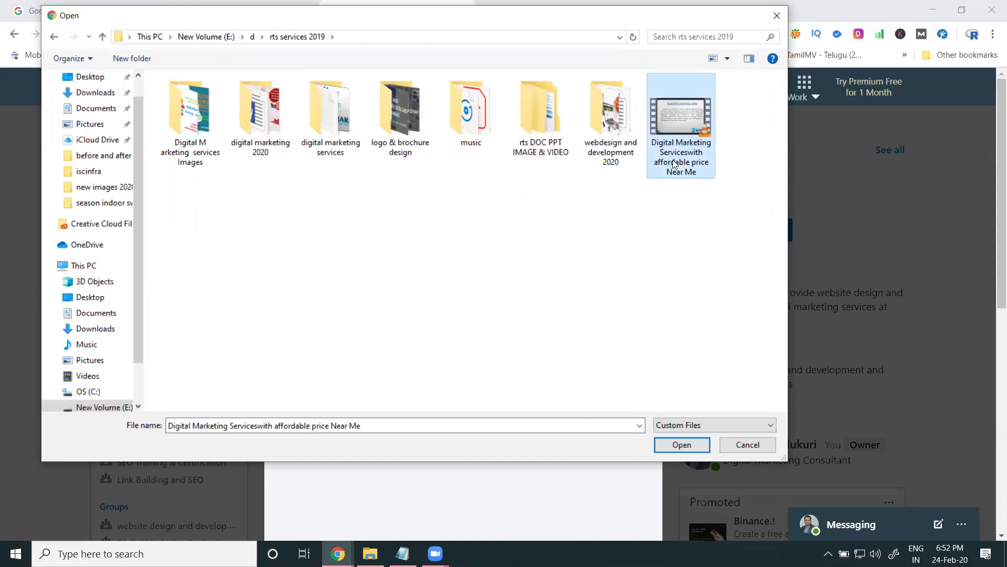
{"action": "right_click", "coordinate": [672, 159]}
{"action": "left_click", "coordinate": [698, 203]}
{"action": "double_click", "coordinate": [696, 115]}
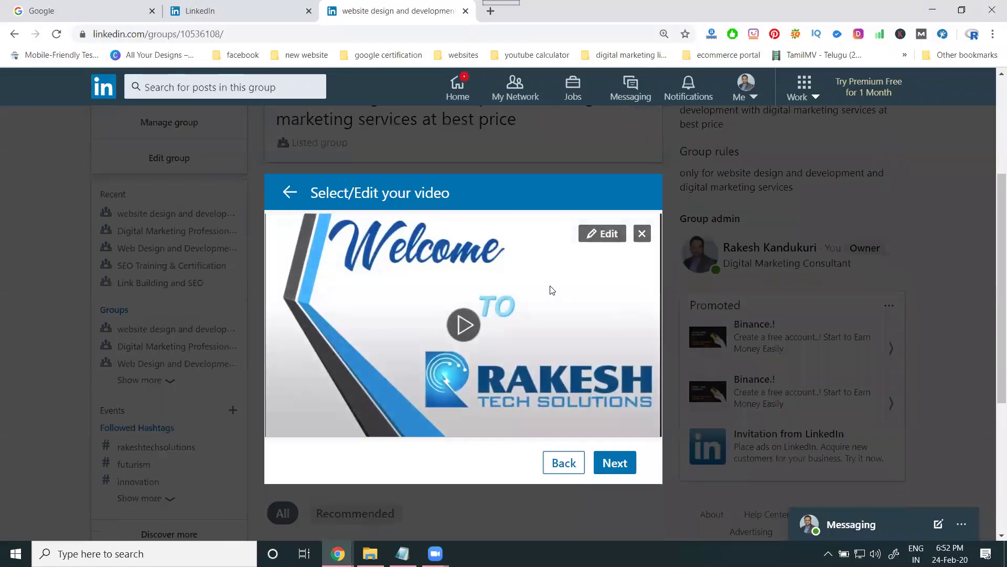
{"action": "left_click", "coordinate": [619, 465]}
- Paste the video's file name as the post text and add the hashtags #digitalmarketing #seo #sem #videomarketing below it
{"action": "left_click", "coordinate": [432, 283]}
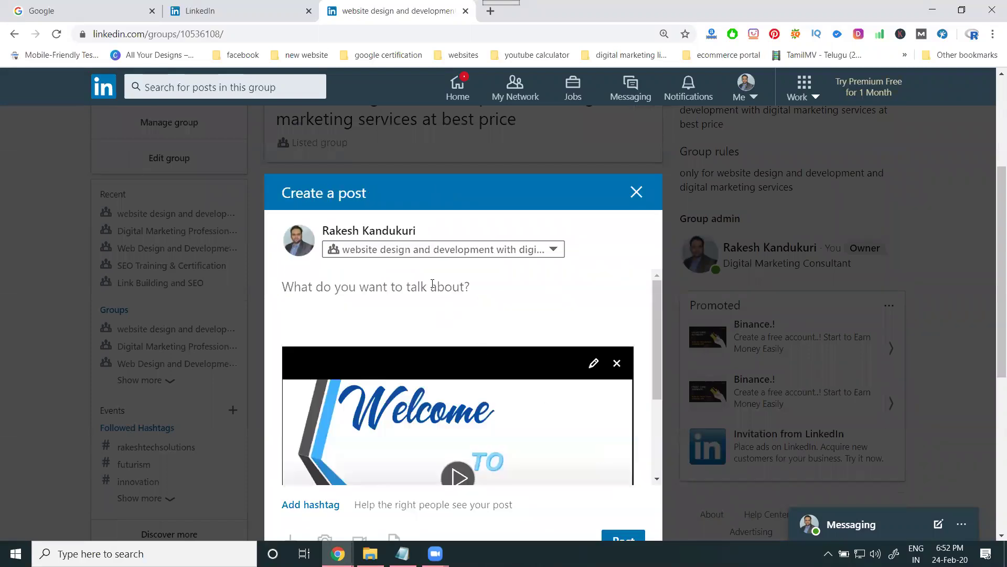
{"action": "key", "text": "ctrl+v"}
{"action": "key", "text": "Return"}
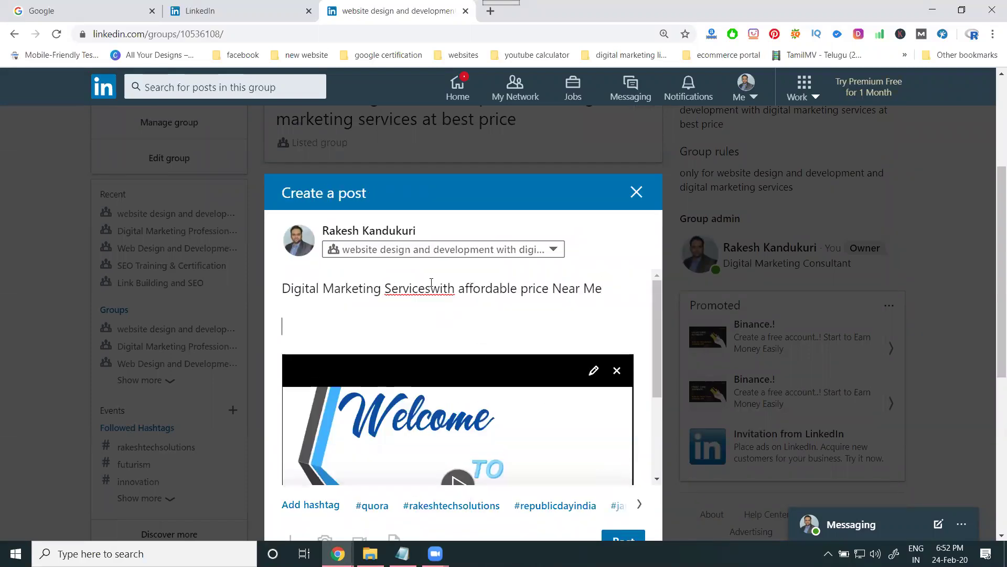
{"action": "type", "text": "#digit"}
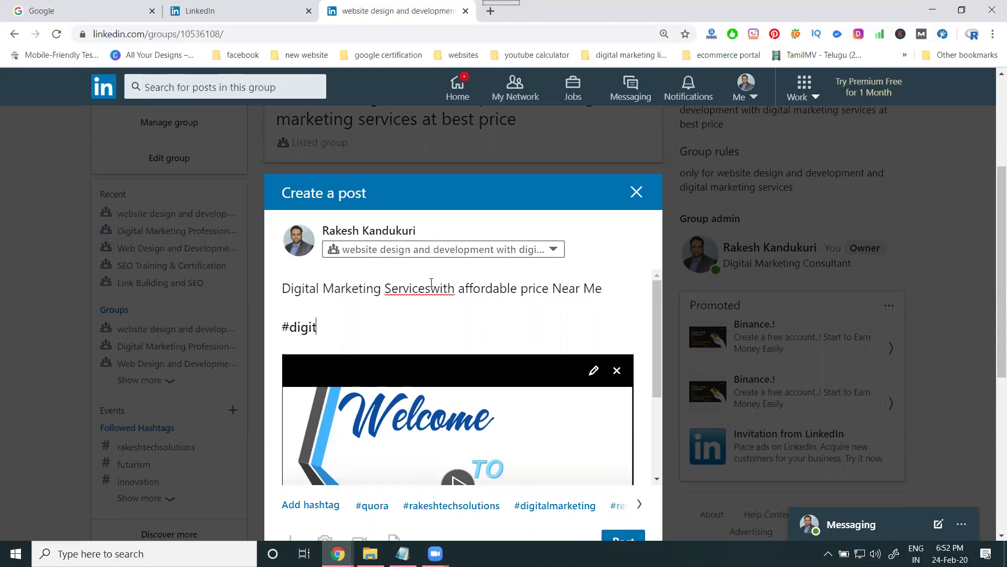
{"action": "type", "text": "almarketi"}
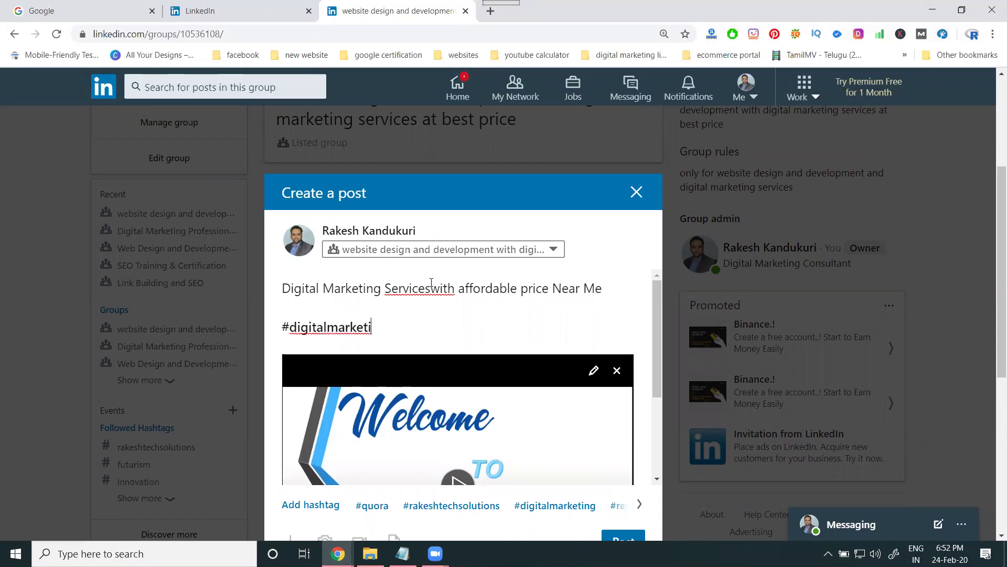
{"action": "type", "text": "ng #seo"}
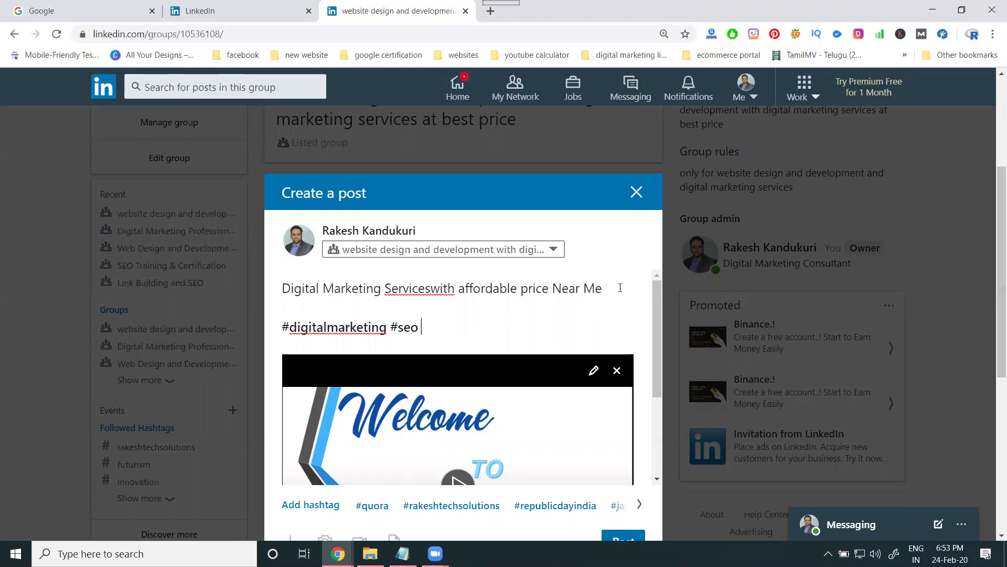
{"action": "type", "text": "#sem #videom"}
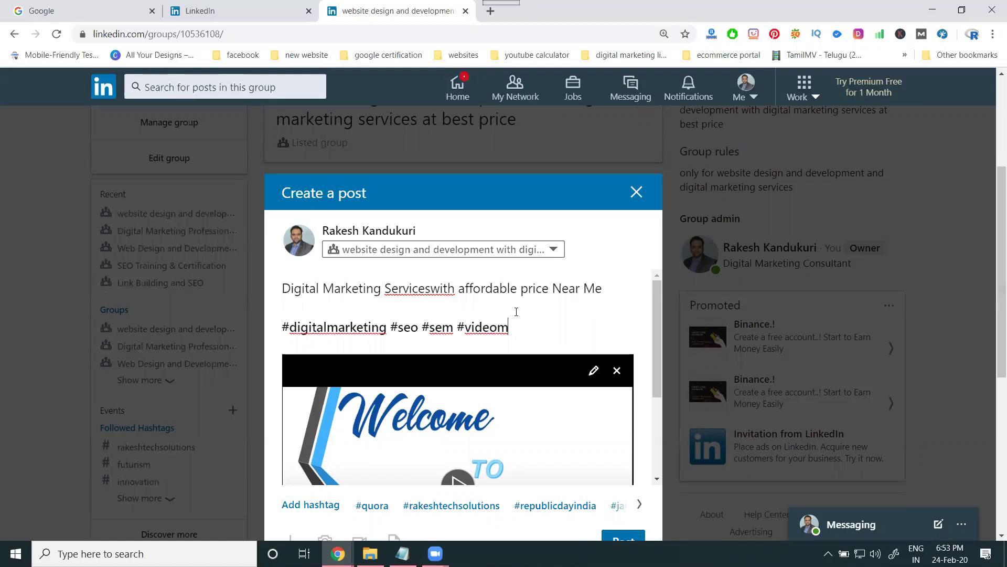
{"action": "type", "text": "arketing"}
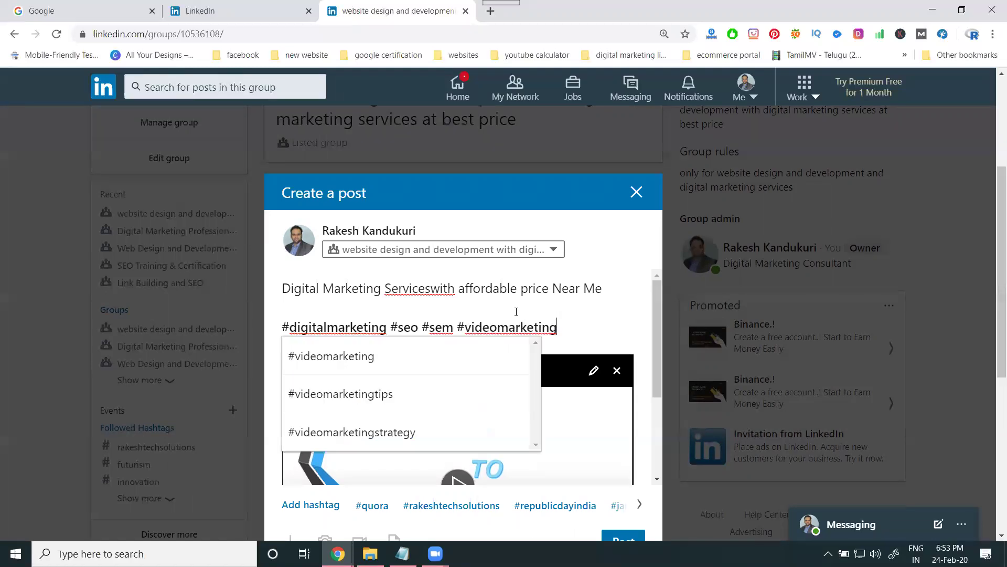
- Make room above the hashtags and copy the address of the "digital marketing services in hyderabad" service page from rakeshtechsolutions.com
{"action": "left_click", "coordinate": [605, 289]}
{"action": "key", "text": "Return"}
{"action": "key", "text": "Return"}
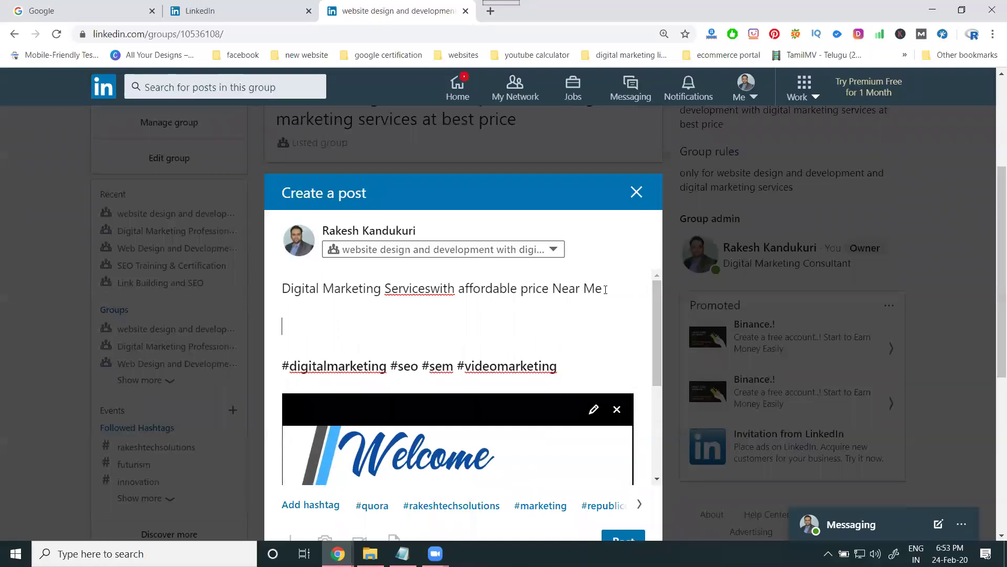
{"action": "left_click", "coordinate": [491, 18]}
{"action": "type", "text": "ra"}
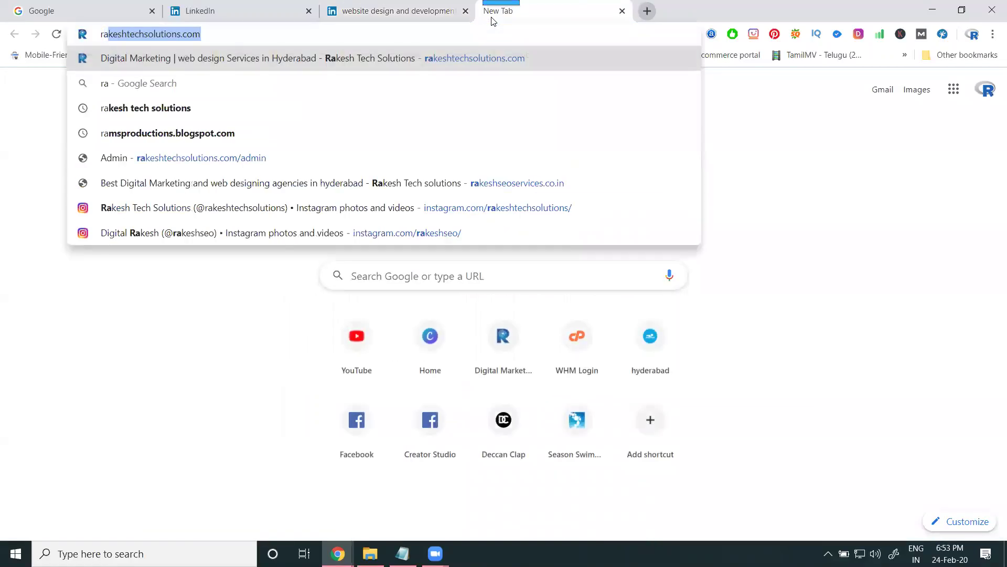
{"action": "key", "text": "Return"}
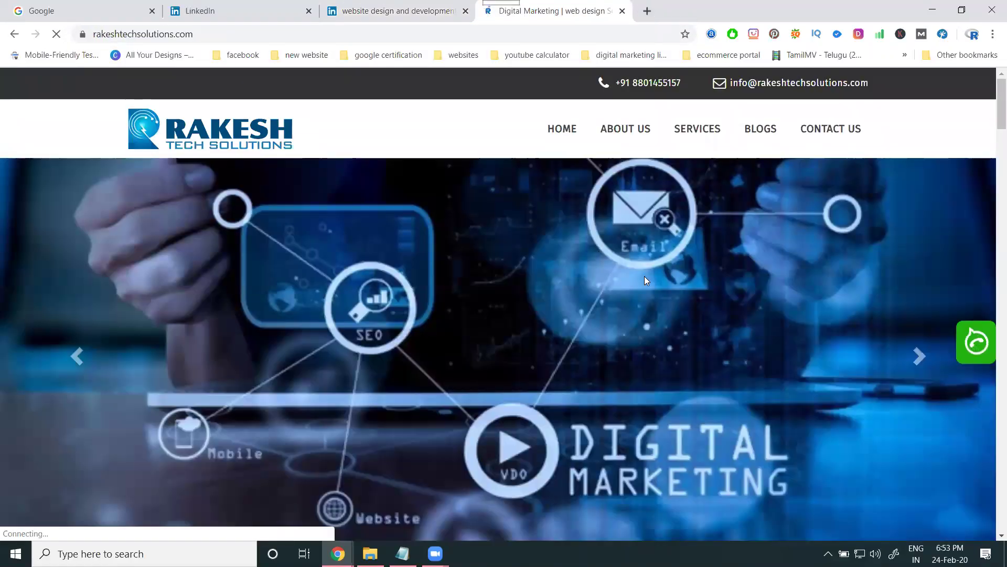
{"action": "left_click", "coordinate": [711, 131]}
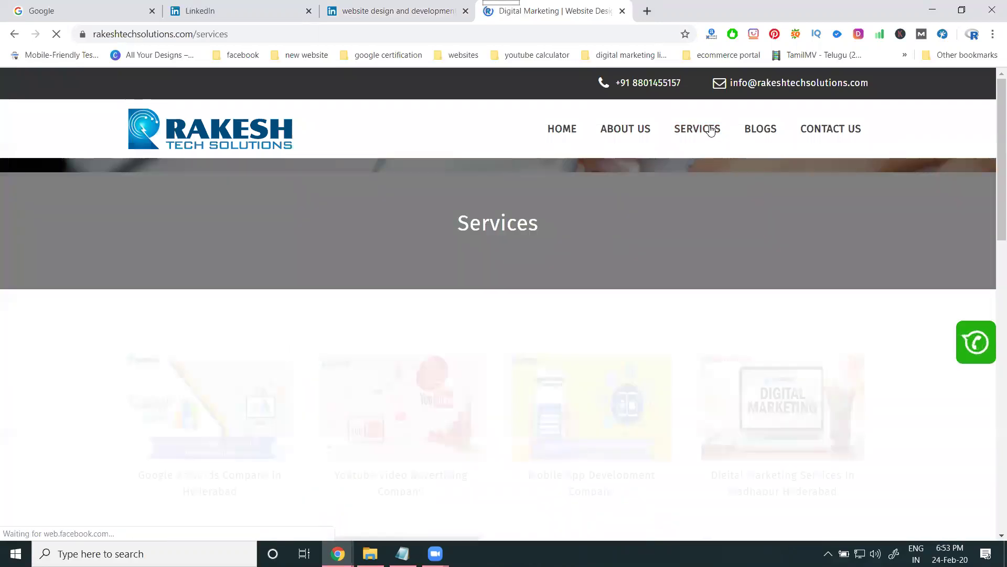
{"action": "scroll", "coordinate": [551, 261], "scroll_direction": "down", "scroll_amount": 7}
{"action": "scroll", "coordinate": [519, 270], "scroll_direction": "down", "scroll_amount": 5}
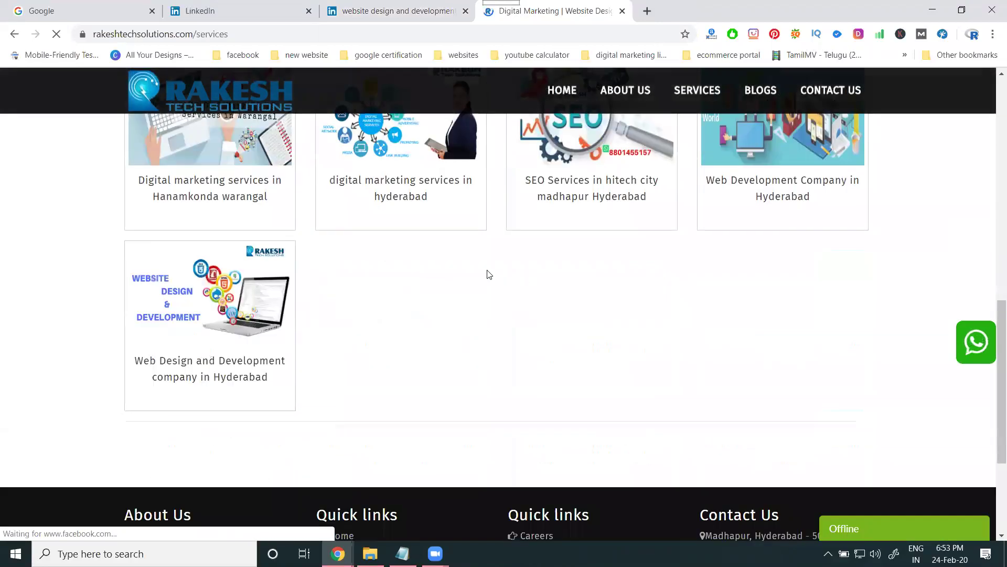
{"action": "left_click", "coordinate": [407, 184]}
{"action": "left_click", "coordinate": [376, 35]}
{"action": "key", "text": "ctrl+c"}
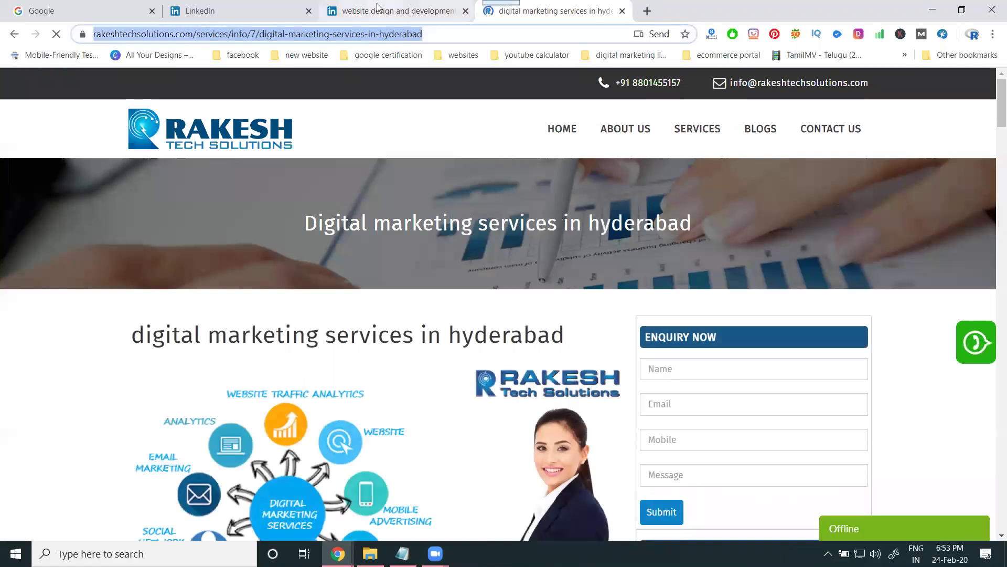
- Paste the copied service page link above the hashtags, publish the video post in the group, and expand its full text
{"action": "left_click", "coordinate": [396, 10]}
{"action": "key", "text": "ctrl+v"}
{"action": "scroll", "coordinate": [602, 456], "scroll_direction": "down", "scroll_amount": 4}
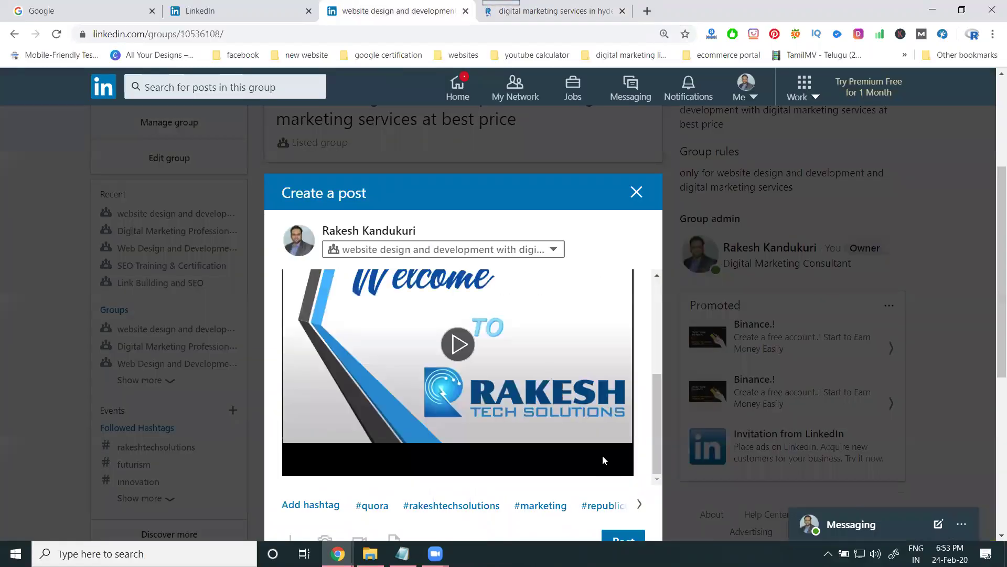
{"action": "scroll", "coordinate": [635, 451], "scroll_direction": "down", "scroll_amount": 3}
{"action": "left_click", "coordinate": [624, 425]}
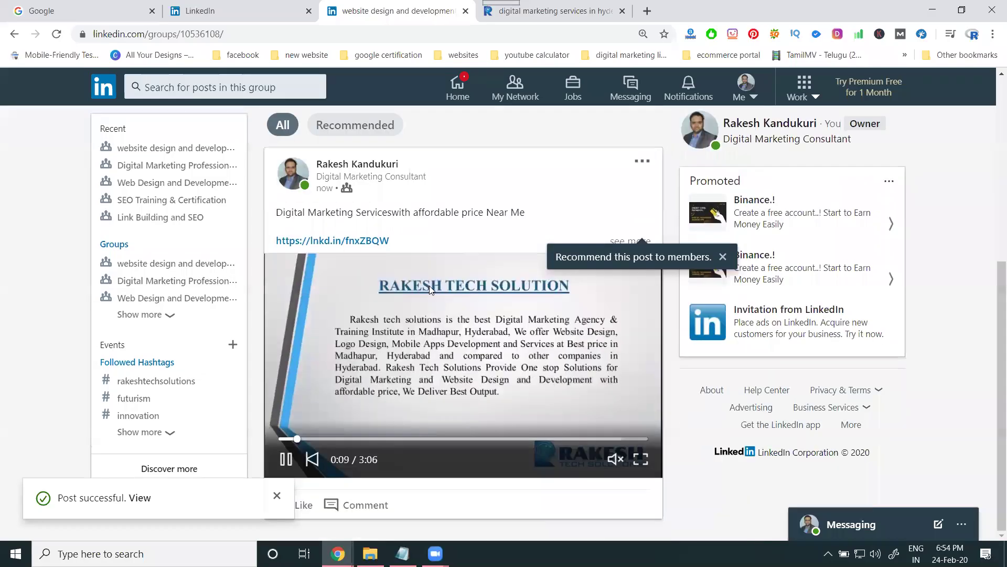
{"action": "scroll", "coordinate": [424, 284], "scroll_direction": "up", "scroll_amount": 2}
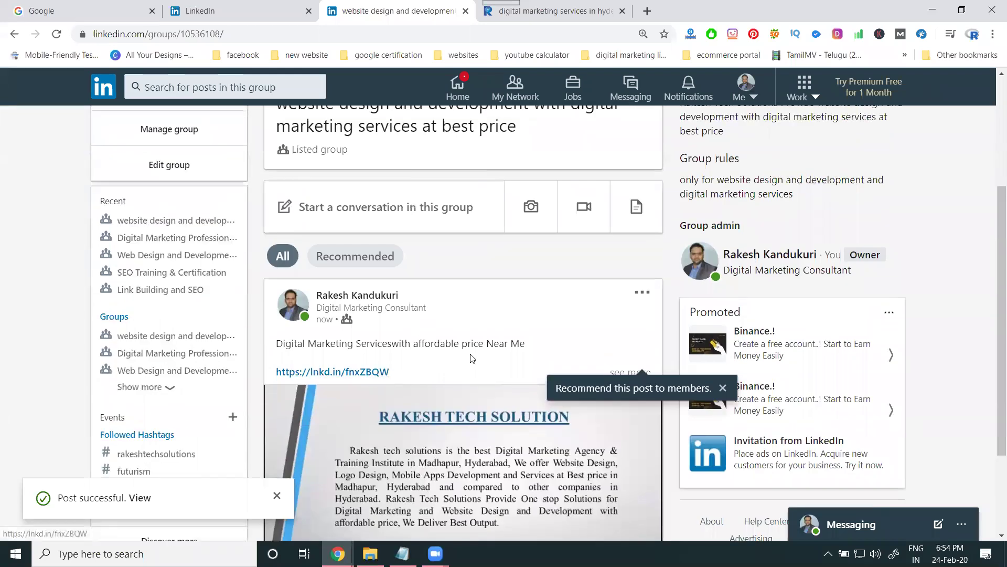
{"action": "left_click", "coordinate": [620, 373]}
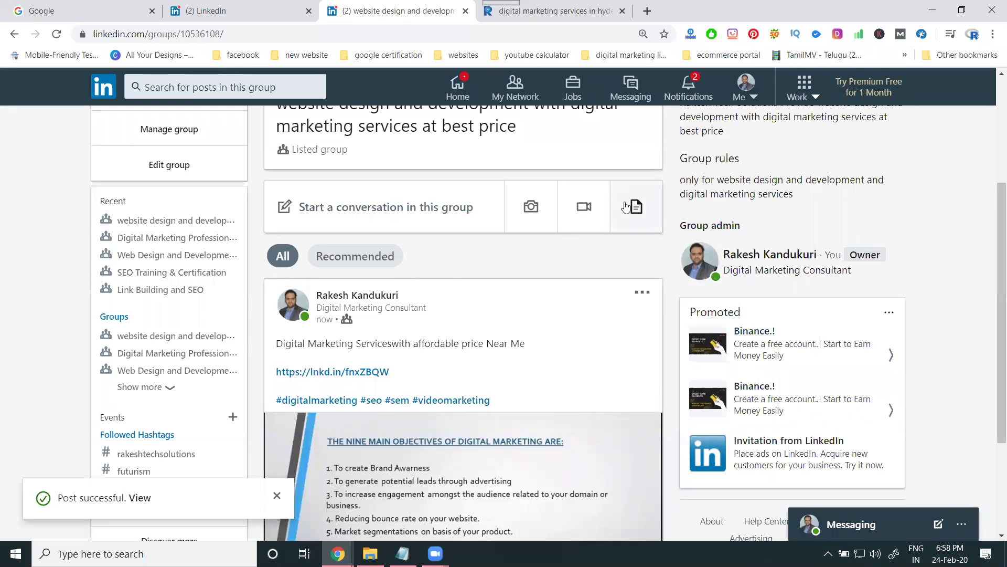
- Switch from the group page to the home feed and start a new post there
{"action": "left_click", "coordinate": [373, 215]}
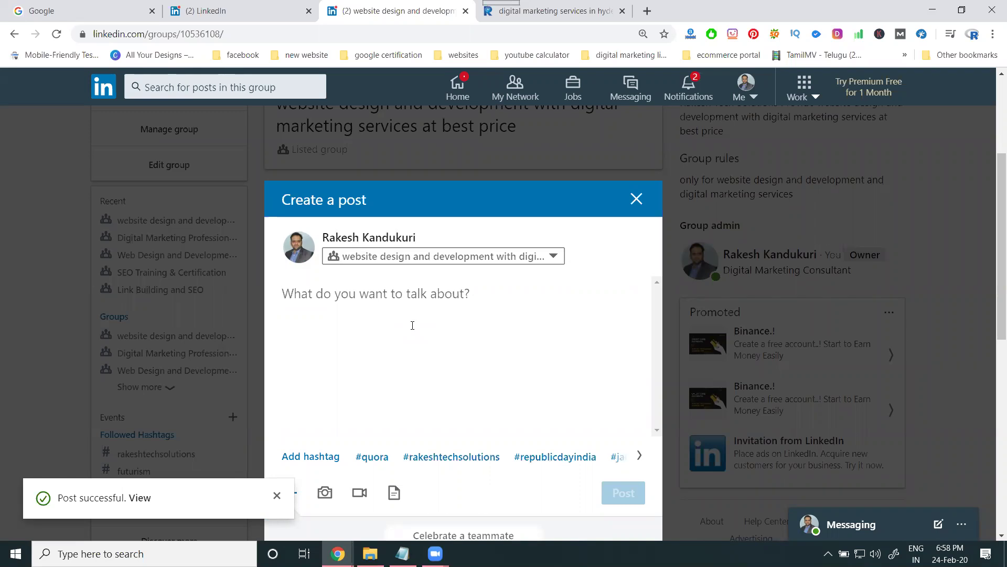
{"action": "left_click", "coordinate": [230, 21]}
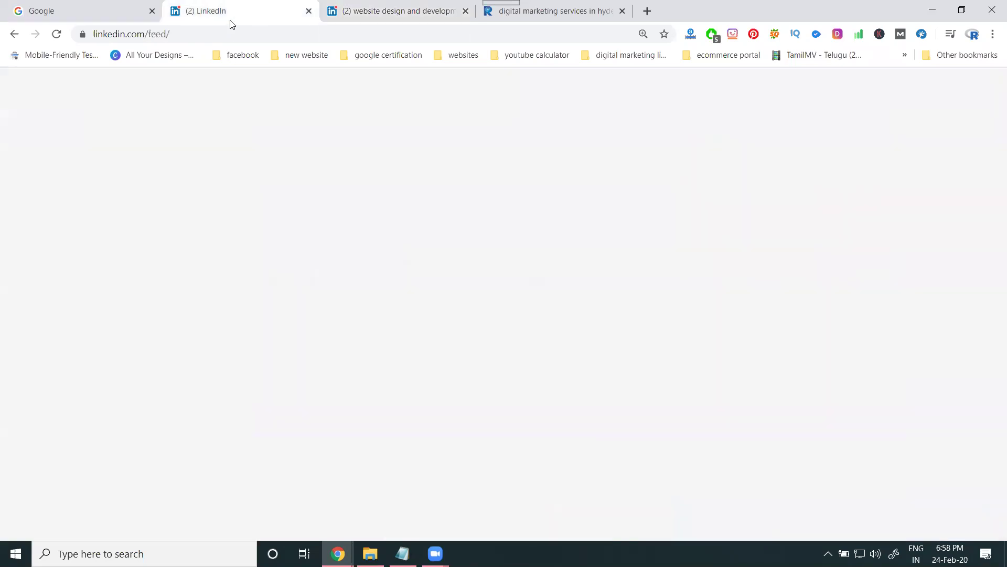
{"action": "left_click", "coordinate": [461, 88]}
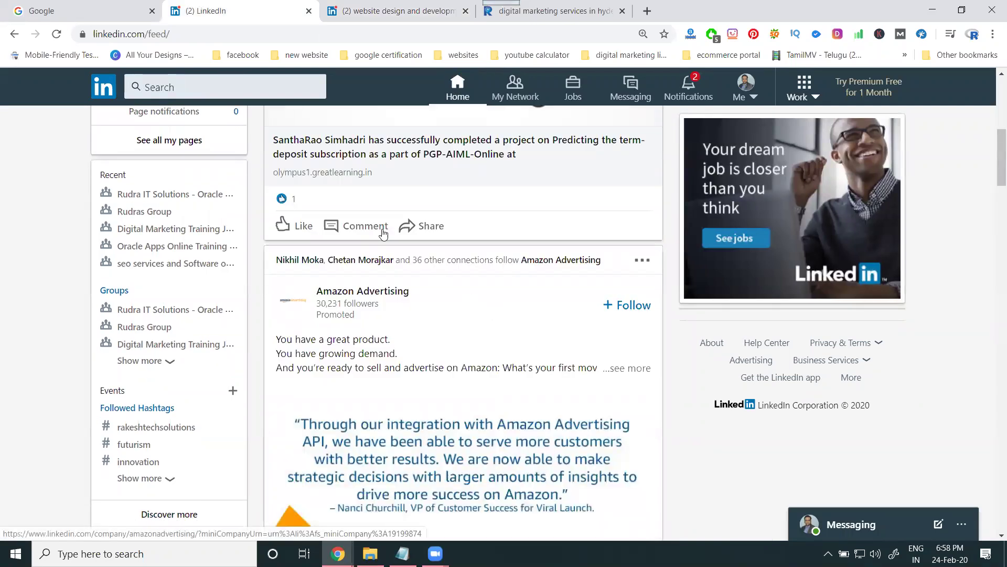
{"action": "scroll", "coordinate": [368, 197], "scroll_direction": "up", "scroll_amount": 8}
{"action": "left_click", "coordinate": [371, 183]}
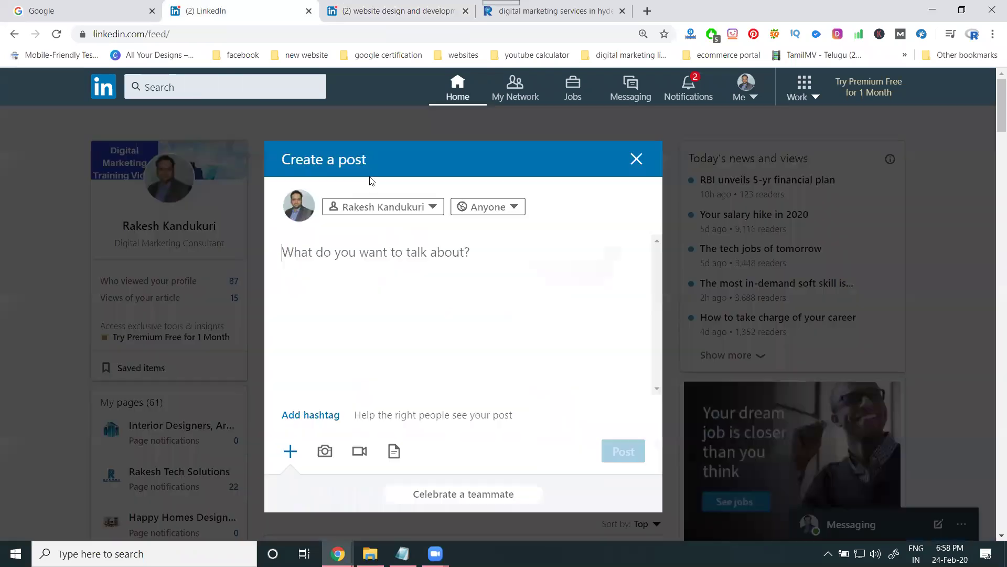
- Begin adding a photo to the post and browse to the fwdimages folder inside webdesign and development 2020
{"action": "left_click", "coordinate": [327, 453]}
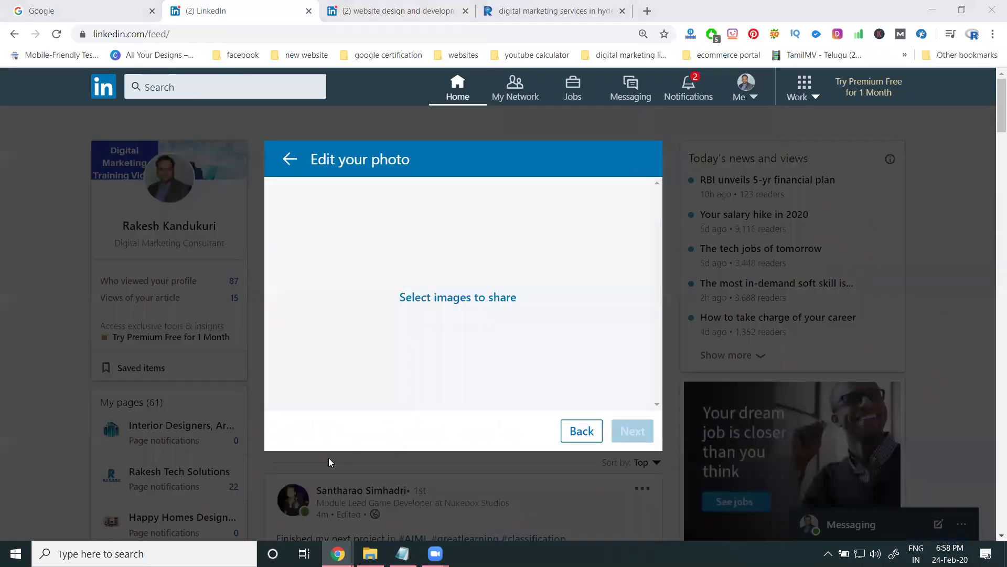
{"action": "left_click", "coordinate": [263, 236]}
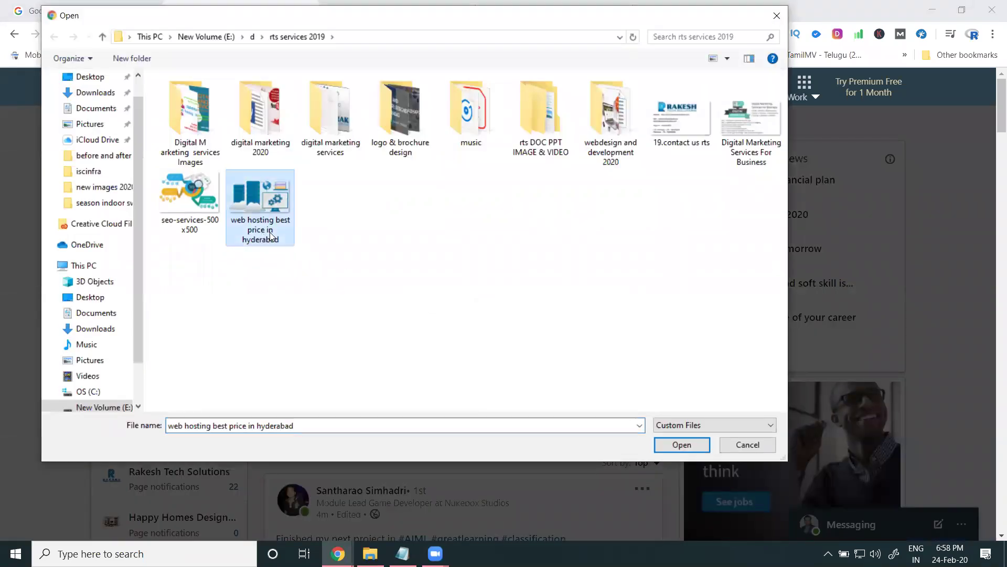
{"action": "left_click", "coordinate": [269, 232]}
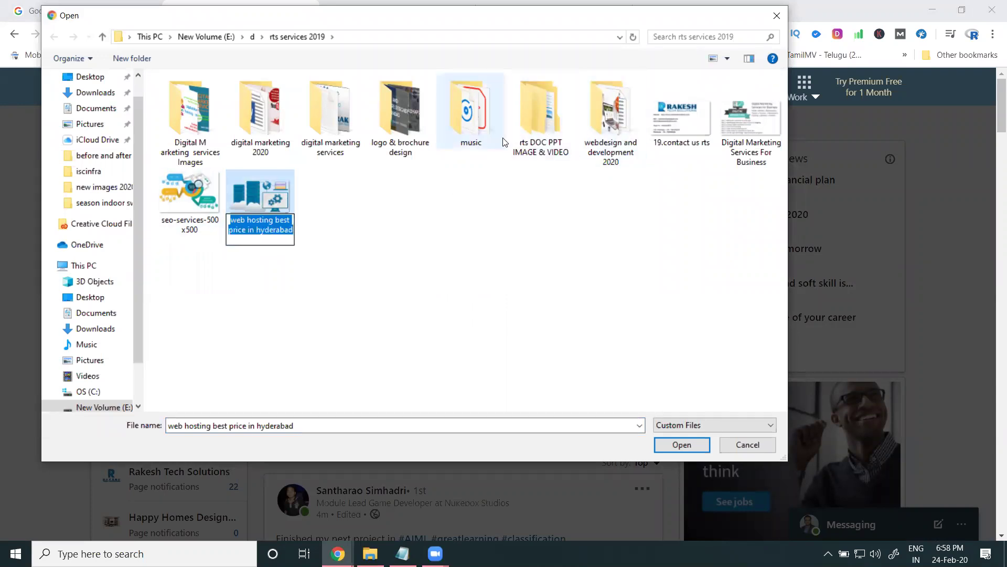
{"action": "left_click", "coordinate": [591, 120]}
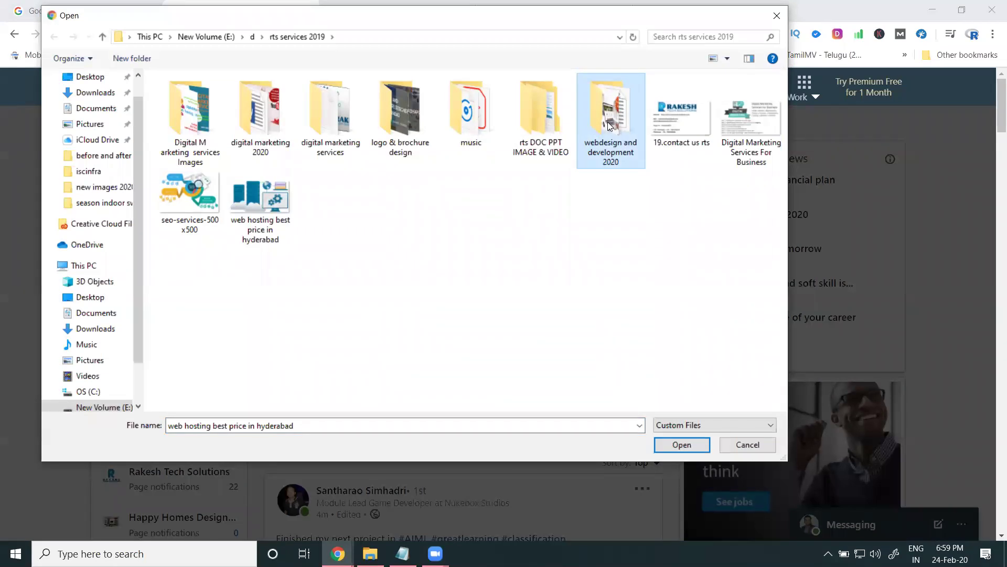
{"action": "double_click", "coordinate": [609, 129]}
{"action": "double_click", "coordinate": [180, 123]}
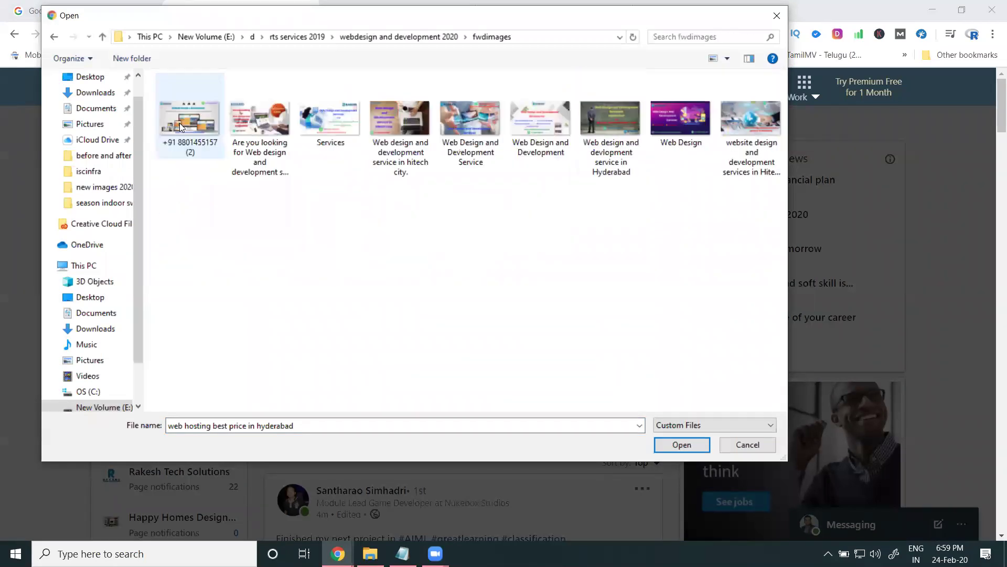
- Attach the image "Web design and development service in hitech city." to the post and paste its copied file name as the post text
{"action": "left_click", "coordinate": [400, 160]}
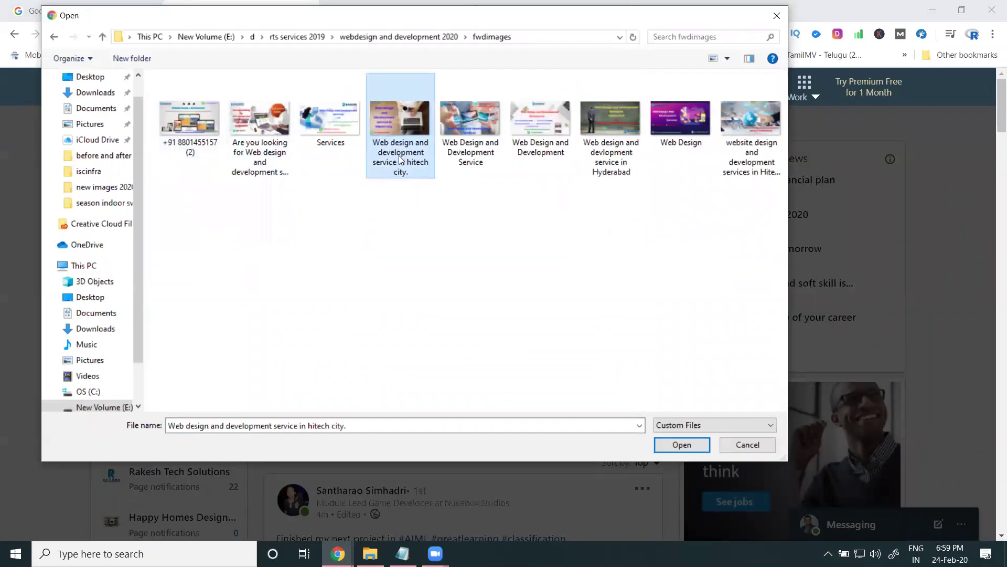
{"action": "left_click", "coordinate": [400, 158]}
{"action": "right_click", "coordinate": [400, 160]}
{"action": "left_click", "coordinate": [420, 198]}
{"action": "left_click", "coordinate": [420, 131]}
{"action": "double_click", "coordinate": [419, 131]}
{"action": "left_click", "coordinate": [632, 428]}
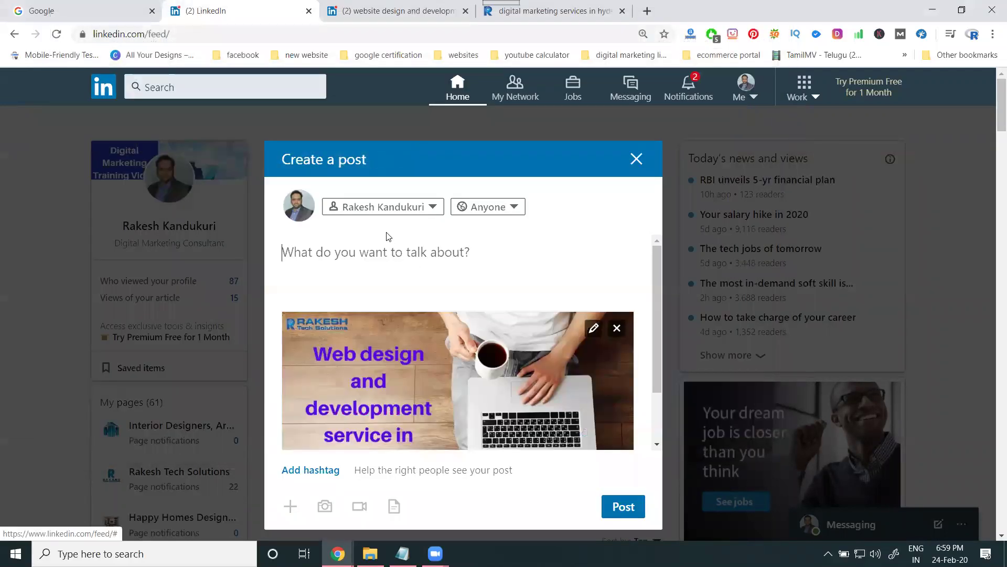
{"action": "key", "text": "ctrl+v"}
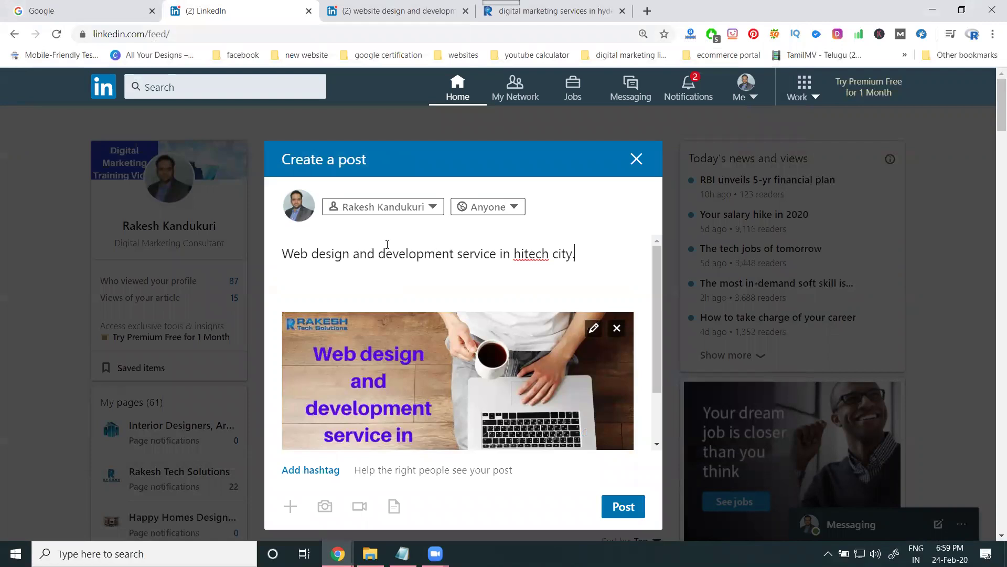
- Set the post's visibility to group members and look through the list of joined groups for the newly created website design group
{"action": "left_click", "coordinate": [487, 206]}
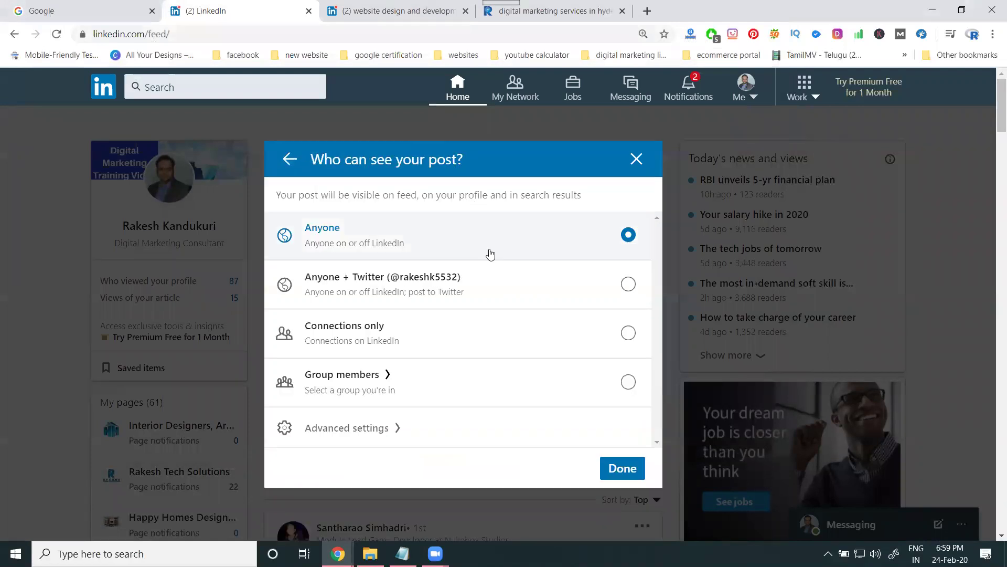
{"action": "left_click", "coordinate": [466, 373]}
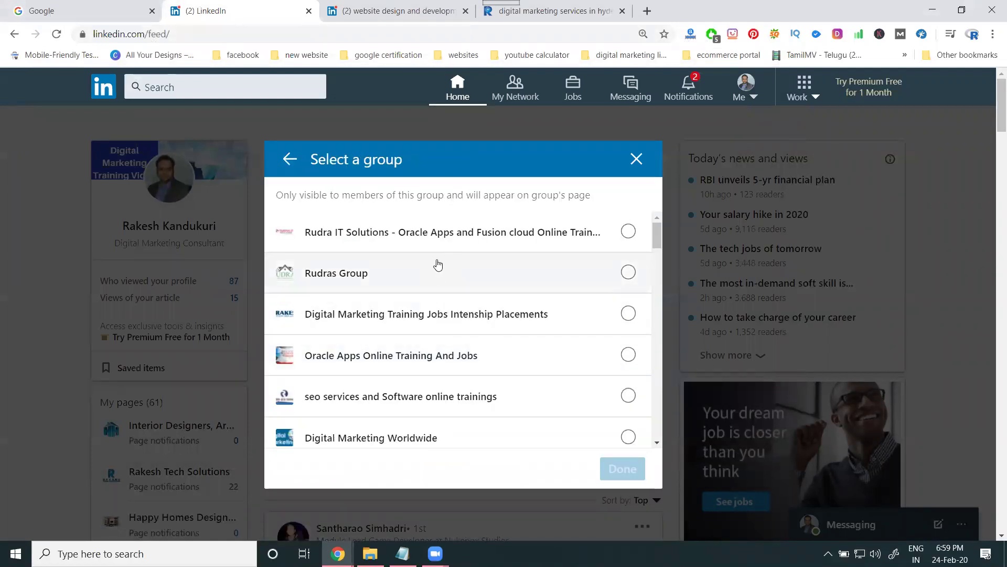
{"action": "scroll", "coordinate": [438, 265], "scroll_direction": "down", "scroll_amount": 1}
{"action": "scroll", "coordinate": [435, 272], "scroll_direction": "down", "scroll_amount": 2}
{"action": "scroll", "coordinate": [435, 273], "scroll_direction": "down", "scroll_amount": 1}
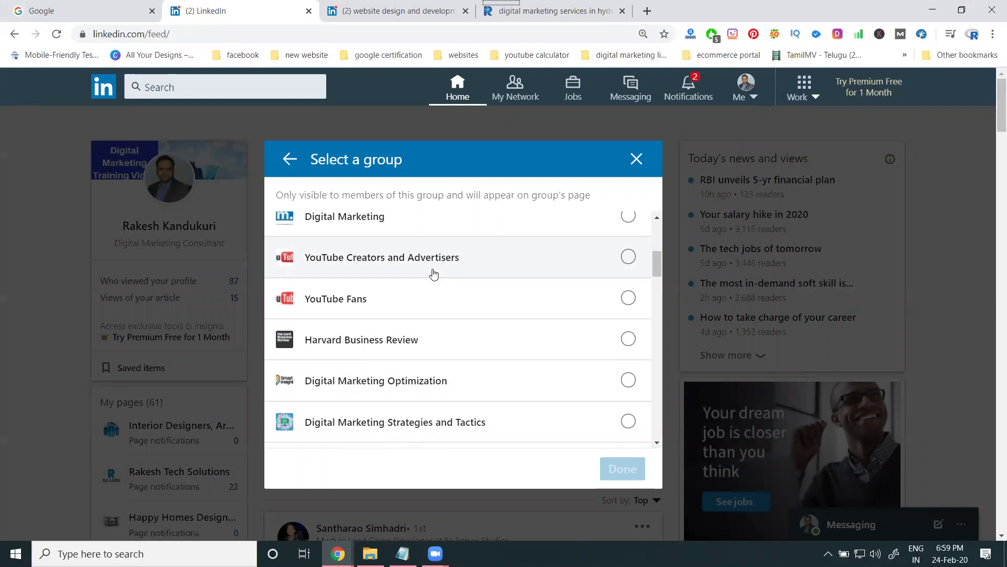
{"action": "scroll", "coordinate": [435, 272], "scroll_direction": "down", "scroll_amount": 8}
{"action": "scroll", "coordinate": [433, 274], "scroll_direction": "up", "scroll_amount": 2}
{"action": "scroll", "coordinate": [432, 273], "scroll_direction": "up", "scroll_amount": 1}
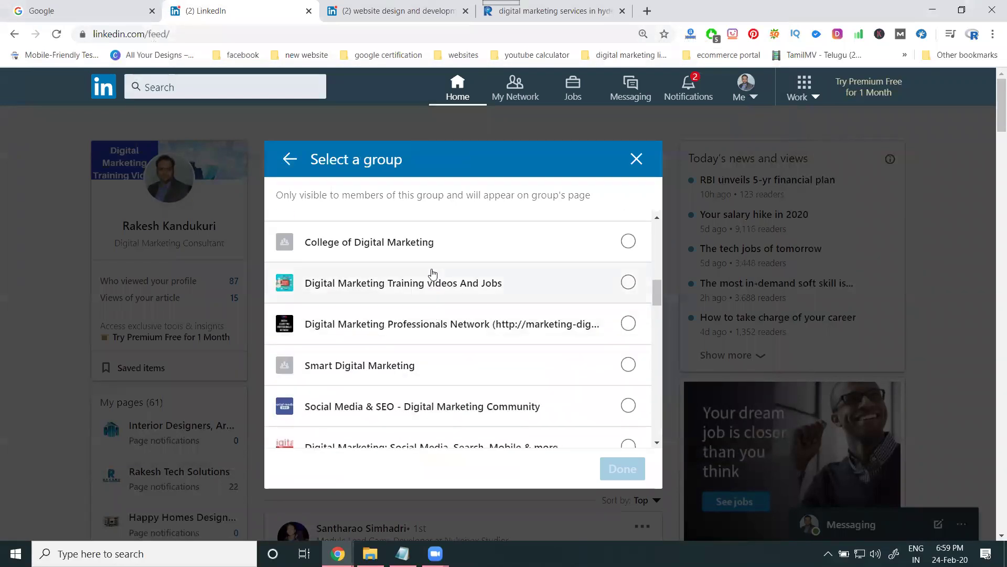
{"action": "scroll", "coordinate": [433, 273], "scroll_direction": "down", "scroll_amount": 5}
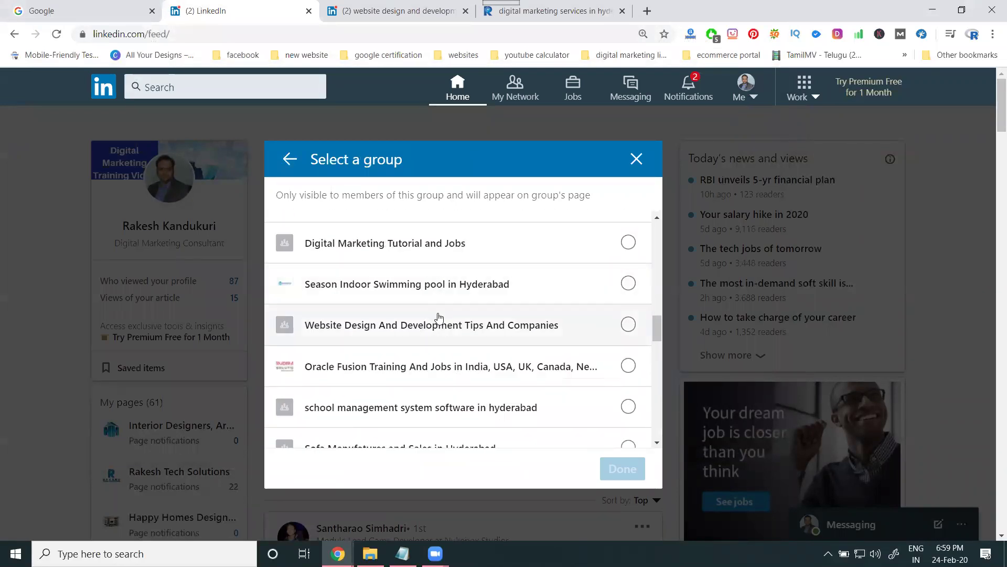
{"action": "scroll", "coordinate": [439, 319], "scroll_direction": "down", "scroll_amount": 6}
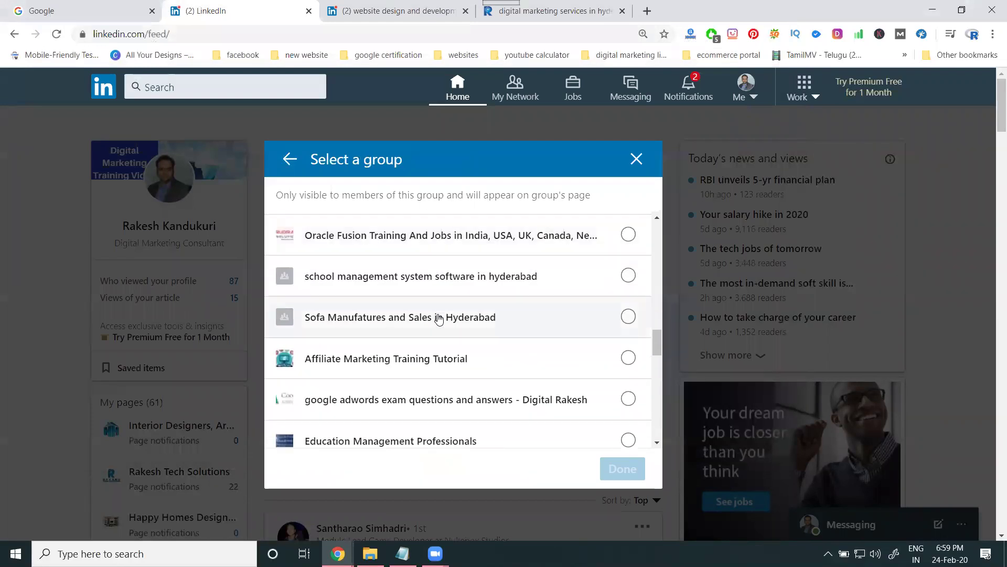
{"action": "scroll", "coordinate": [439, 318], "scroll_direction": "down", "scroll_amount": 2}
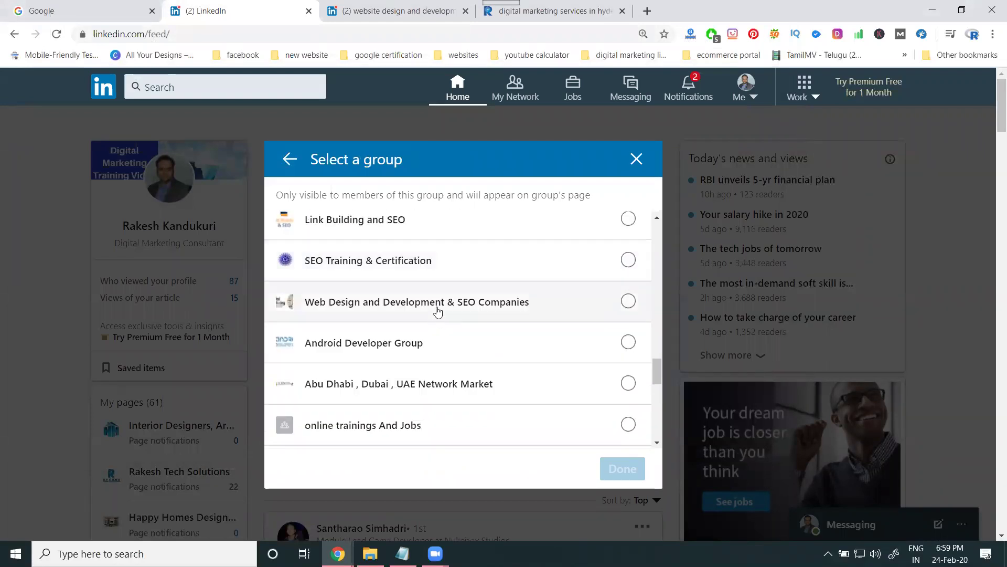
{"action": "scroll", "coordinate": [439, 312], "scroll_direction": "down", "scroll_amount": 4}
{"action": "scroll", "coordinate": [438, 311], "scroll_direction": "down", "scroll_amount": 7}
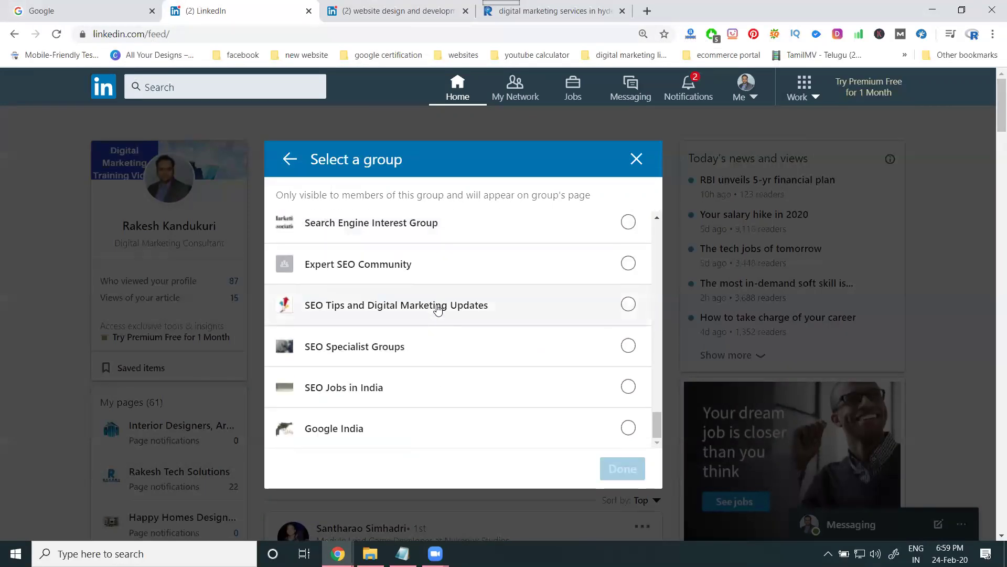
{"action": "scroll", "coordinate": [438, 310], "scroll_direction": "down", "scroll_amount": 2}
{"action": "scroll", "coordinate": [436, 308], "scroll_direction": "up", "scroll_amount": 3}
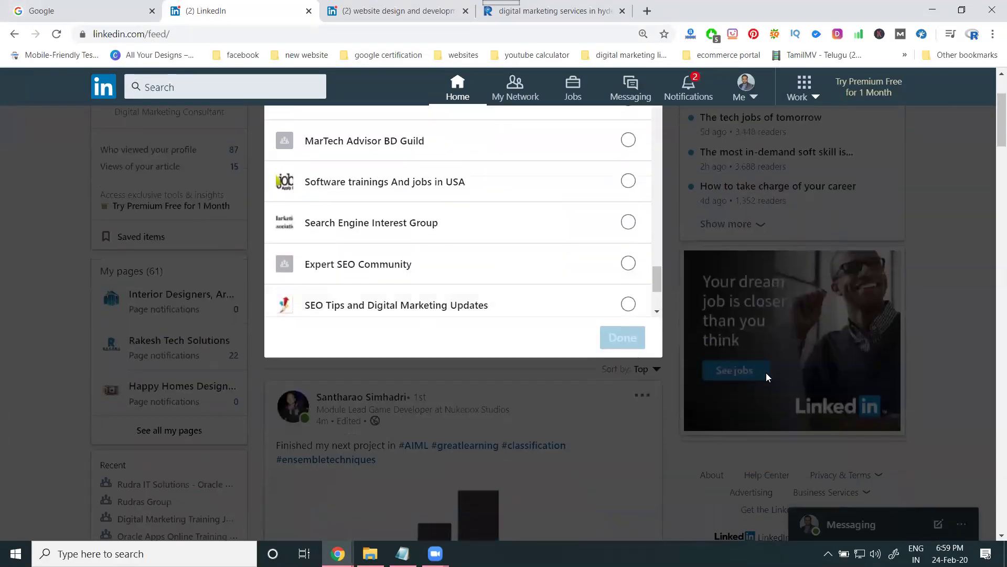
{"action": "scroll", "coordinate": [766, 373], "scroll_direction": "up", "scroll_amount": 3}
{"action": "scroll", "coordinate": [461, 392], "scroll_direction": "up", "scroll_amount": 6}
{"action": "scroll", "coordinate": [426, 329], "scroll_direction": "up", "scroll_amount": 6}
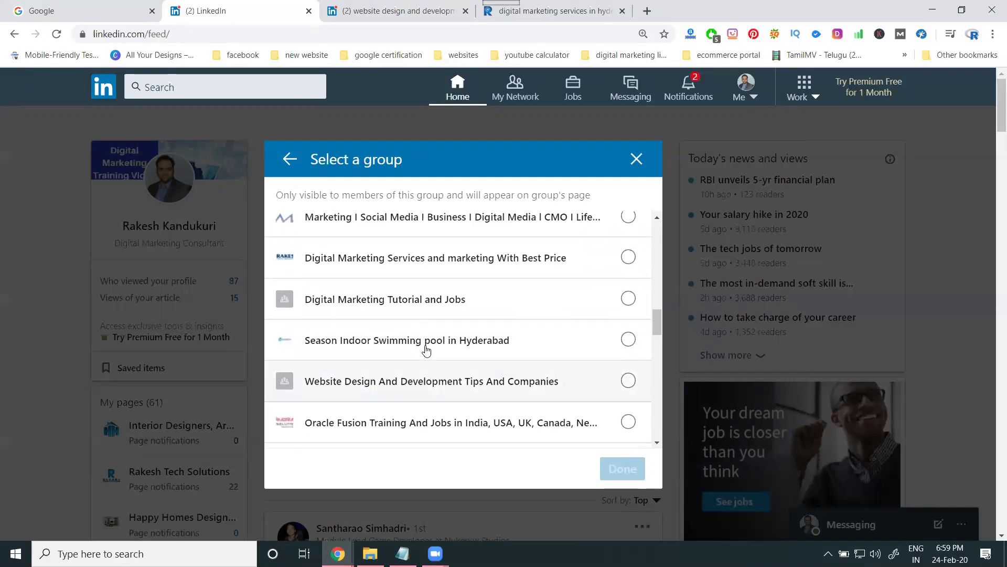
{"action": "scroll", "coordinate": [426, 351], "scroll_direction": "up", "scroll_amount": 1}
{"action": "scroll", "coordinate": [426, 350], "scroll_direction": "up", "scroll_amount": 3}
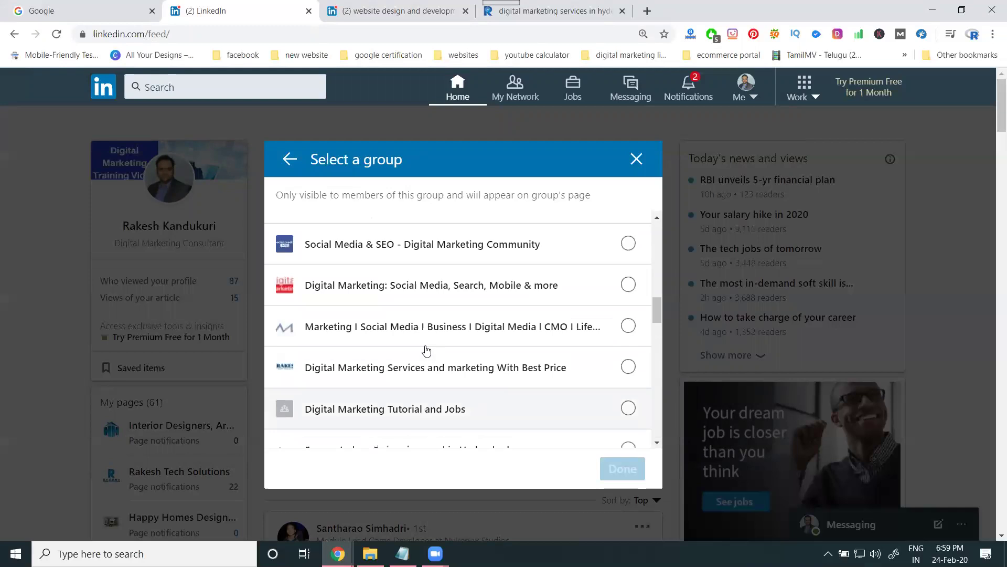
{"action": "scroll", "coordinate": [426, 351], "scroll_direction": "up", "scroll_amount": 3}
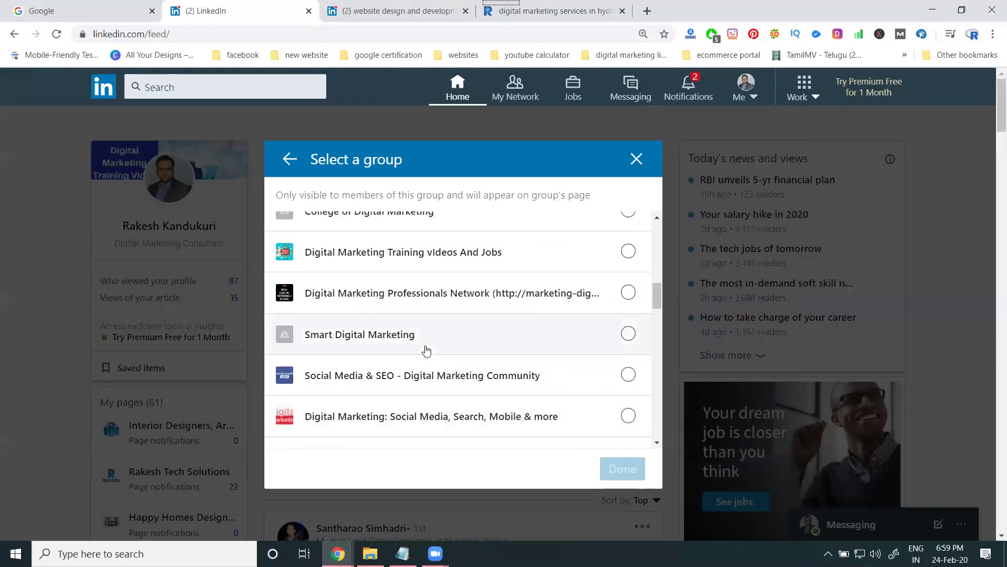
{"action": "scroll", "coordinate": [426, 351], "scroll_direction": "up", "scroll_amount": 1}
{"action": "scroll", "coordinate": [426, 350], "scroll_direction": "up", "scroll_amount": 2}
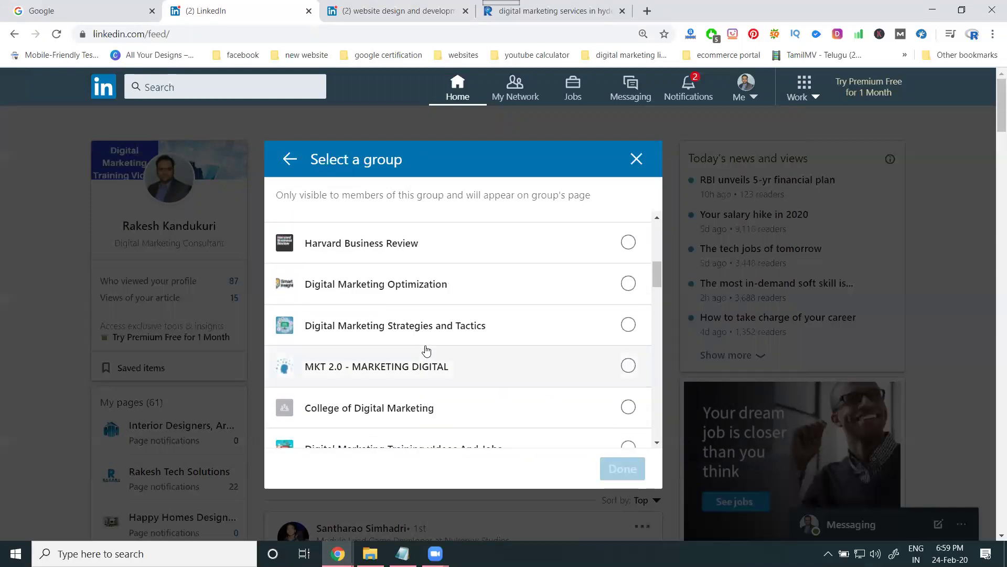
{"action": "scroll", "coordinate": [426, 350], "scroll_direction": "up", "scroll_amount": 4}
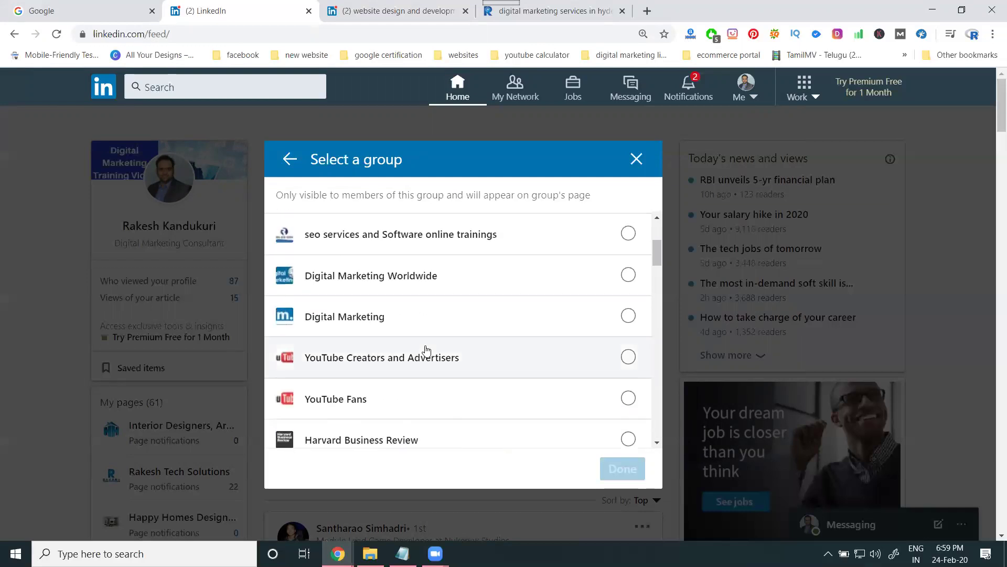
{"action": "scroll", "coordinate": [426, 351], "scroll_direction": "up", "scroll_amount": 2}
{"action": "scroll", "coordinate": [426, 350], "scroll_direction": "up", "scroll_amount": 2}
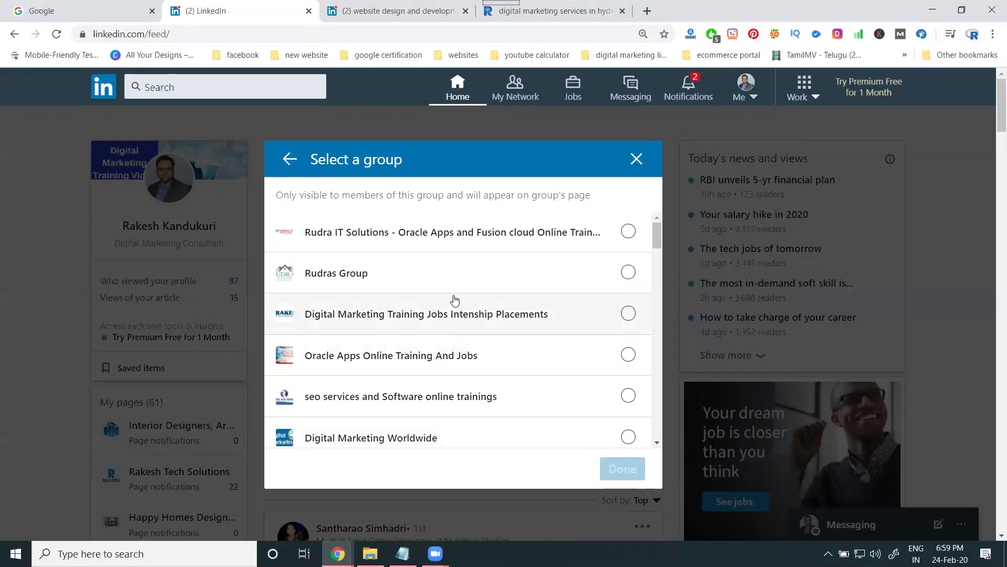
{"action": "scroll", "coordinate": [455, 301], "scroll_direction": "down", "scroll_amount": 3}
{"action": "scroll", "coordinate": [455, 302], "scroll_direction": "down", "scroll_amount": 2}
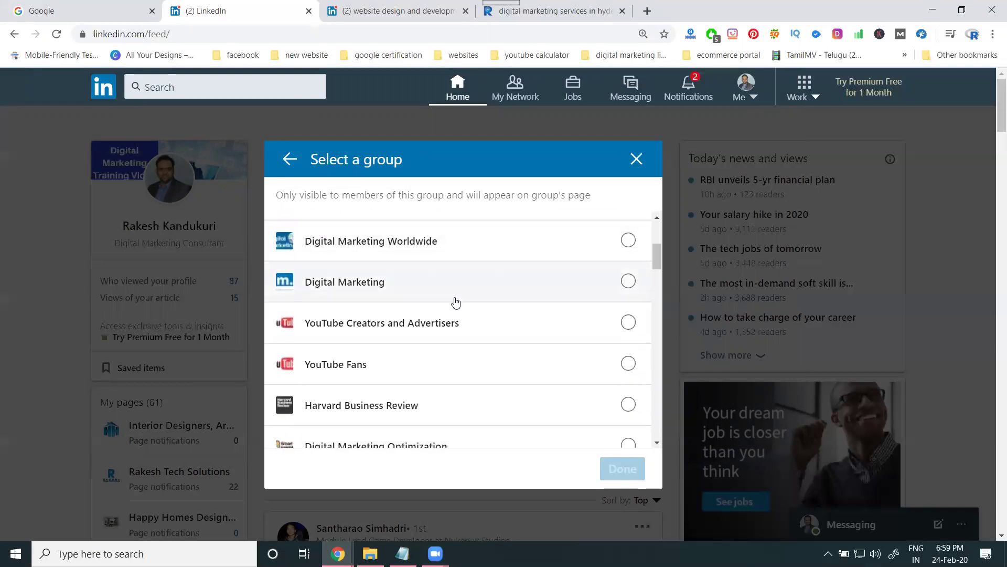
{"action": "scroll", "coordinate": [456, 302], "scroll_direction": "down", "scroll_amount": 4}
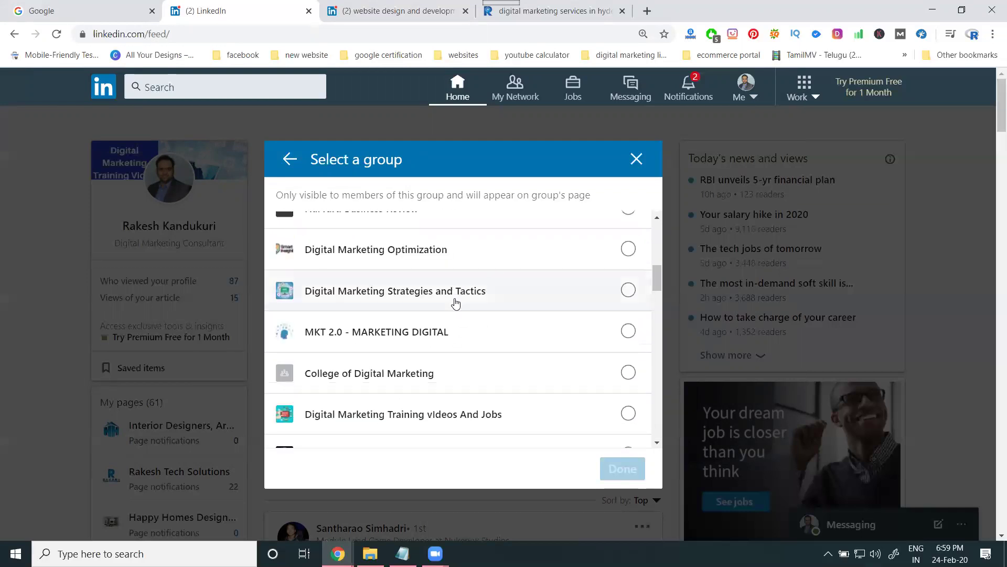
{"action": "scroll", "coordinate": [455, 303], "scroll_direction": "down", "scroll_amount": 5}
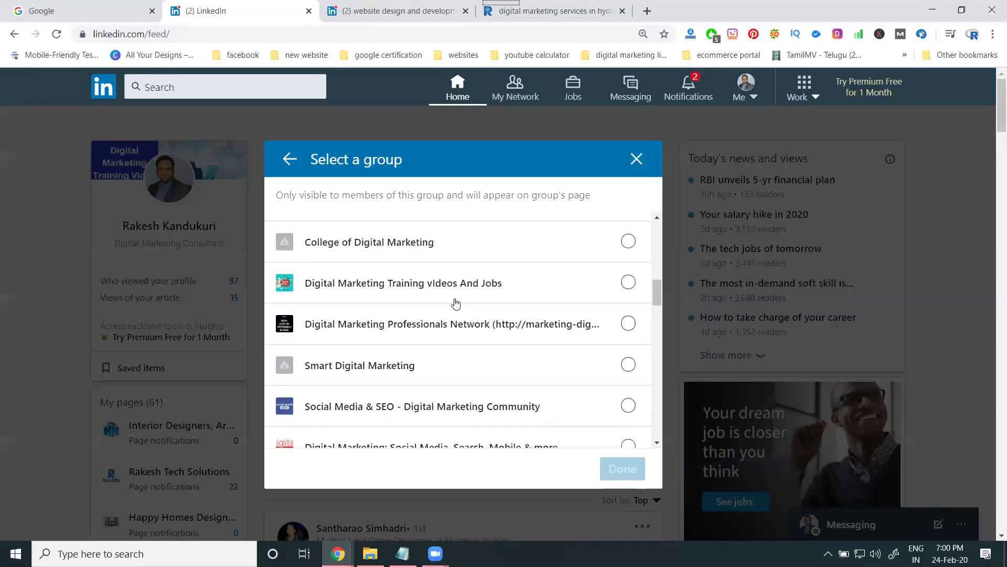
{"action": "scroll", "coordinate": [455, 303], "scroll_direction": "down", "scroll_amount": 5}
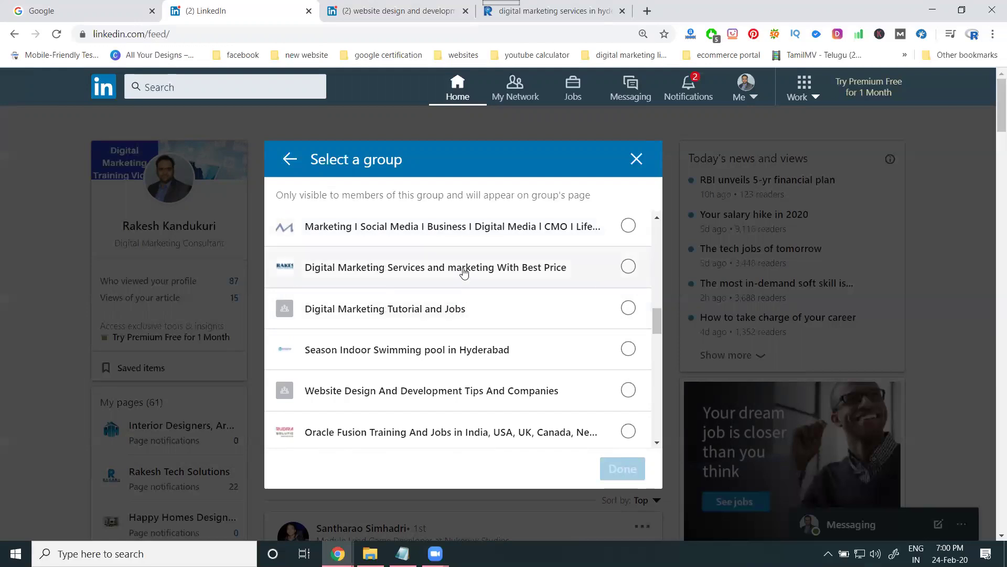
{"action": "scroll", "coordinate": [465, 328], "scroll_direction": "down", "scroll_amount": 5}
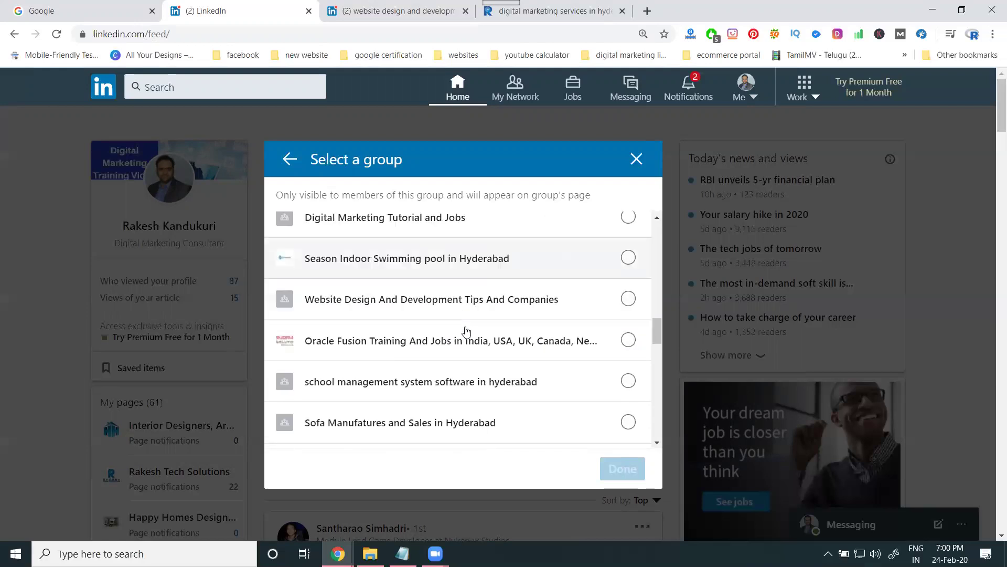
{"action": "scroll", "coordinate": [465, 330], "scroll_direction": "down", "scroll_amount": 10}
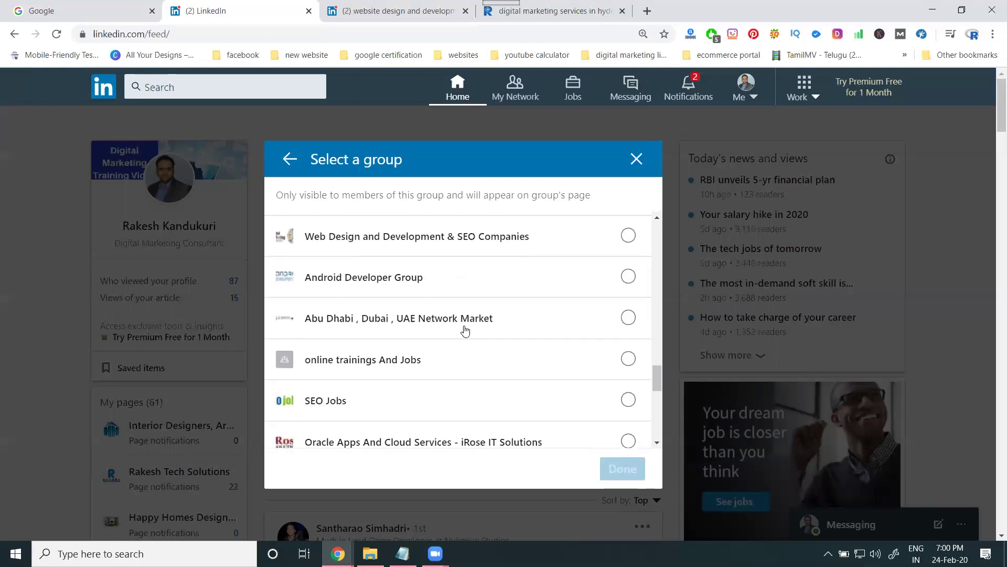
- Reload the home feed and direct a new post to the group "website design and development with digital marketing services at best price"
{"action": "left_click", "coordinate": [53, 36]}
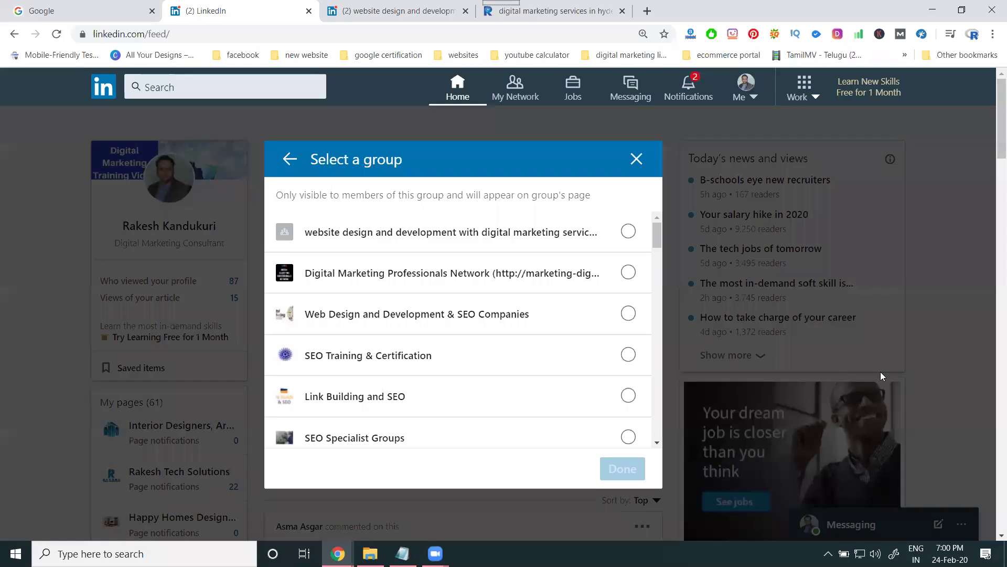
{"action": "left_click", "coordinate": [367, 232]}
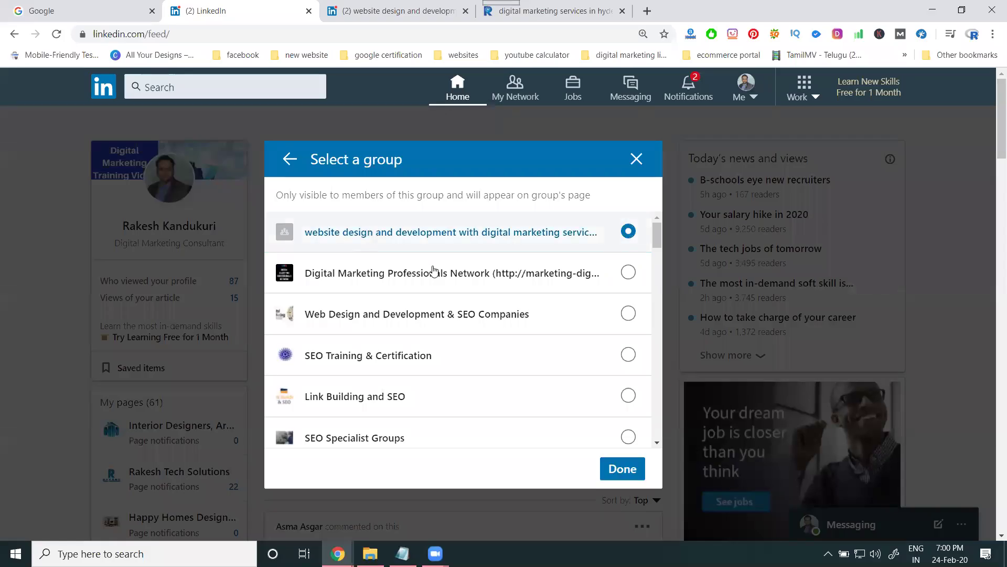
{"action": "left_click", "coordinate": [622, 468]}
- Attach the image "Are you looking for Web design and development service in Hyderabad." to the post and paste its copied file name as the text
{"action": "left_click", "coordinate": [327, 457]}
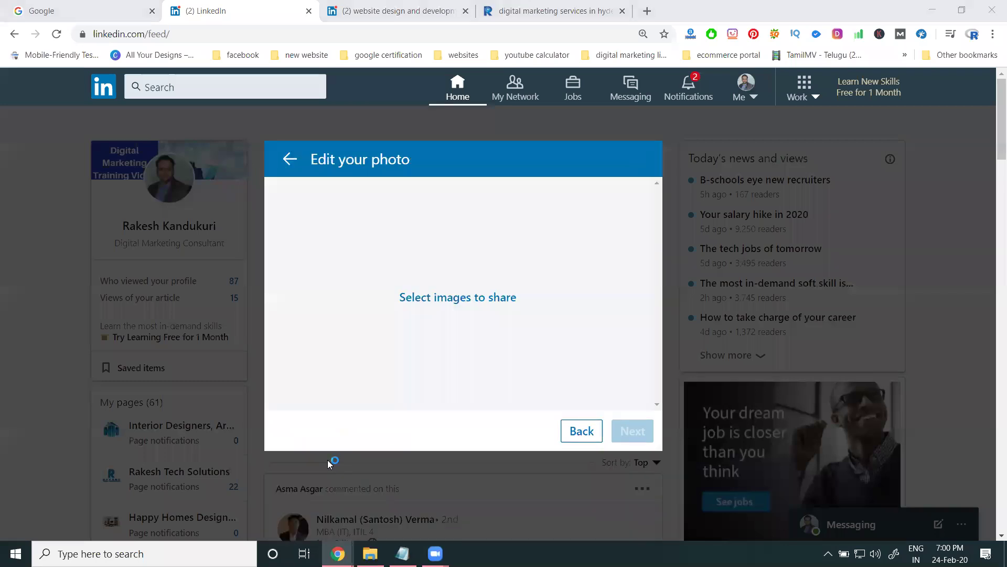
{"action": "left_click", "coordinate": [460, 297]}
{"action": "left_click", "coordinate": [263, 152]}
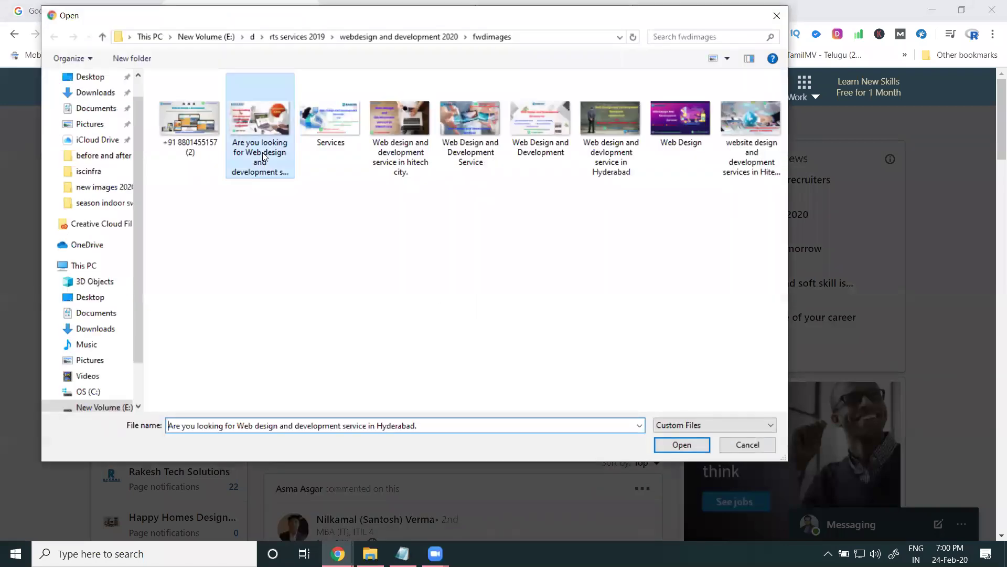
{"action": "left_click", "coordinate": [254, 160]}
{"action": "right_click", "coordinate": [254, 159]}
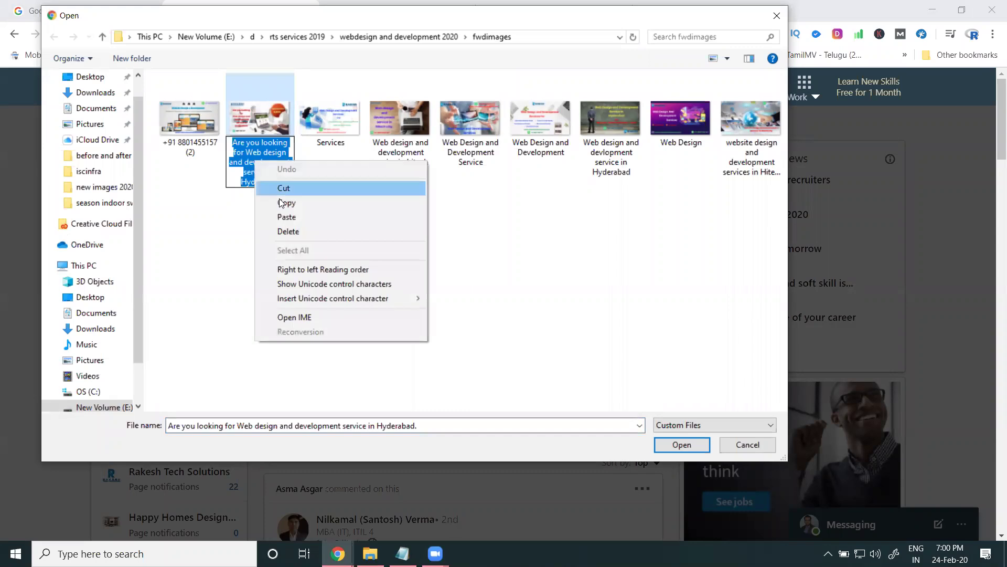
{"action": "left_click", "coordinate": [285, 206]}
{"action": "left_click", "coordinate": [268, 137]}
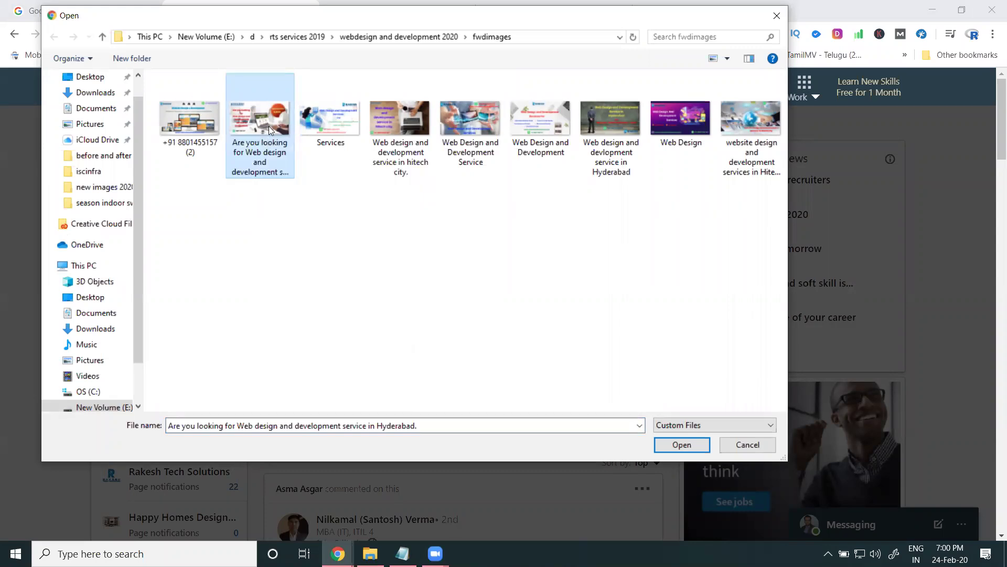
{"action": "double_click", "coordinate": [269, 123]}
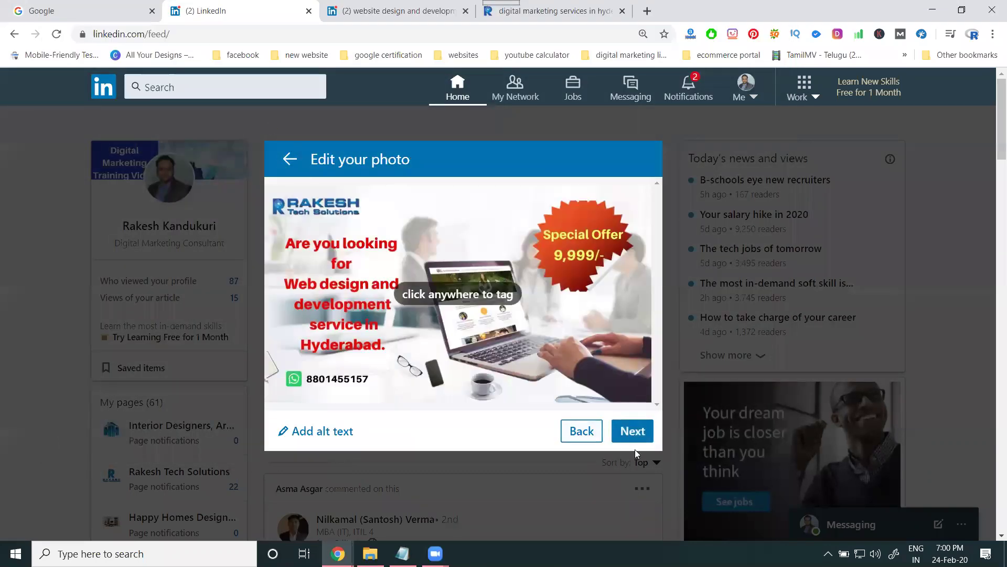
{"action": "left_click", "coordinate": [632, 432]}
{"action": "key", "text": "ctrl+v"}
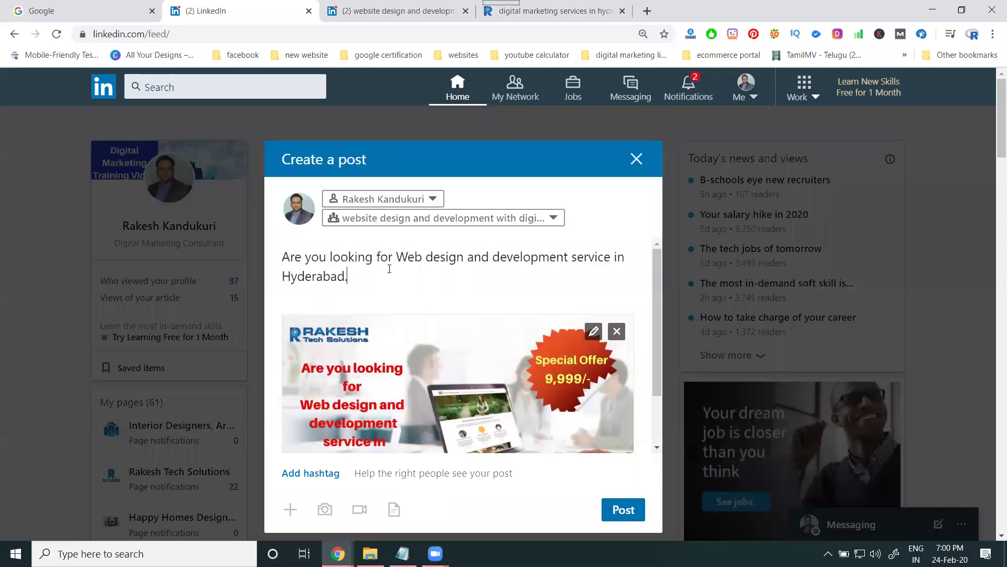
- Add the hashtags #webdesign #websitedevelopment #websitedesign #rakeshtechsolutions below the post text, separated by a blank line
{"action": "key", "text": "Return"}
{"action": "key", "text": "Return"}
{"action": "type", "text": "#we"}
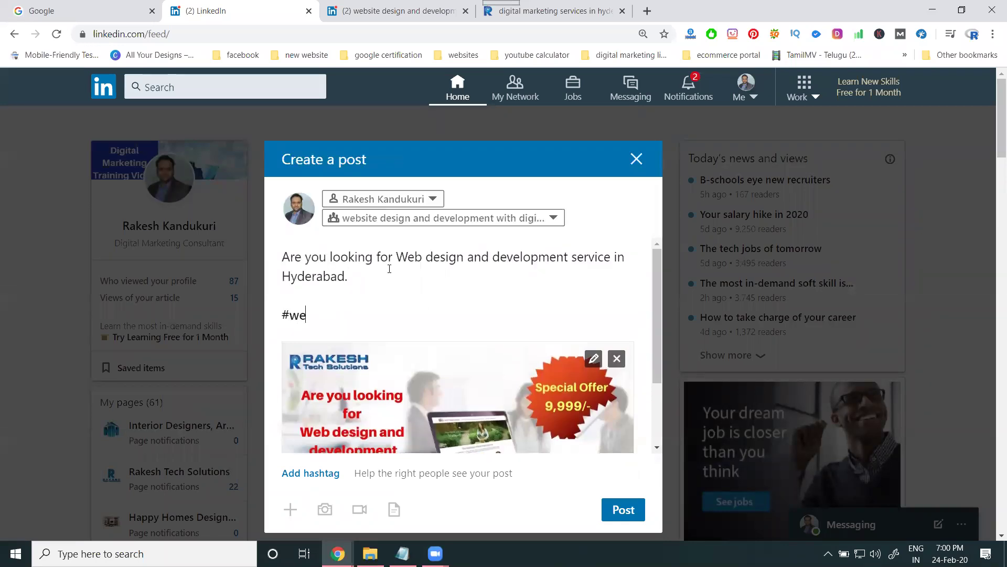
{"action": "type", "text": "bdesign #website"}
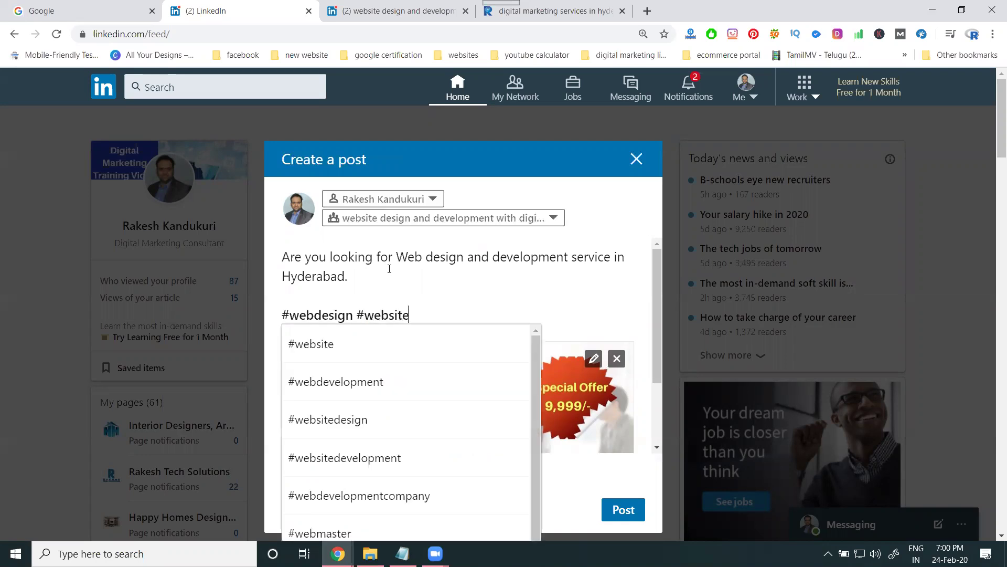
{"action": "type", "text": "developme"}
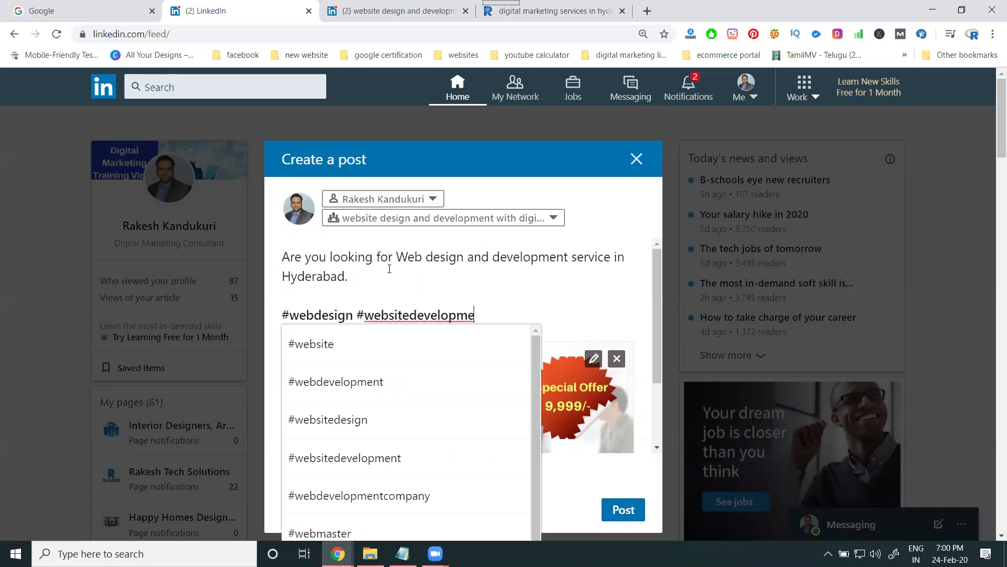
{"action": "type", "text": "nt  #w"}
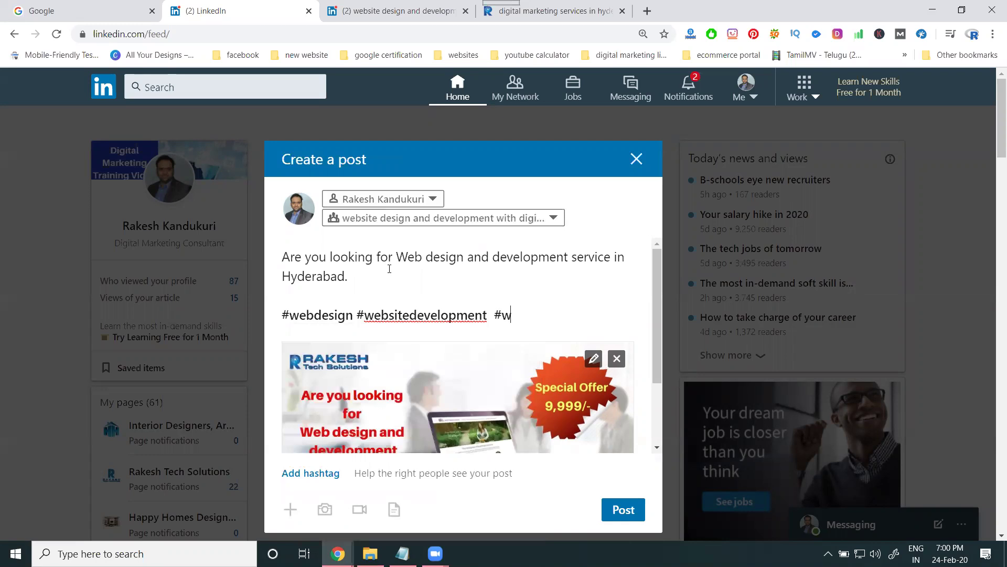
{"action": "type", "text": "ebs"}
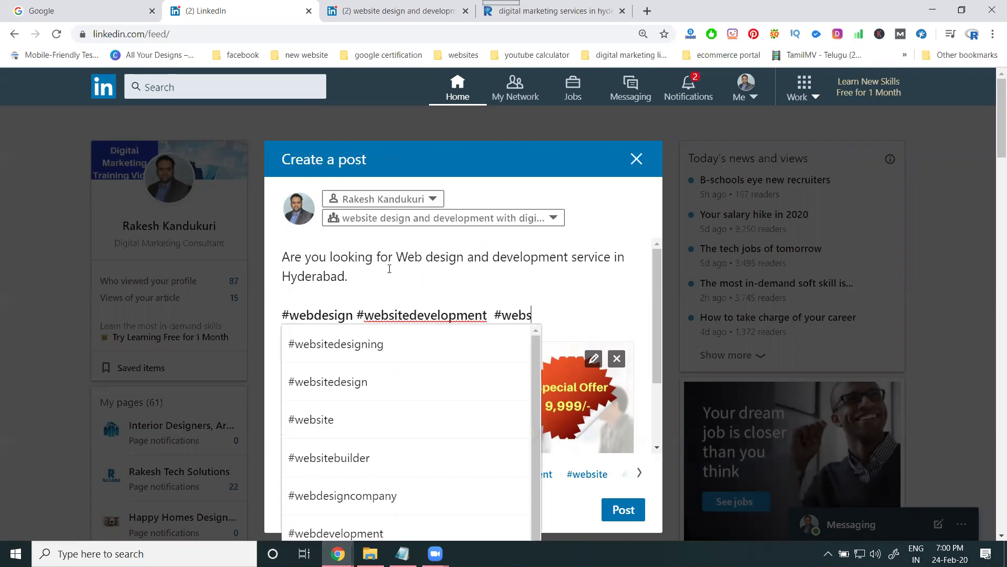
{"action": "type", "text": "itedesign"}
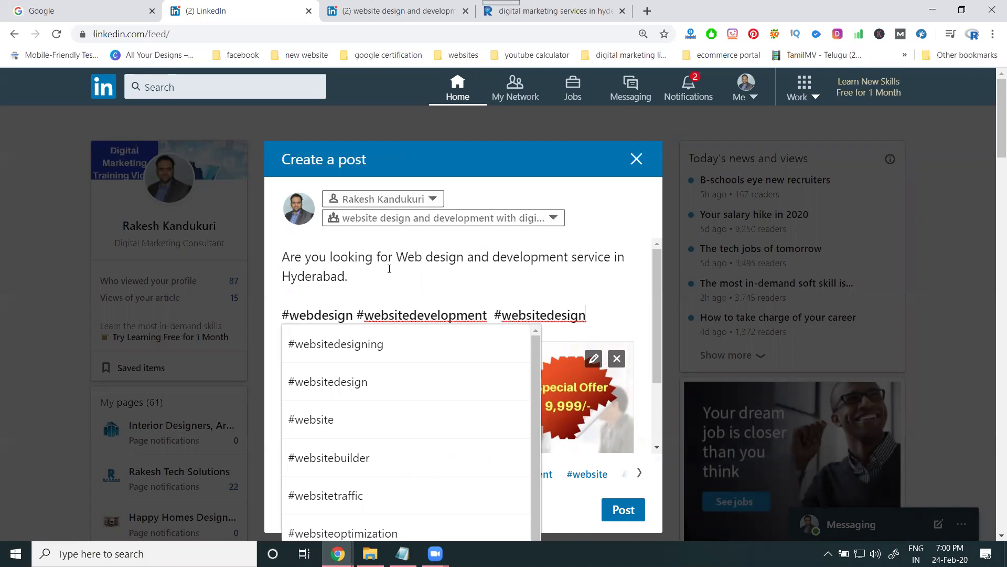
{"action": "type", "text": "  #ra"}
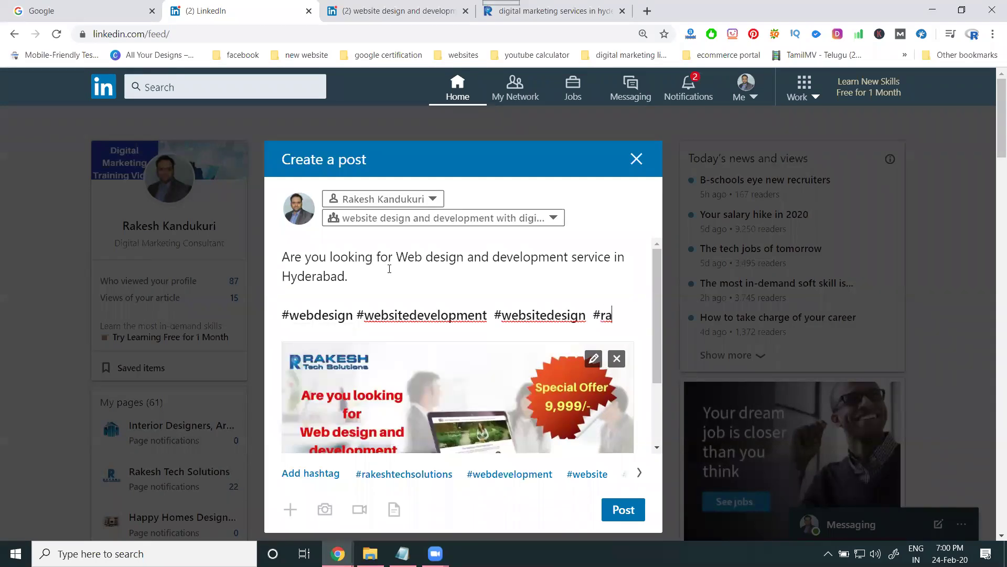
{"action": "type", "text": "keshtechso"}
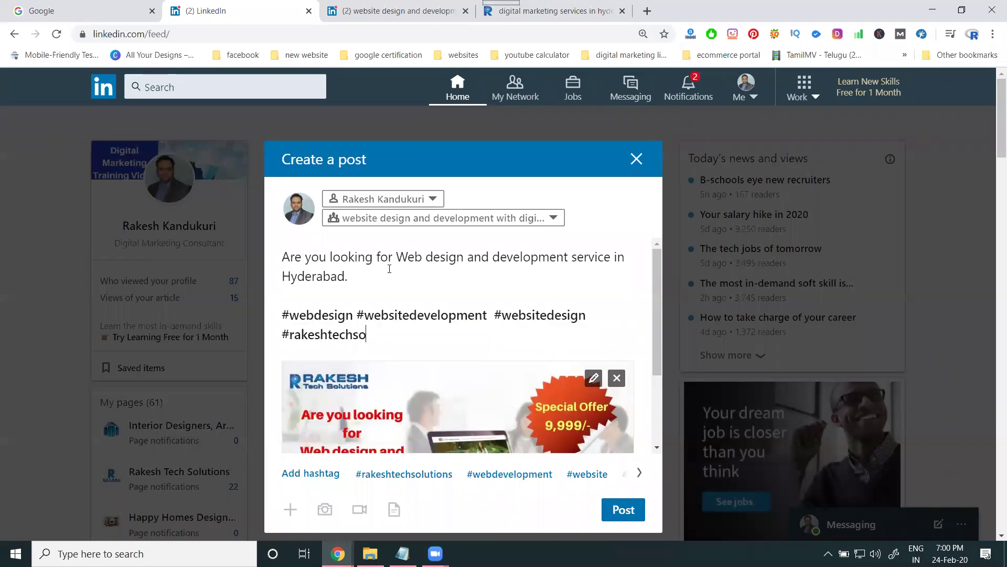
{"action": "type", "text": "lutions"}
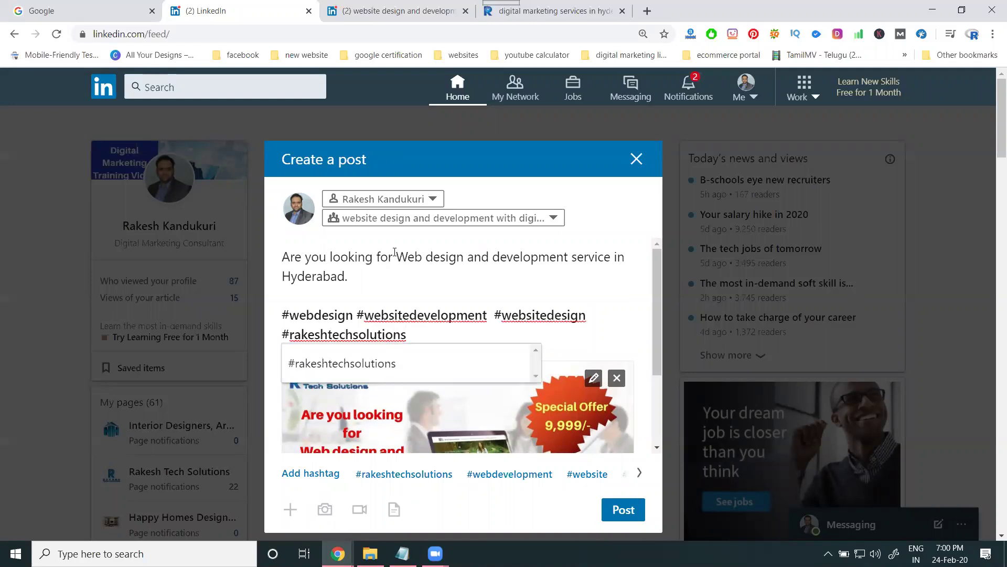
- Open the "Web Design and Development company in Hyderabad" service page on the Rakesh Tech Solutions website and copy its address
{"action": "left_click", "coordinate": [574, 5]}
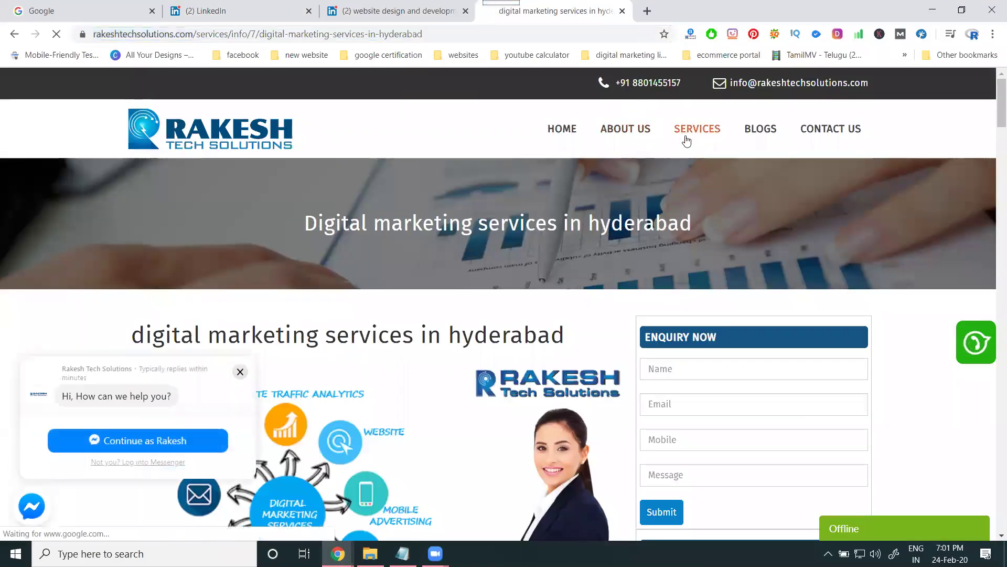
{"action": "scroll", "coordinate": [624, 239], "scroll_direction": "down", "scroll_amount": 10}
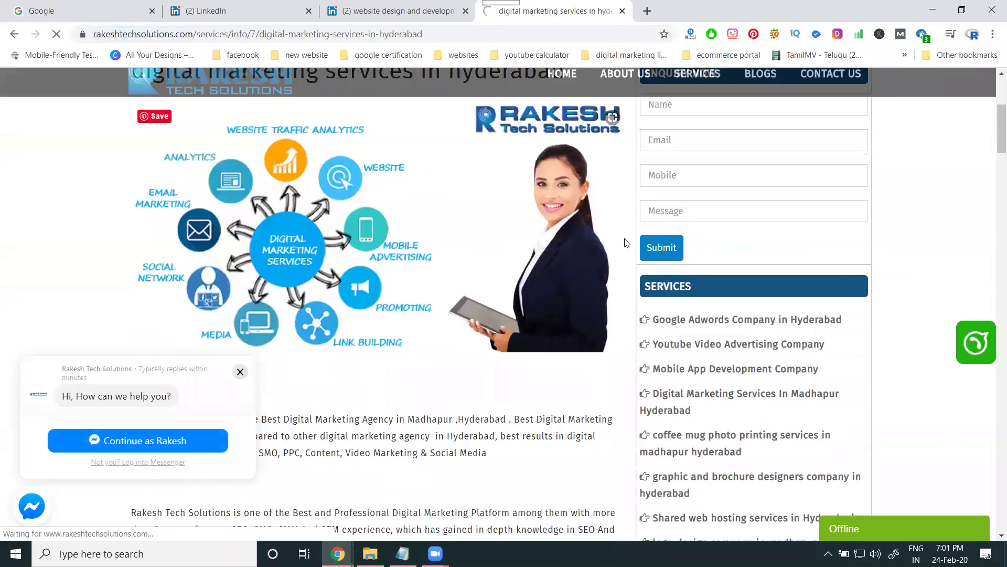
{"action": "scroll", "coordinate": [624, 243], "scroll_direction": "down", "scroll_amount": 9}
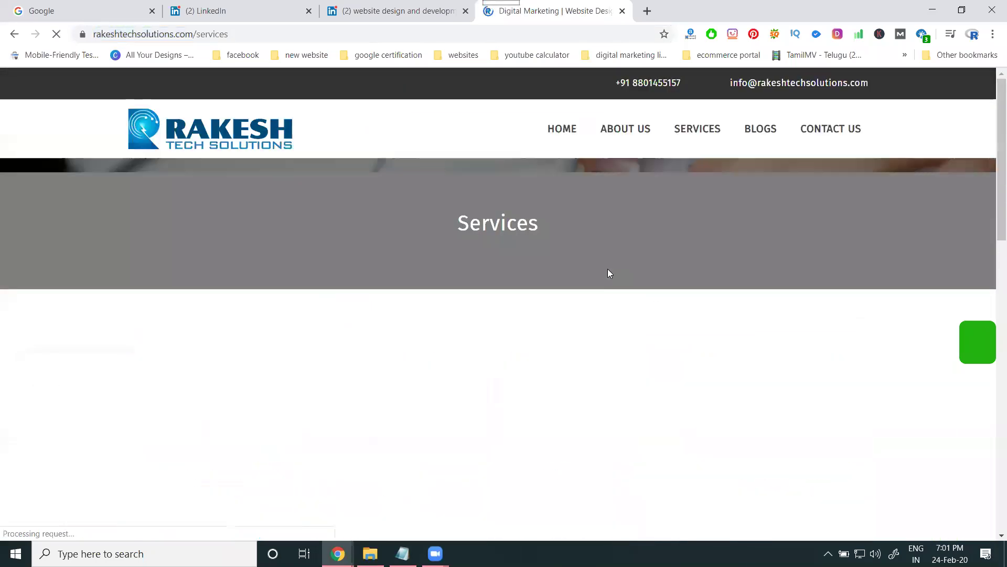
{"action": "scroll", "coordinate": [607, 268], "scroll_direction": "down", "scroll_amount": 10}
{"action": "left_click", "coordinate": [200, 241]}
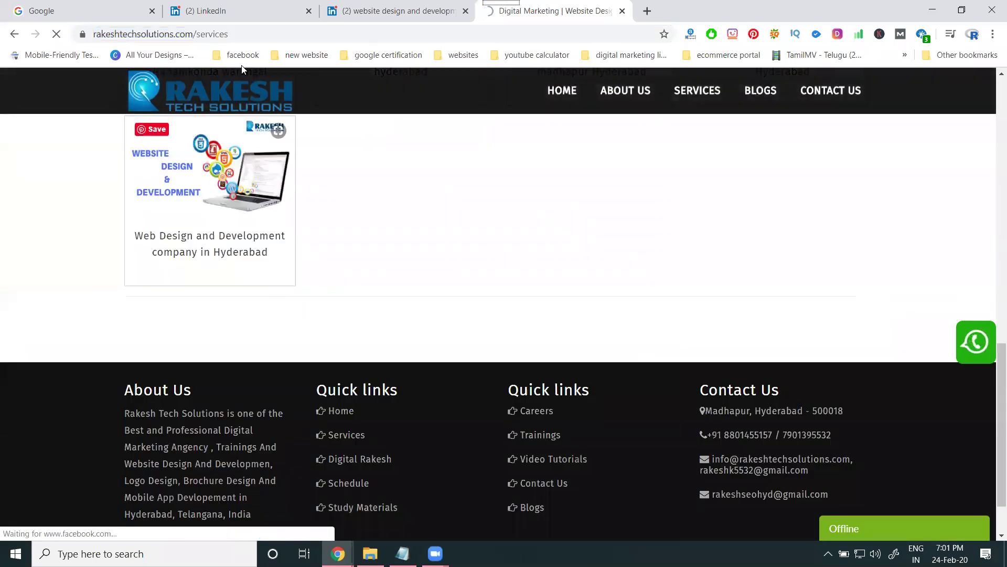
{"action": "left_click", "coordinate": [242, 35]}
- Paste the copied page link between the LinkedIn post's text and hashtags, and publish the post to the group
{"action": "left_click", "coordinate": [297, 8]}
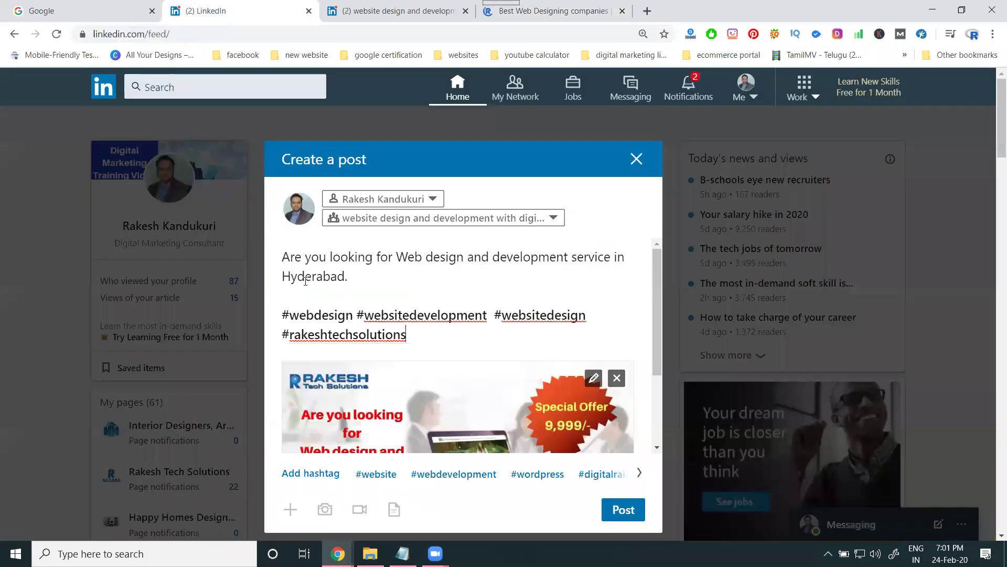
{"action": "key", "text": "Return"}
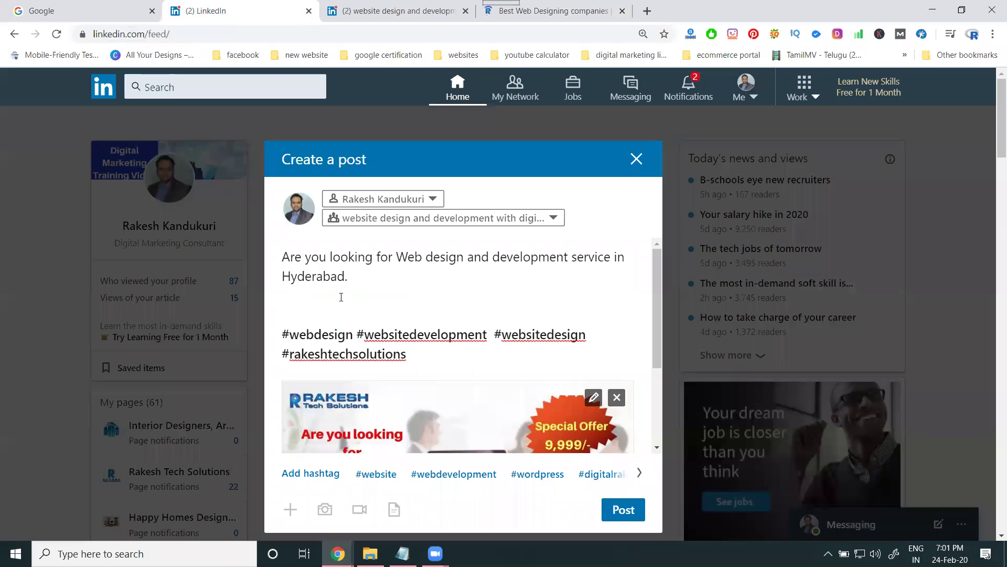
{"action": "key", "text": "ctrl+v"}
{"action": "key", "text": "Return"}
{"action": "scroll", "coordinate": [410, 340], "scroll_direction": "down", "scroll_amount": 1}
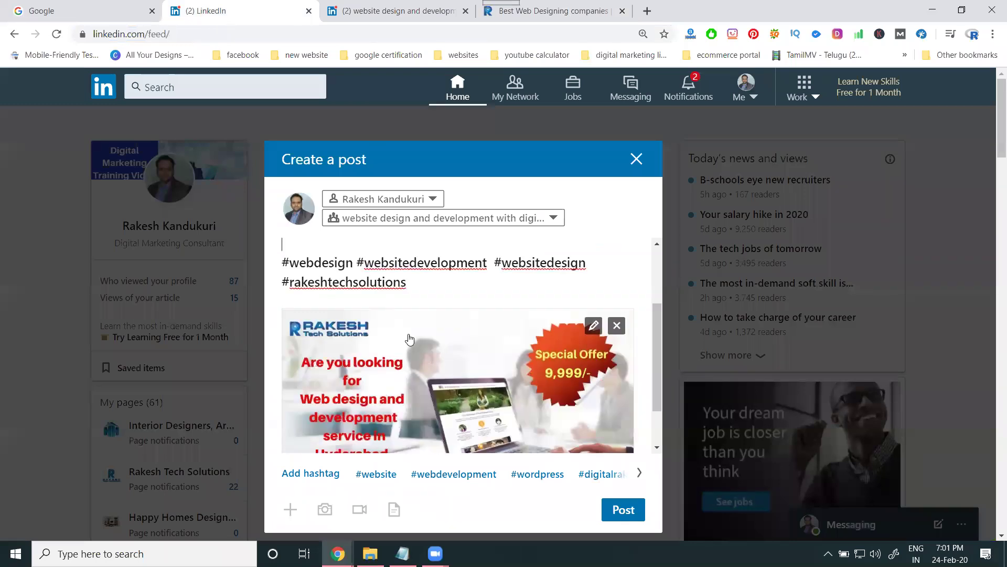
{"action": "scroll", "coordinate": [409, 340], "scroll_direction": "down", "scroll_amount": 1}
{"action": "left_click", "coordinate": [619, 512]}
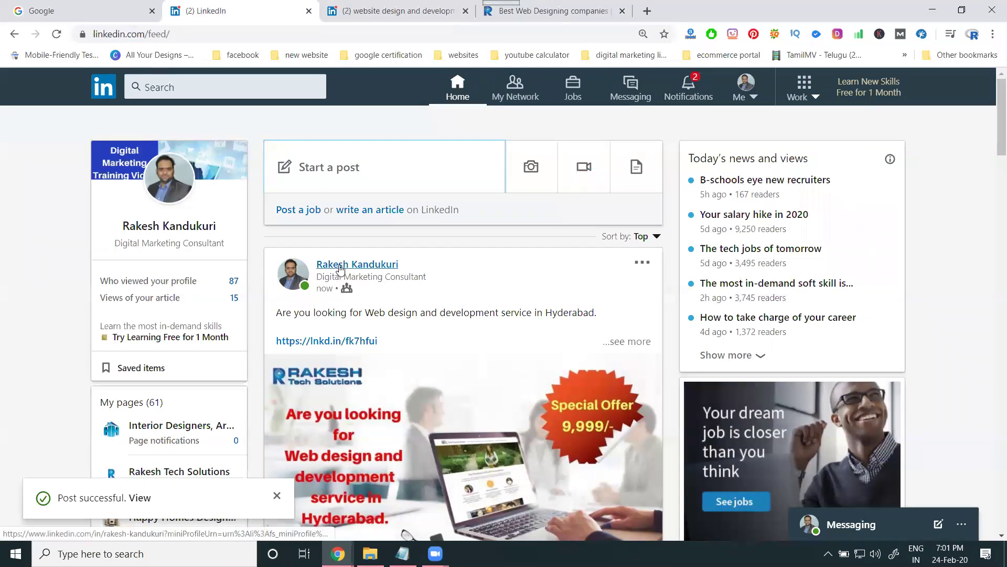
- Return to the group page, discard the empty draft there, and reload the page to check the published web design post
{"action": "scroll", "coordinate": [367, 294], "scroll_direction": "down", "scroll_amount": 5}
{"action": "left_click", "coordinate": [356, 5]}
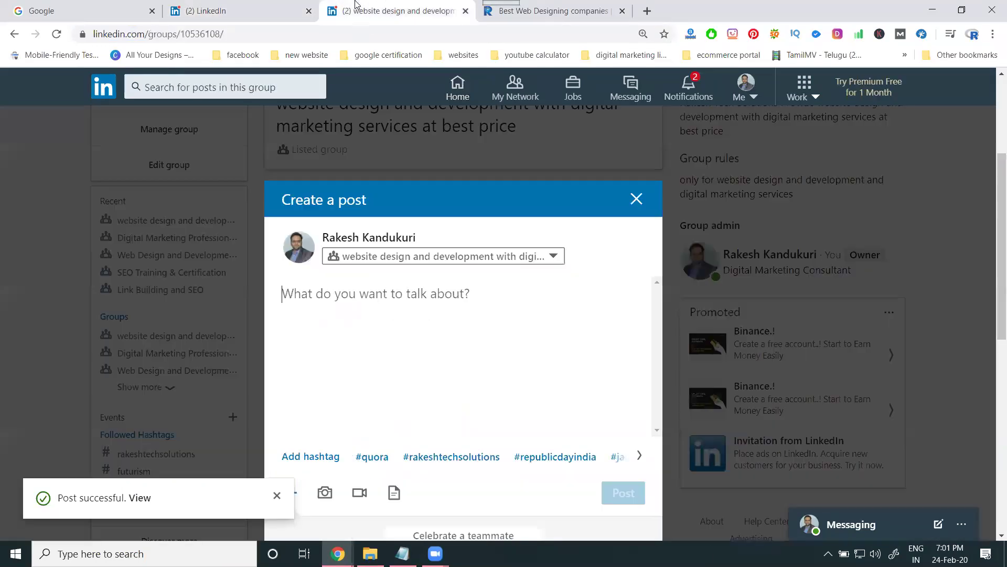
{"action": "left_click", "coordinate": [637, 199]}
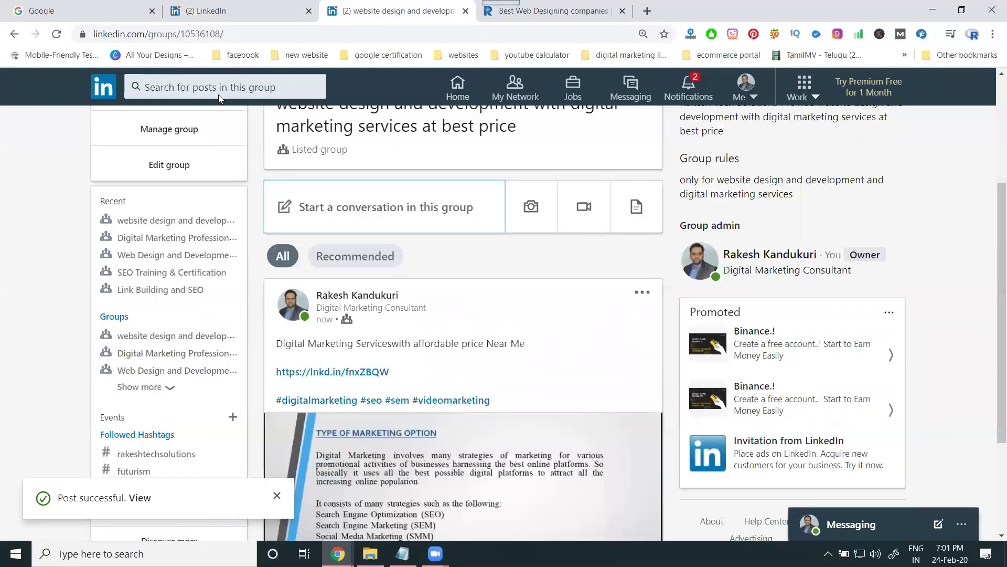
{"action": "left_click", "coordinate": [57, 34]}
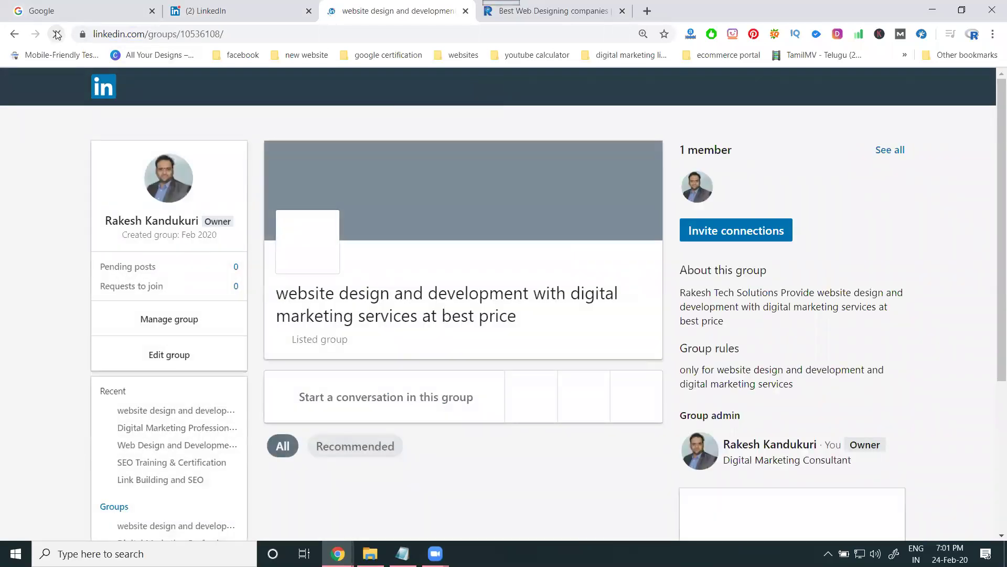
{"action": "scroll", "coordinate": [436, 348], "scroll_direction": "down", "scroll_amount": 6}
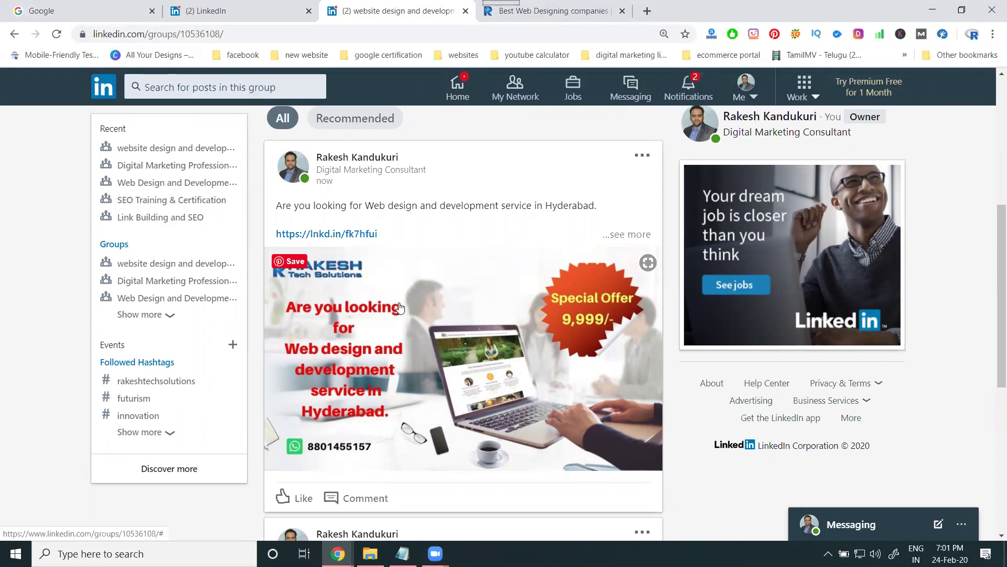
- Search the connections by name and invite the Digital Marketing Manager at Rakesh Tech Solutions to the group
{"action": "scroll", "coordinate": [399, 306], "scroll_direction": "up", "scroll_amount": 5}
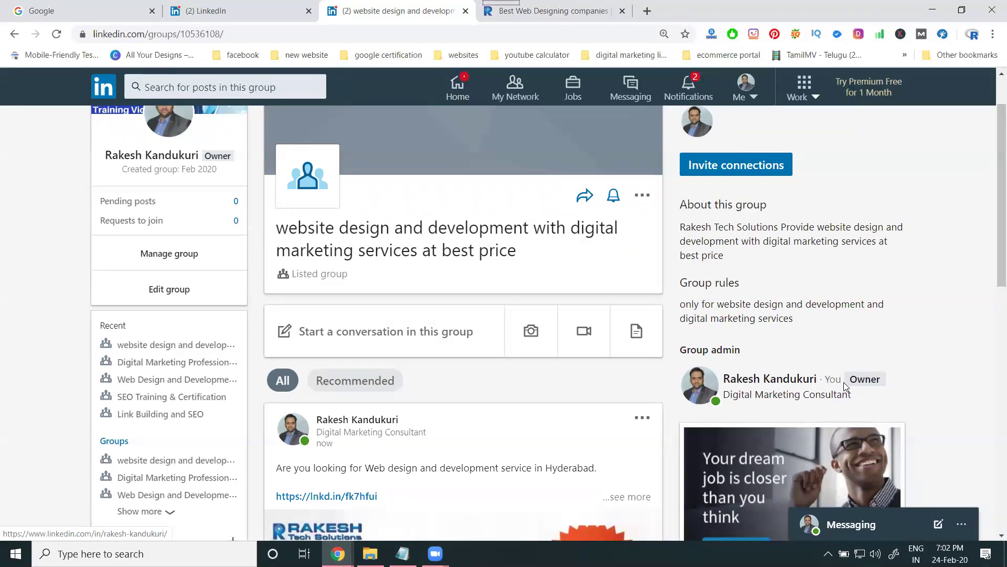
{"action": "left_click", "coordinate": [737, 165]}
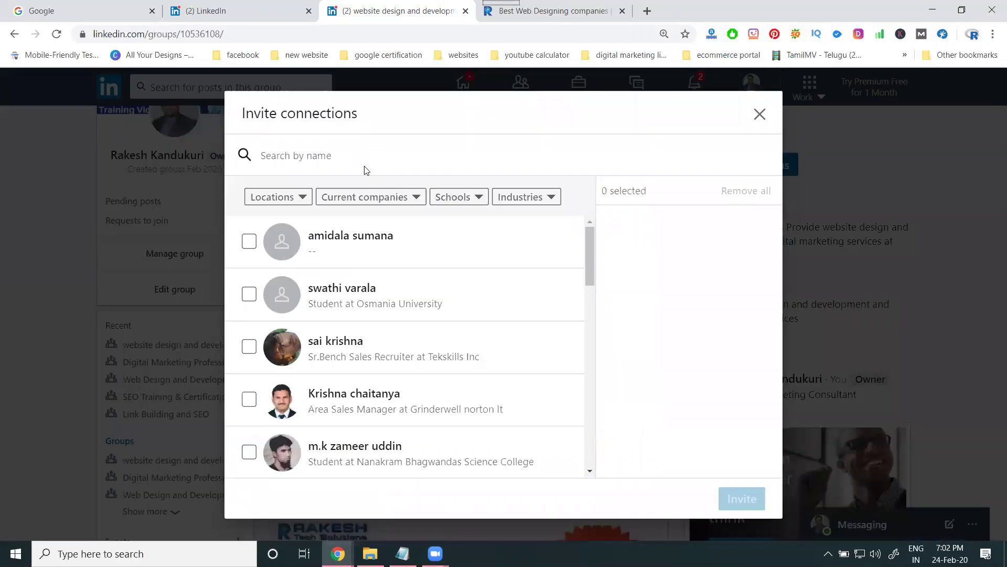
{"action": "type", "text": "moun"}
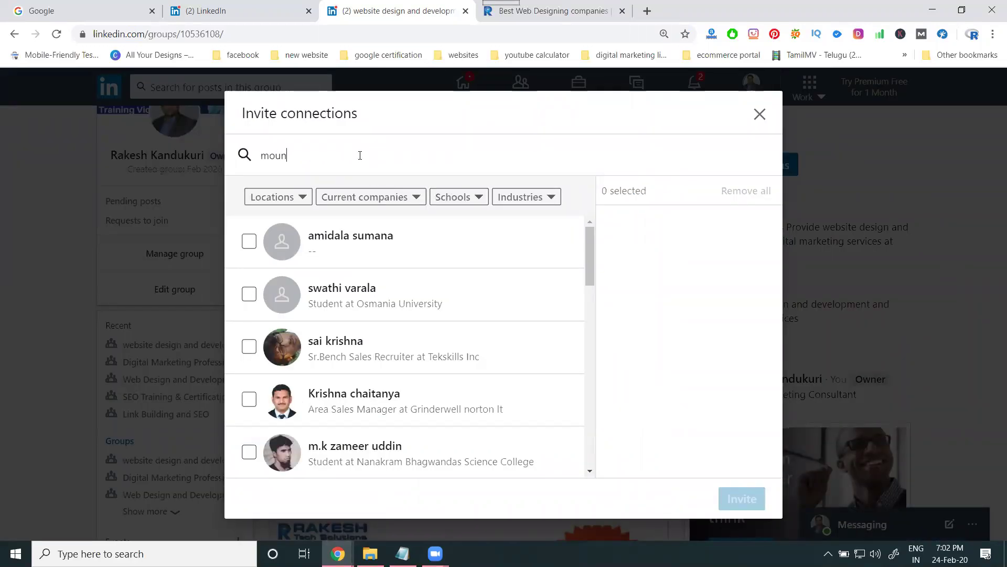
{"action": "left_click", "coordinate": [348, 211]}
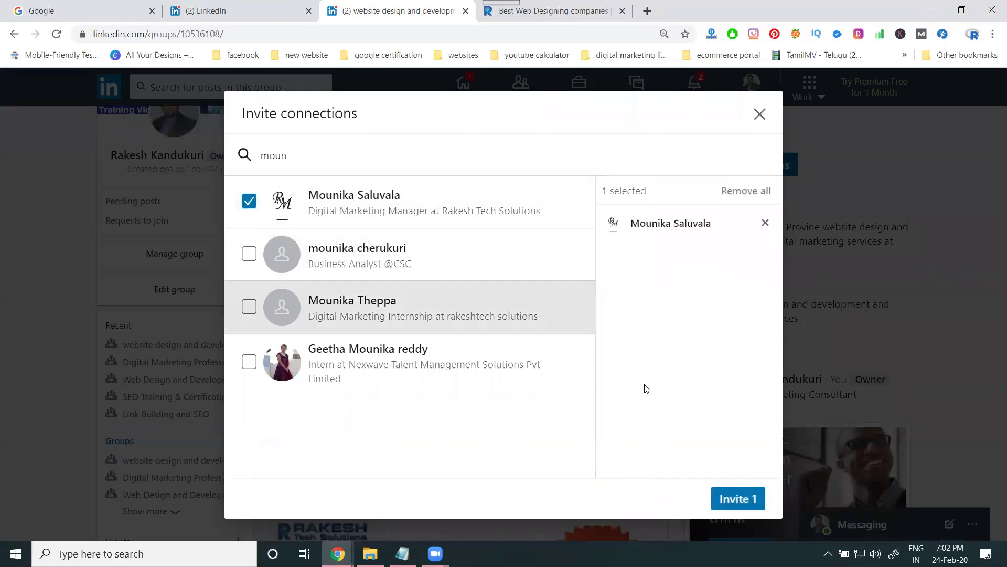
{"action": "left_click", "coordinate": [735, 500]}
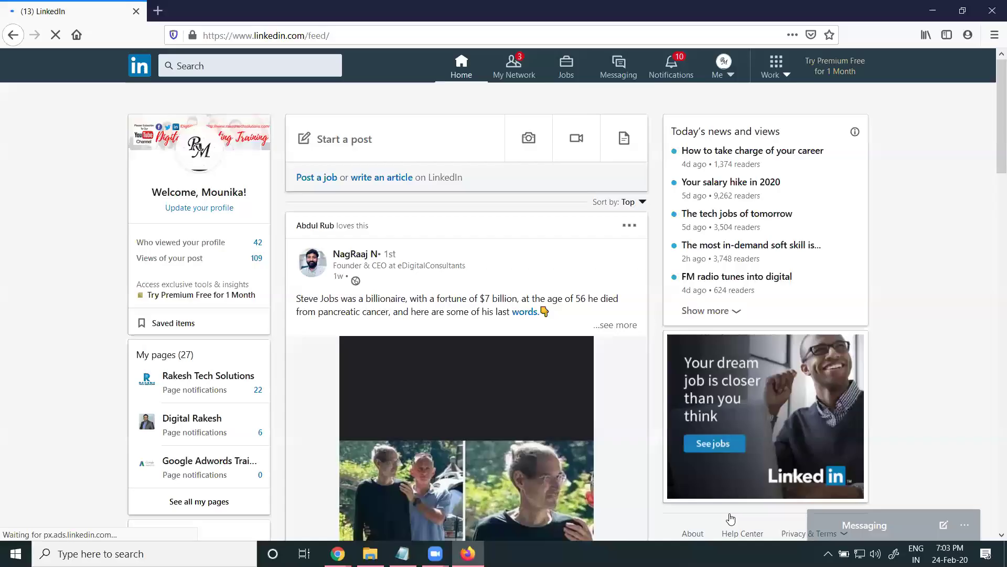
- Check the invited account's notifications, network invitations and a trending #seo post for the group invite, and return to the home feed
{"action": "left_click", "coordinate": [676, 76]}
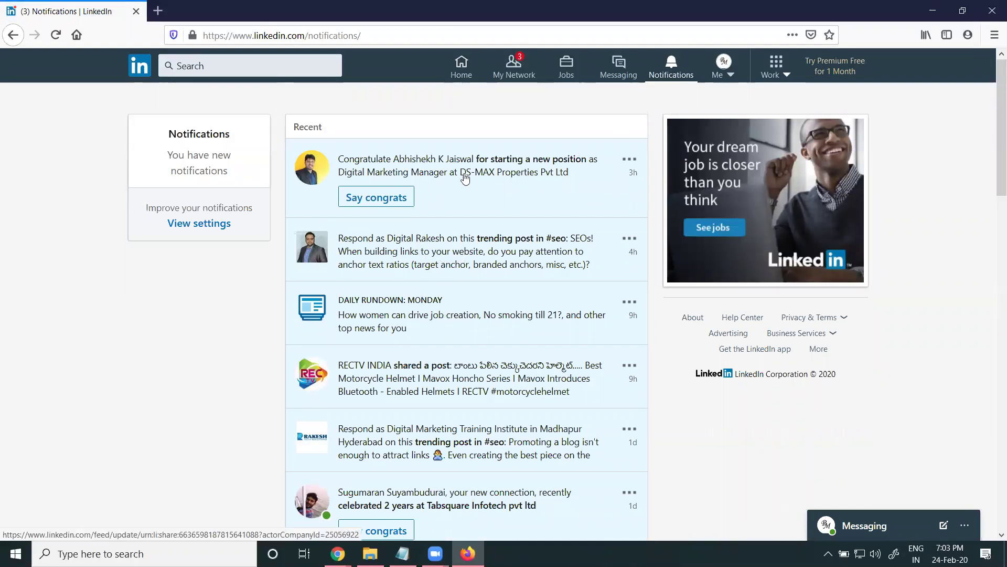
{"action": "left_click", "coordinate": [512, 72]}
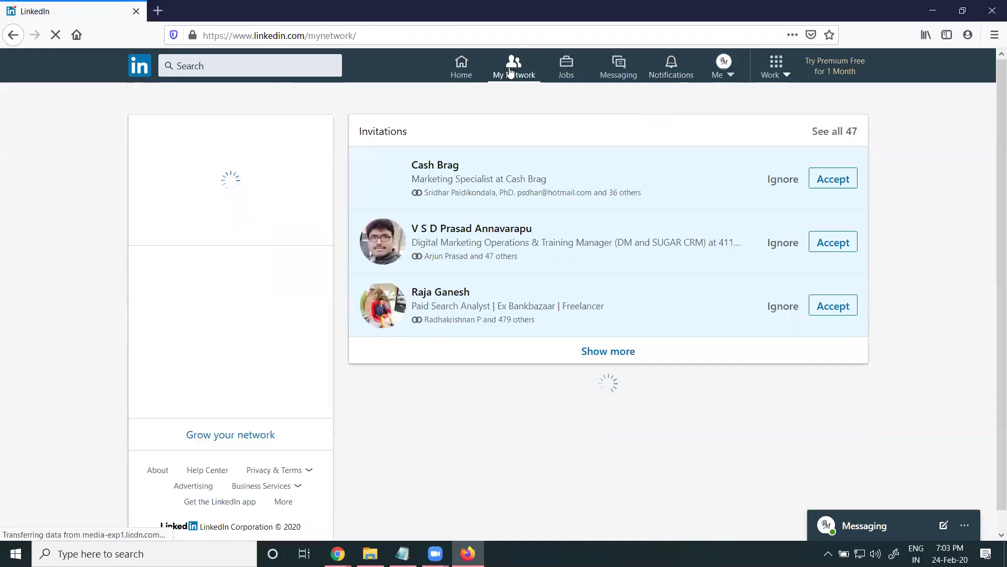
{"action": "left_click", "coordinate": [673, 68]}
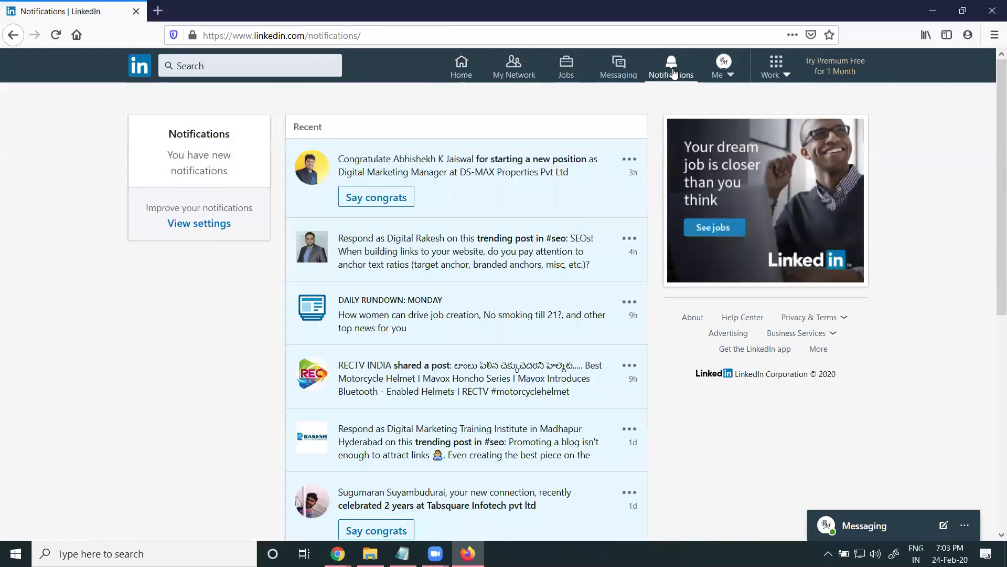
{"action": "left_click", "coordinate": [408, 258]}
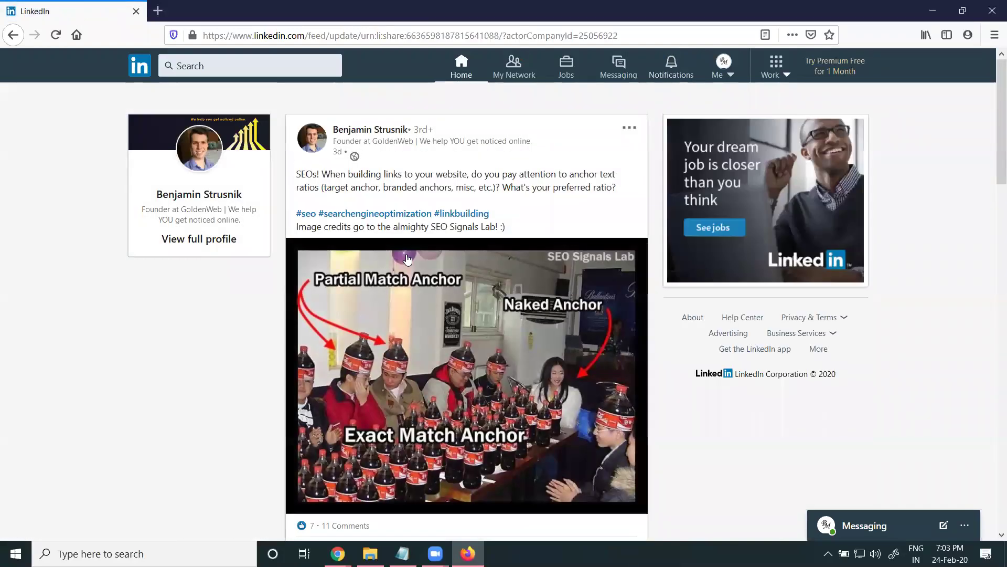
{"action": "left_click", "coordinate": [461, 67]}
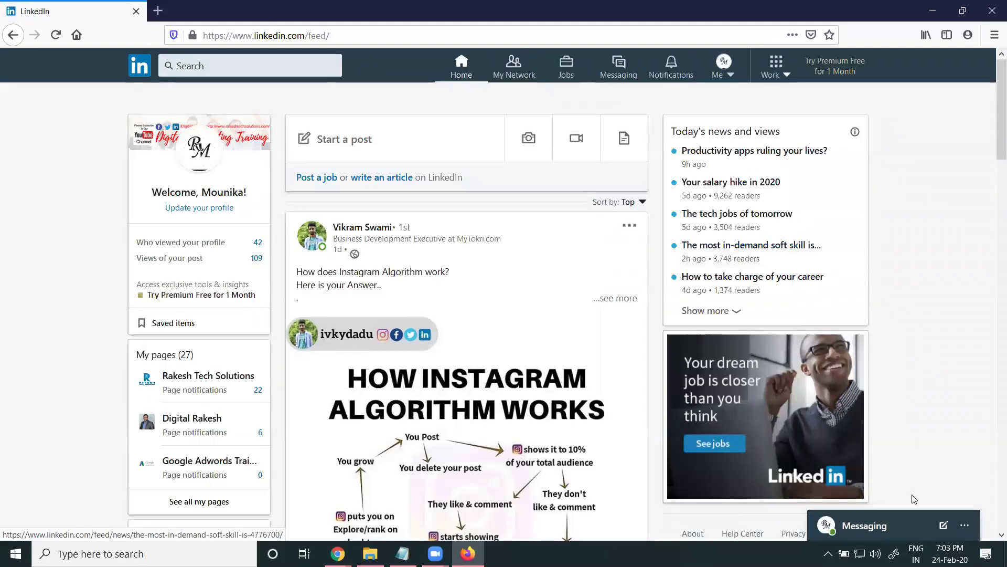
- Open the message conversation with the group owner and look through it for the group invitation
{"action": "left_click", "coordinate": [912, 514]}
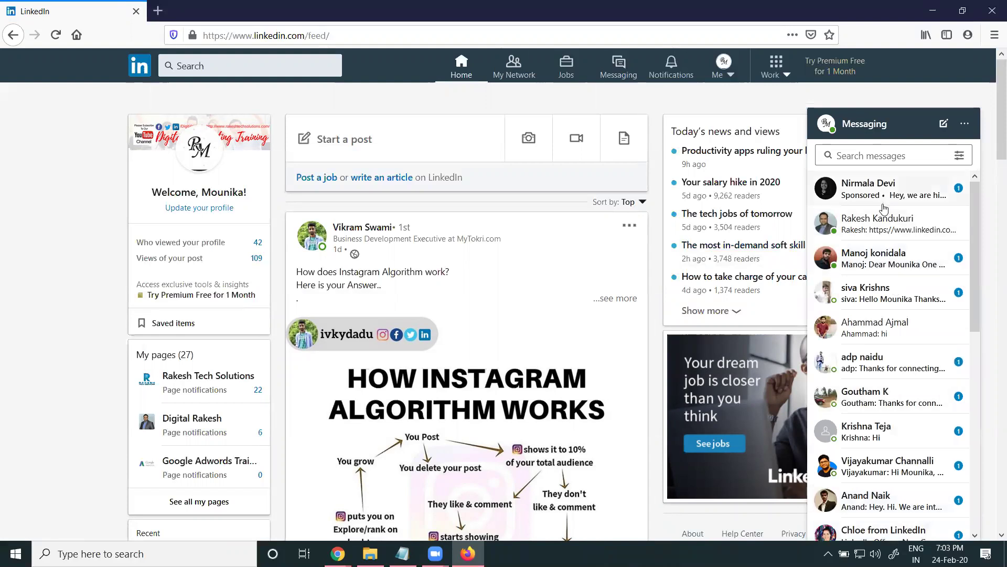
{"action": "left_click", "coordinate": [882, 220]}
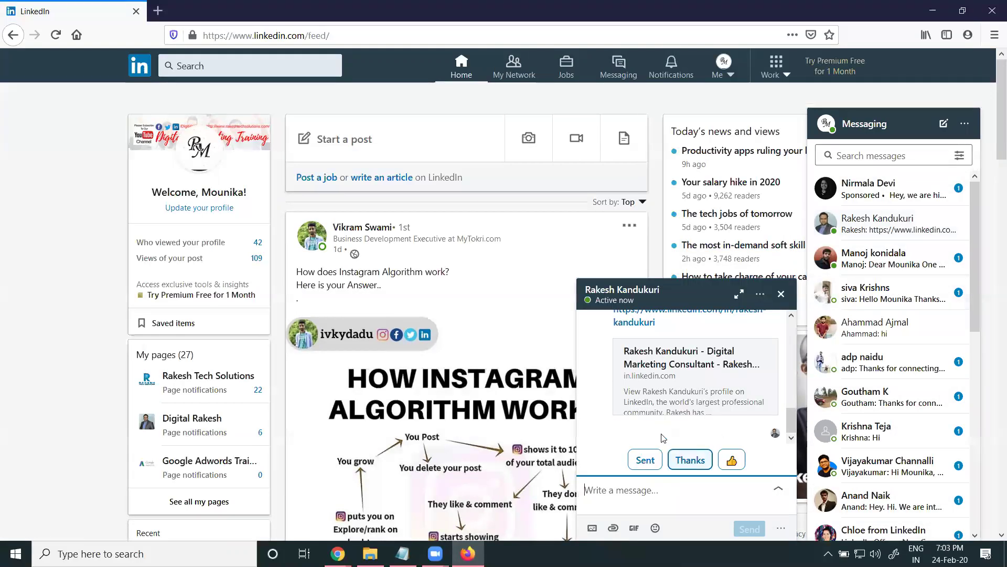
{"action": "scroll", "coordinate": [677, 354], "scroll_direction": "up", "scroll_amount": 1}
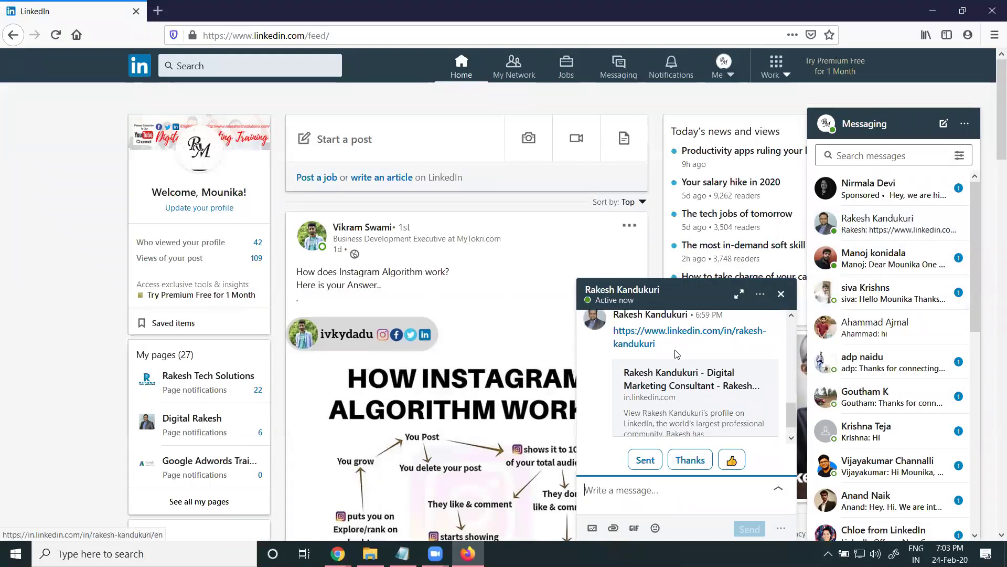
{"action": "scroll", "coordinate": [677, 354], "scroll_direction": "down", "scroll_amount": 3}
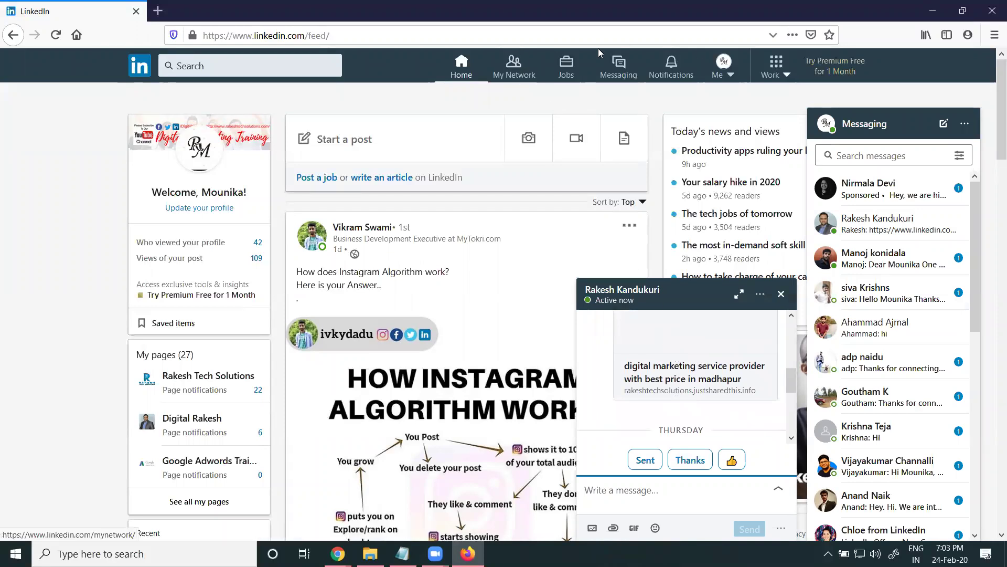
- Open the invited account's LinkedIn groups, check the requested groups with the chat windows closed, and return to the joined groups
{"action": "left_click", "coordinate": [724, 66]}
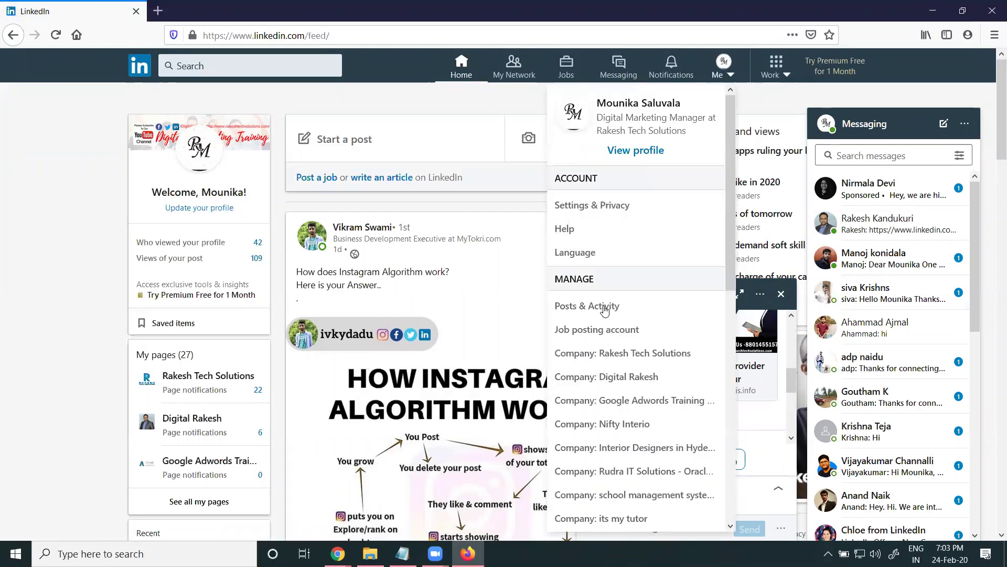
{"action": "left_click", "coordinate": [778, 71]}
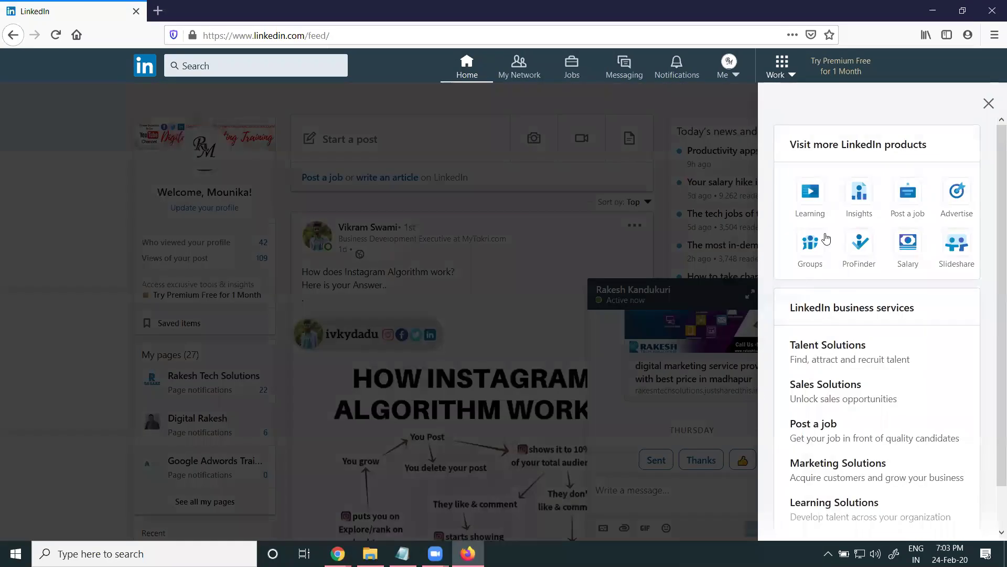
{"action": "left_click", "coordinate": [822, 256]}
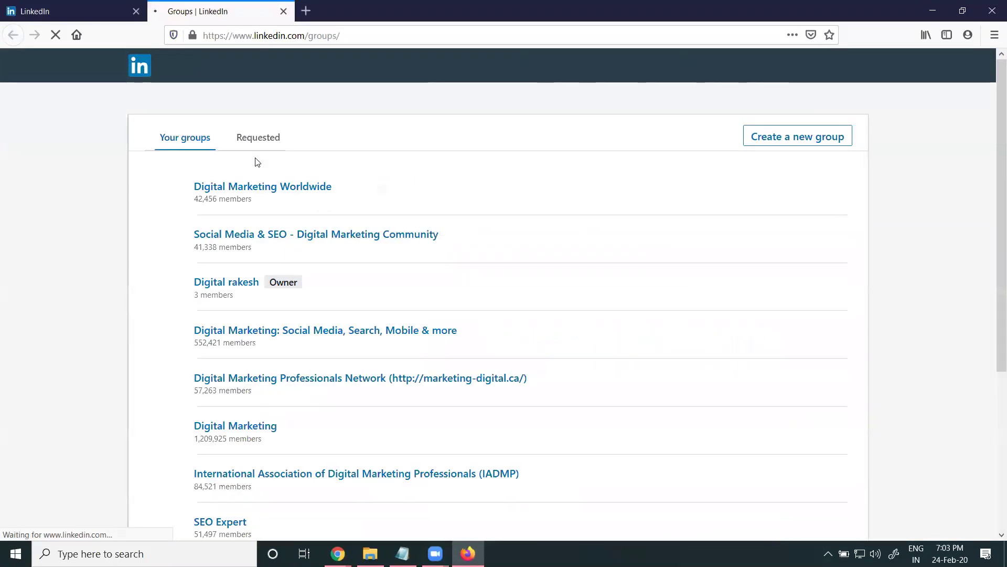
{"action": "left_click", "coordinate": [257, 140]}
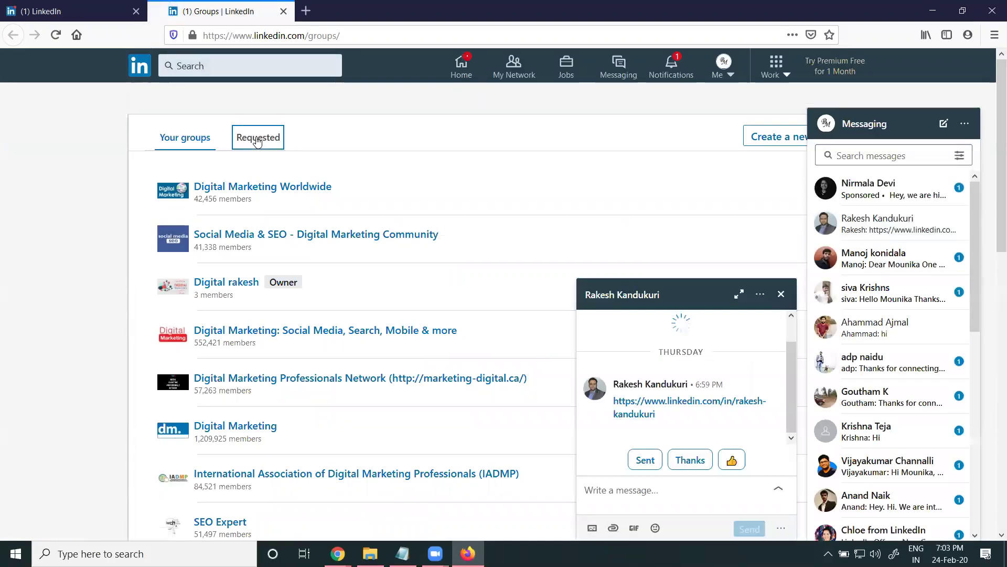
{"action": "left_click", "coordinate": [781, 294]}
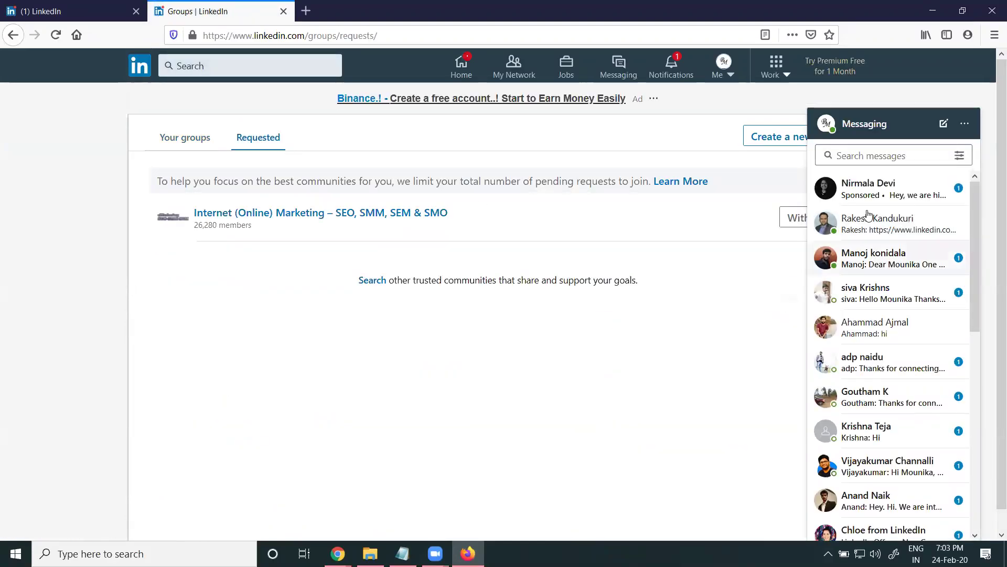
{"action": "left_click", "coordinate": [922, 126]}
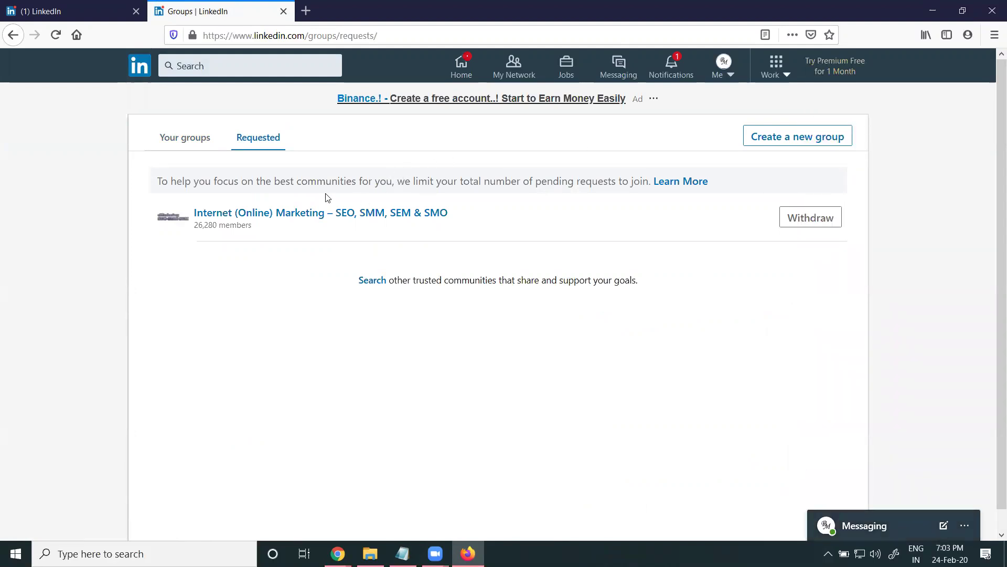
{"action": "left_click", "coordinate": [202, 142]}
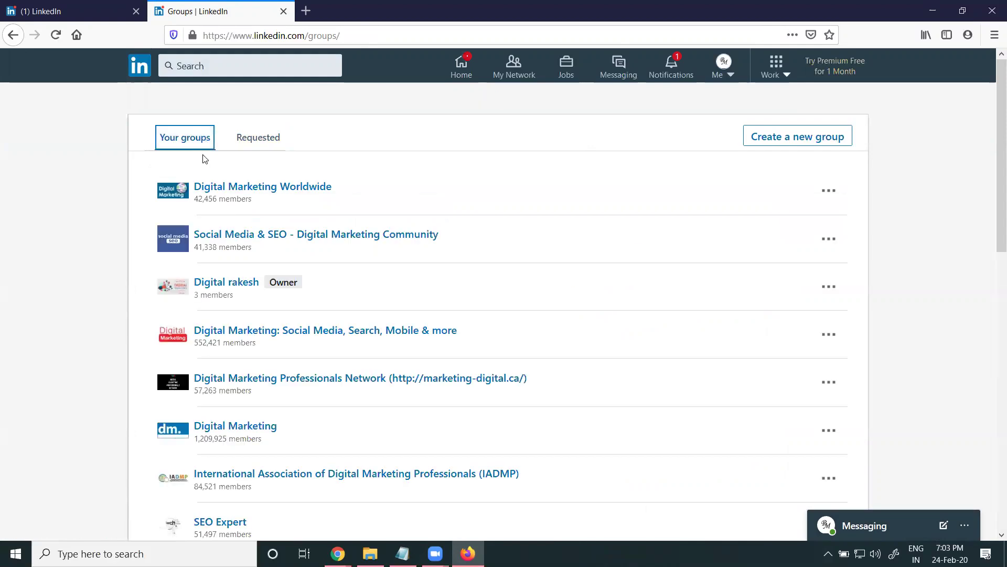
- Copy the website design group's address from Chrome and open it in a new Firefox tab as the invited account
{"action": "mouse_move", "coordinate": [338, 553]}
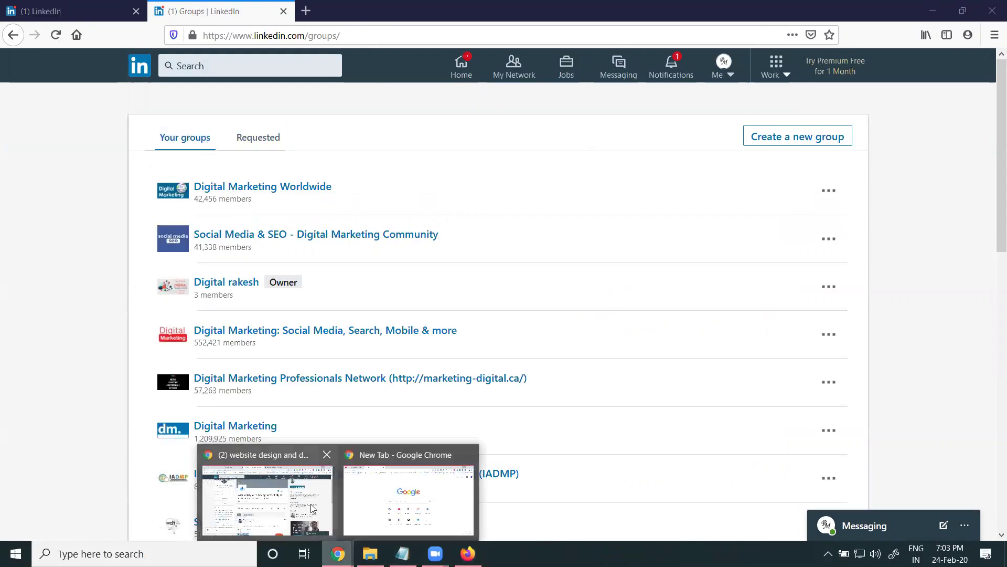
{"action": "left_click", "coordinate": [313, 508]}
{"action": "left_click", "coordinate": [257, 39]}
{"action": "key", "text": "ctrl+c"}
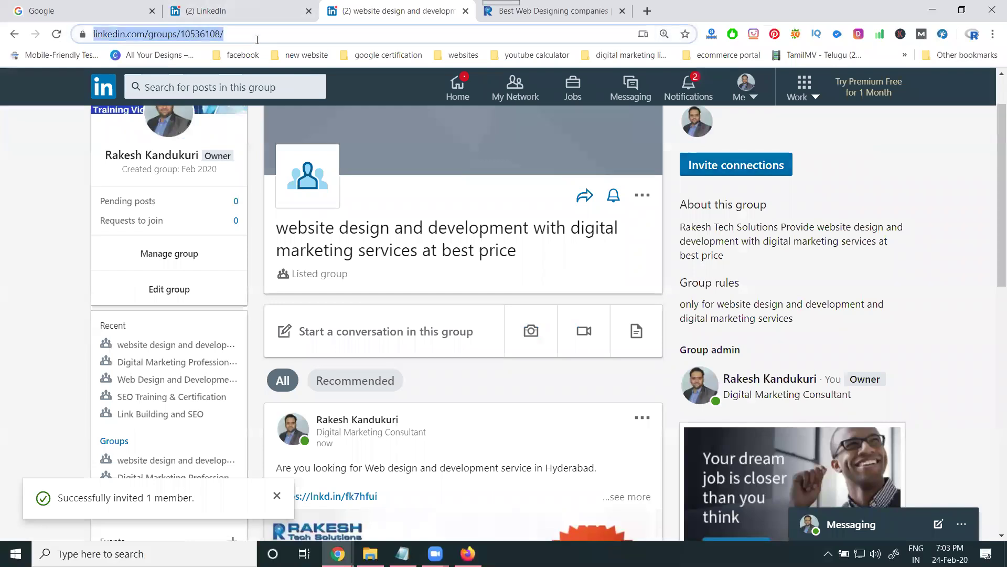
{"action": "key", "text": "alt+Tab"}
{"action": "left_click", "coordinate": [303, 11]}
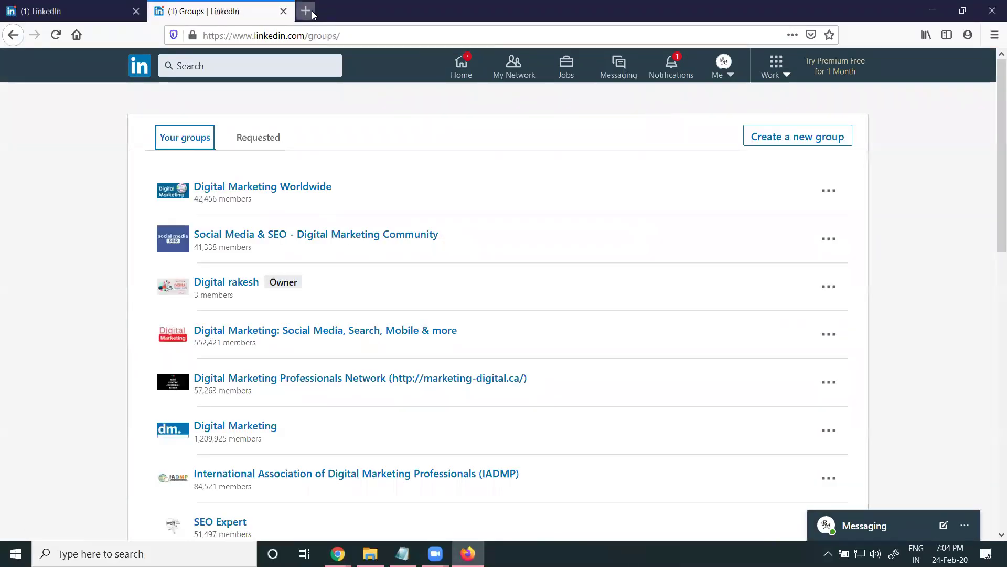
{"action": "key", "text": "ctrl+v"}
{"action": "key", "text": "Return"}
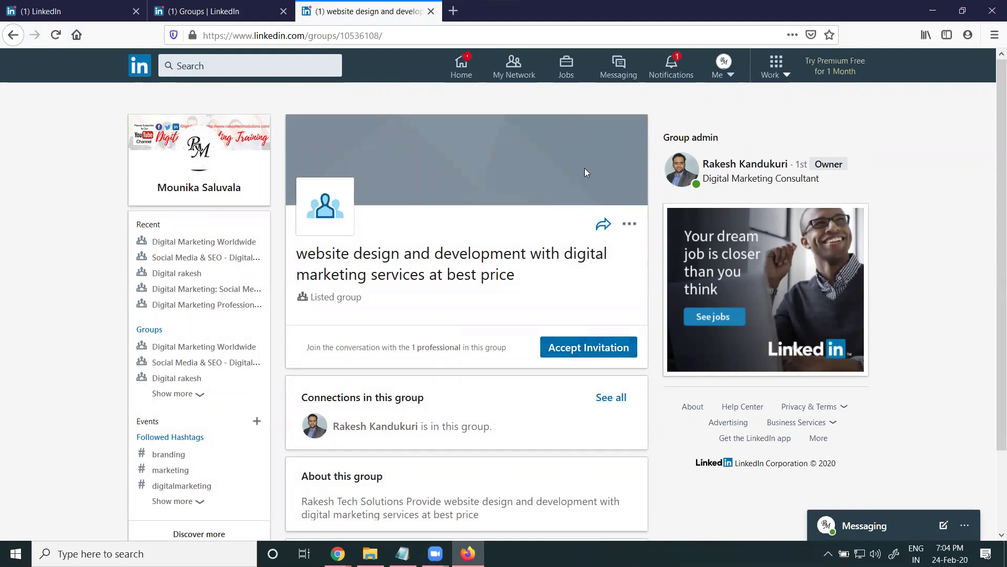
- Open the website design group's invitation from the notifications and accept it to join the group
{"action": "left_click", "coordinate": [676, 72]}
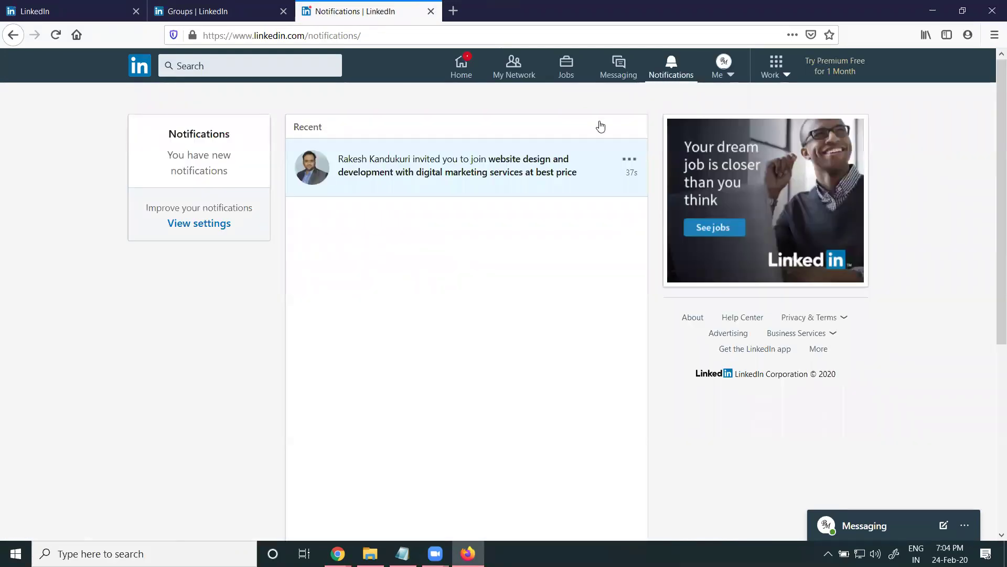
{"action": "left_click", "coordinate": [475, 175]}
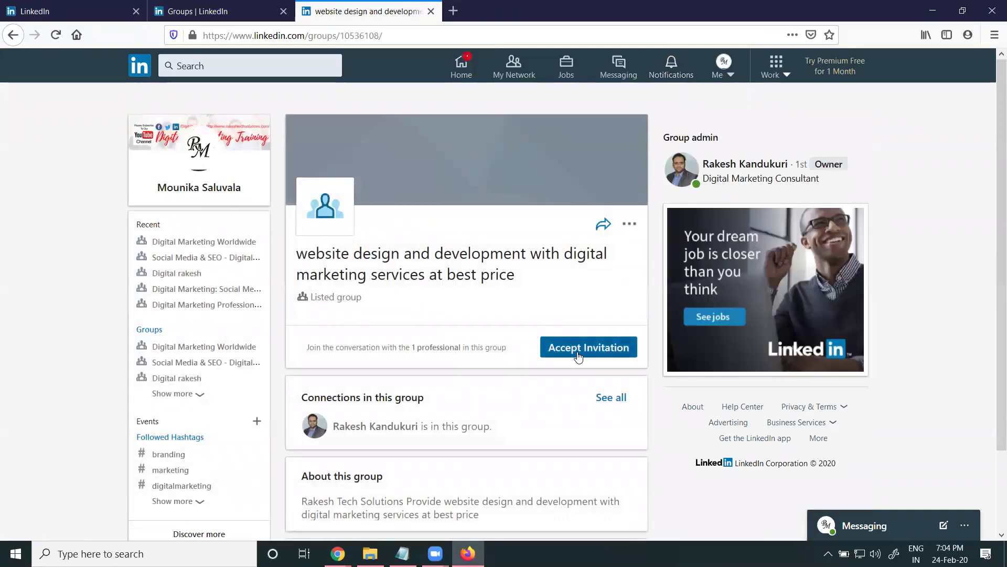
{"action": "left_click", "coordinate": [579, 356]}
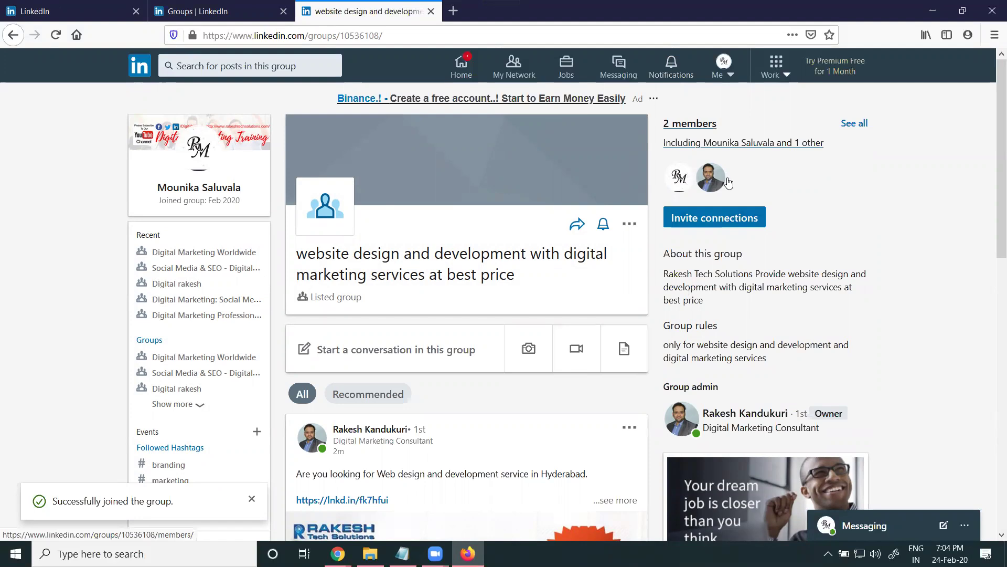
- Switch back to the owner's Chrome window, reload the group page and open the group's member list
{"action": "mouse_move", "coordinate": [338, 553]}
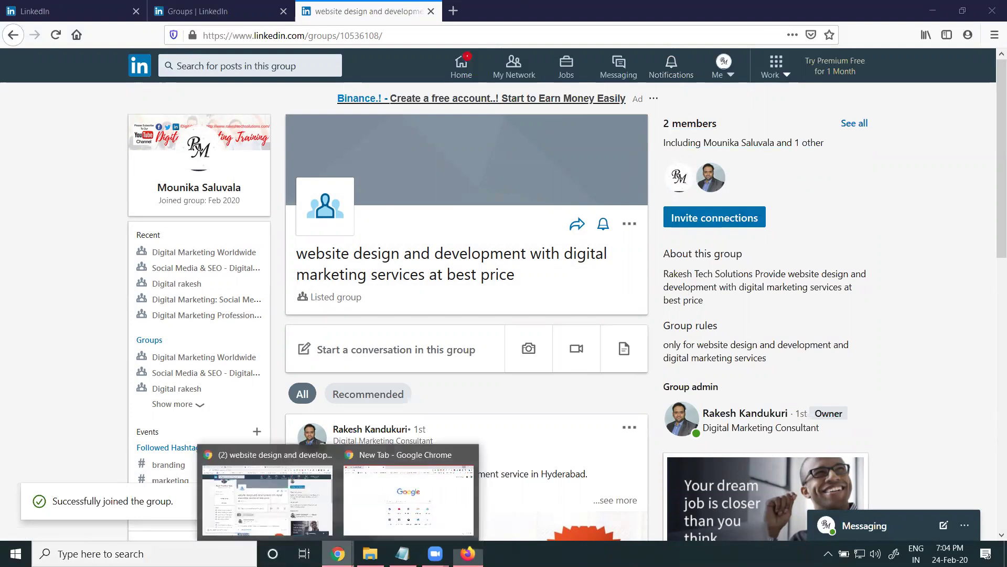
{"action": "left_click", "coordinate": [315, 509]}
{"action": "scroll", "coordinate": [845, 295], "scroll_direction": "up", "scroll_amount": 1}
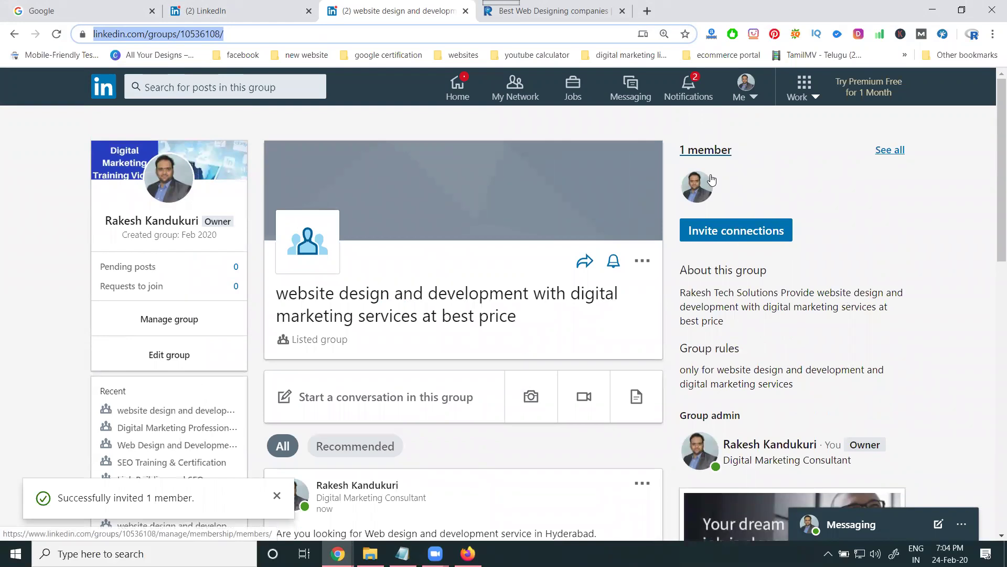
{"action": "left_click", "coordinate": [57, 34]}
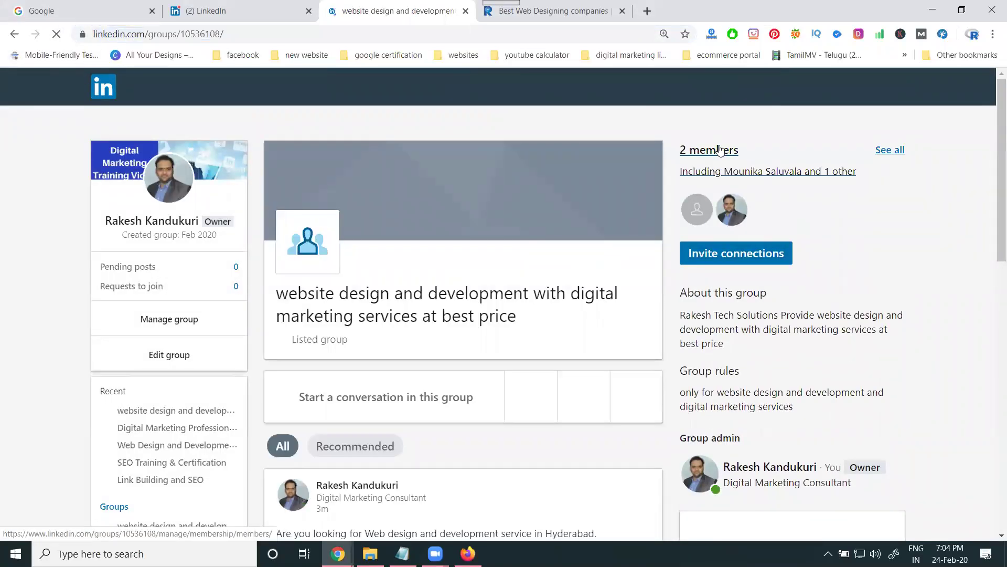
{"action": "left_click", "coordinate": [720, 150]}
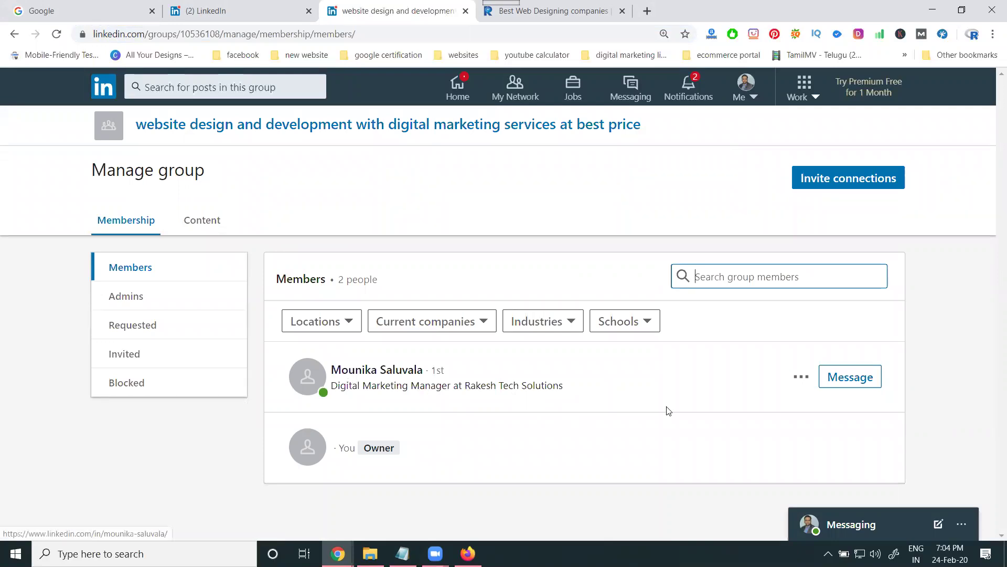
- Make the newly joined Digital Marketing Manager at Rakesh Tech Solutions a manager of the group
{"action": "left_click", "coordinate": [801, 377]}
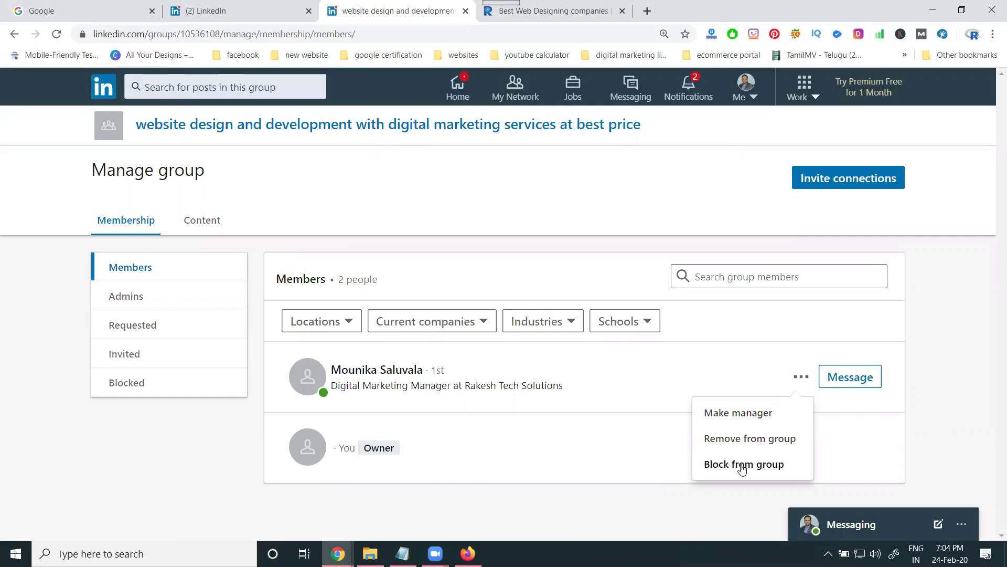
{"action": "left_click", "coordinate": [741, 412]}
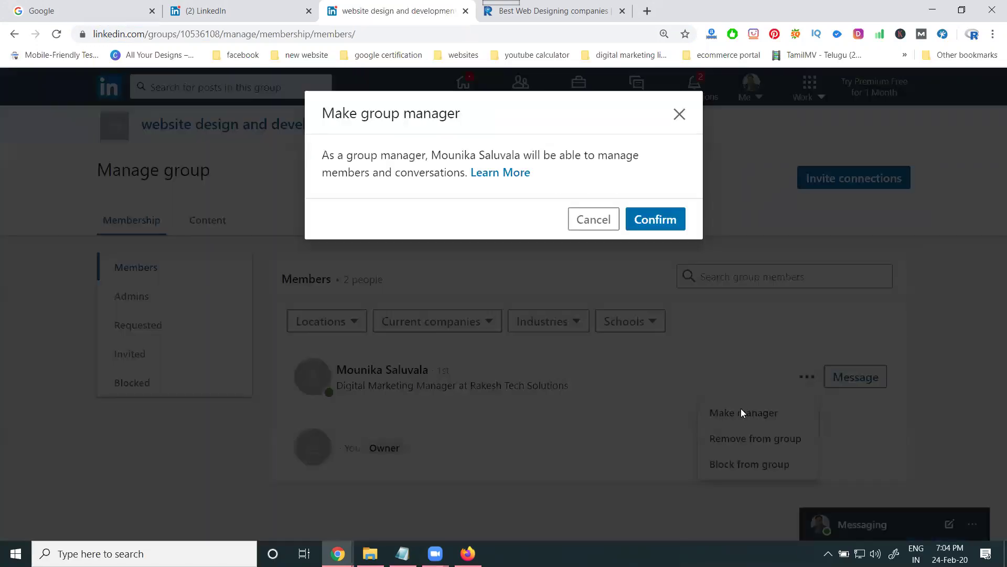
{"action": "left_click", "coordinate": [648, 232]}
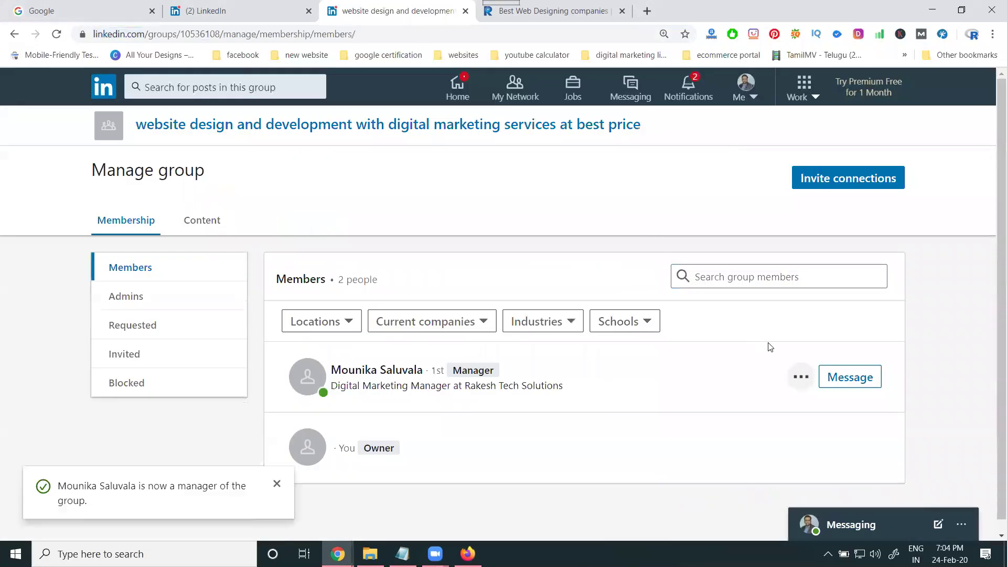
- View the management options available for the new group manager and return to the group's main page
{"action": "left_click", "coordinate": [801, 366]}
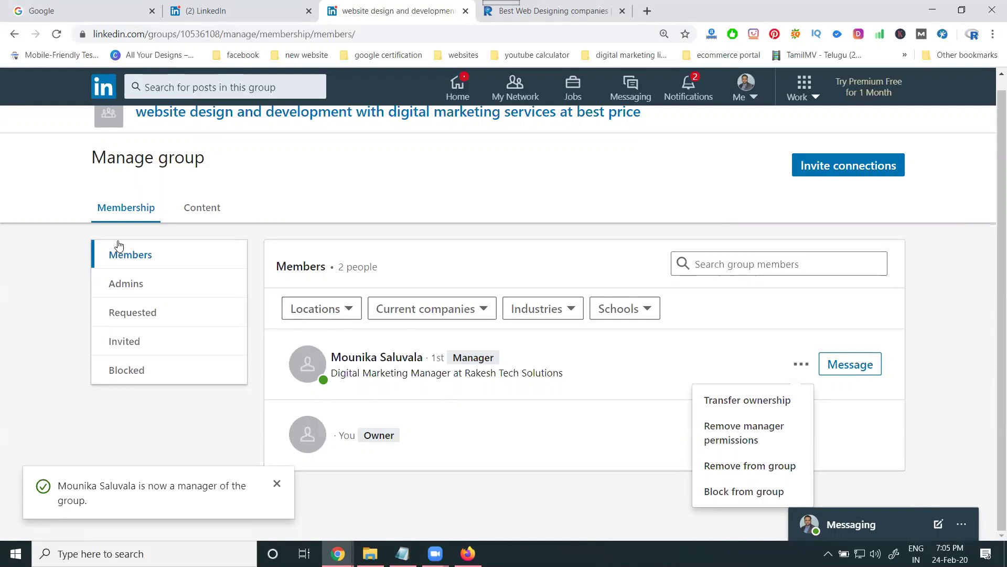
{"action": "scroll", "coordinate": [117, 250], "scroll_direction": "up", "scroll_amount": 1}
{"action": "left_click", "coordinate": [211, 132]}
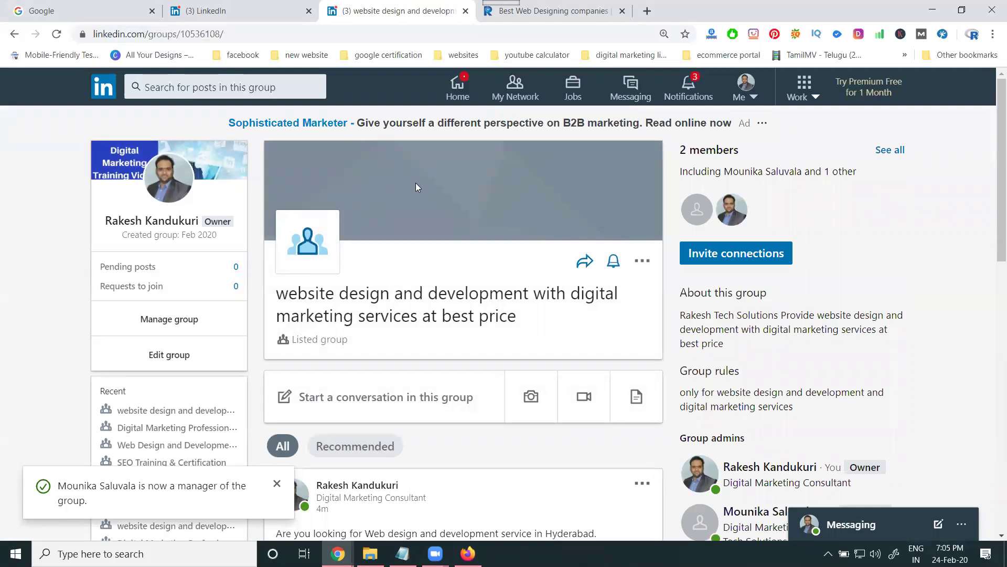
- Open the group for editing and add the Rakesh Tech Services logo from the d folder on drive E as its logo
{"action": "left_click", "coordinate": [175, 359]}
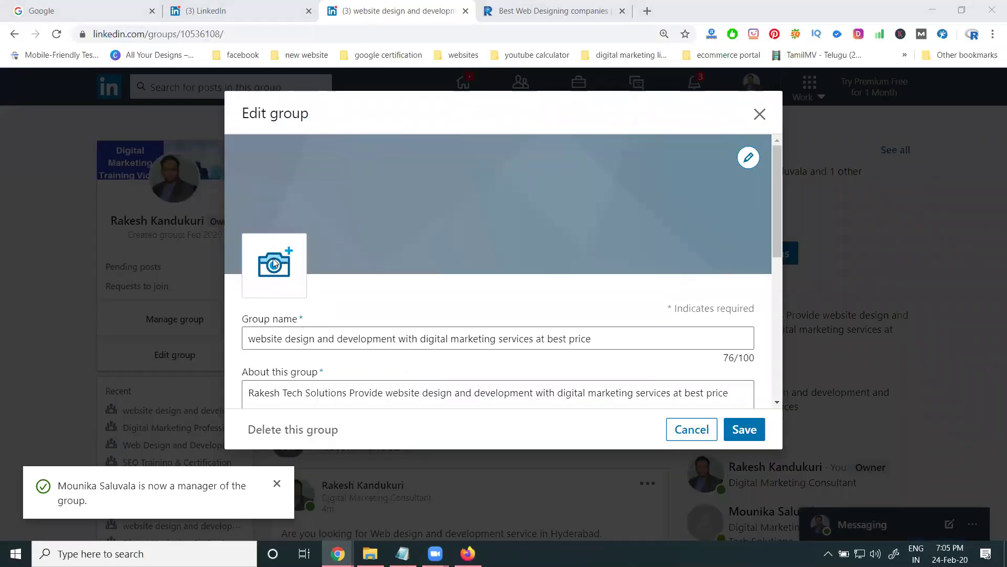
{"action": "left_click", "coordinate": [273, 258]}
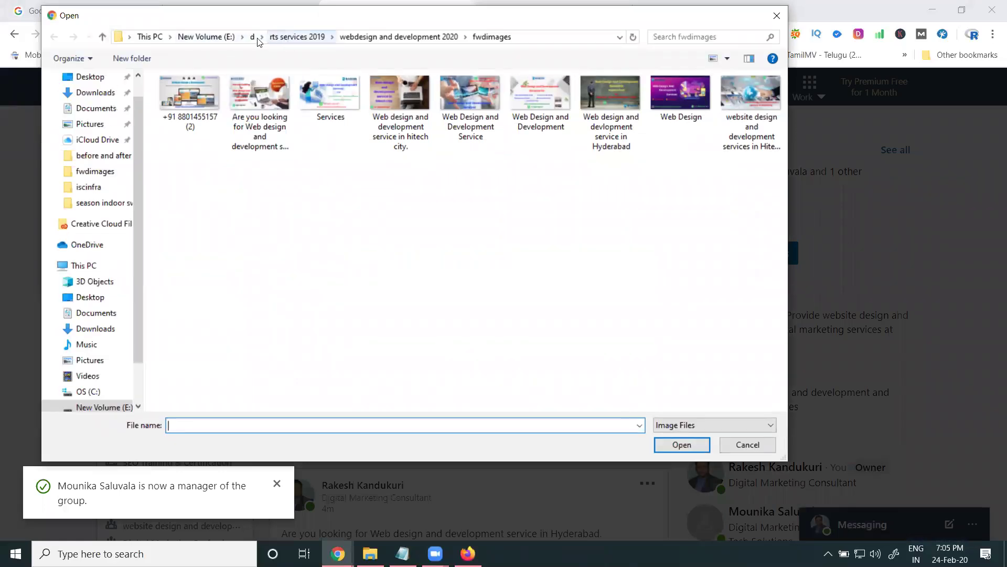
{"action": "left_click", "coordinate": [257, 38]}
{"action": "double_click", "coordinate": [426, 297]}
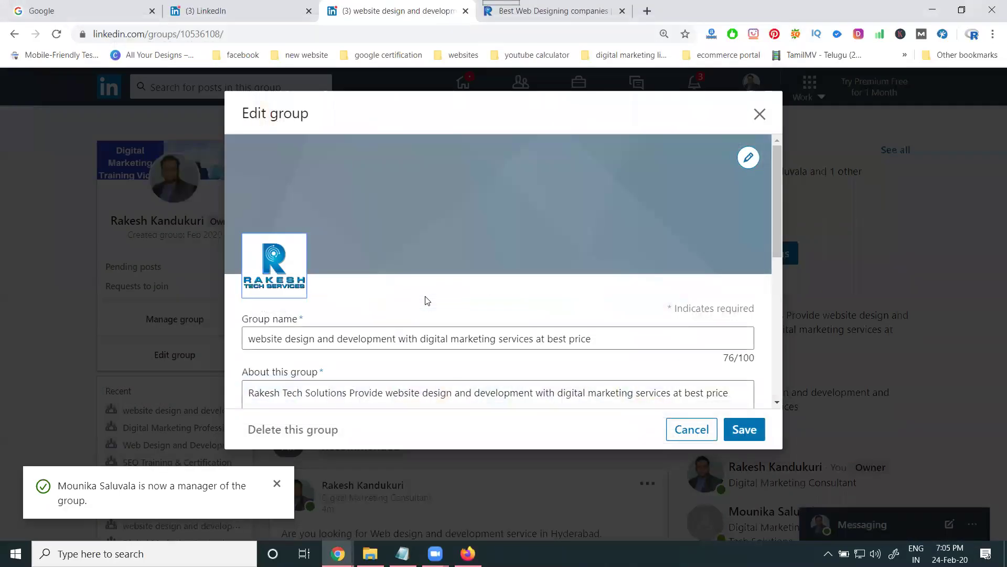
- Upload the Rakesh Tech Solutions (1) image as the group's cover photo, reposition it in the crop frame and apply it
{"action": "left_click", "coordinate": [748, 157]}
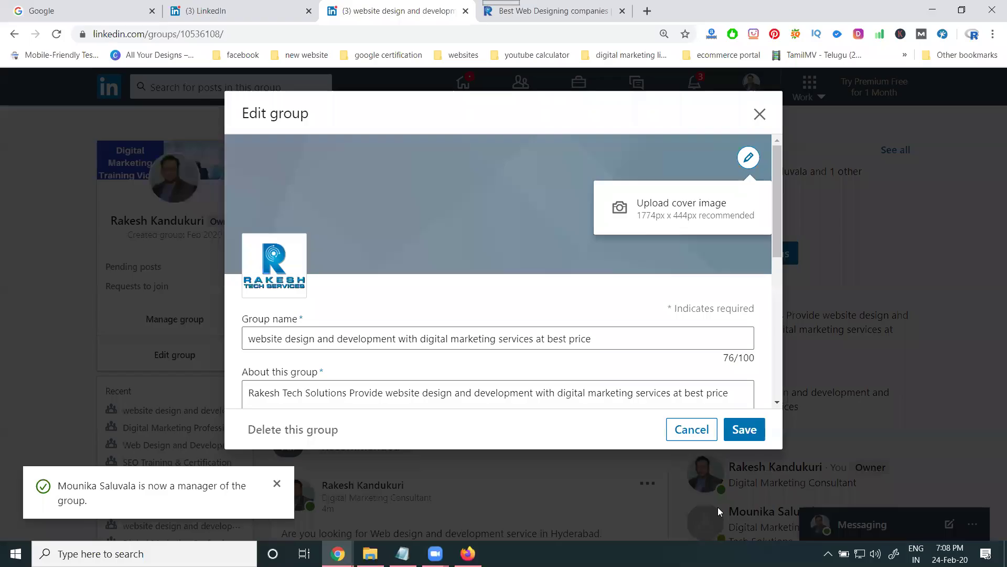
{"action": "left_click", "coordinate": [707, 199]}
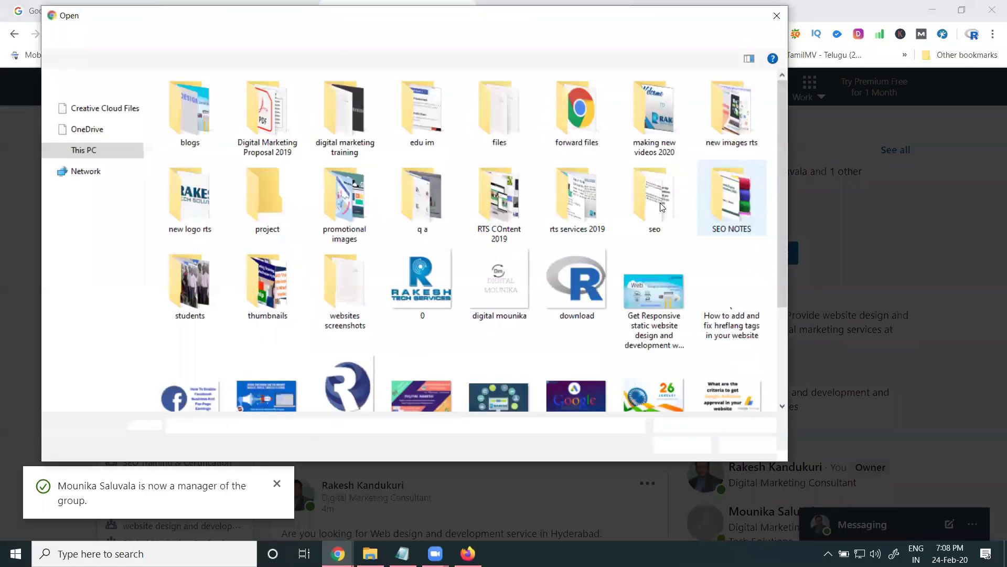
{"action": "scroll", "coordinate": [471, 253], "scroll_direction": "down", "scroll_amount": 2}
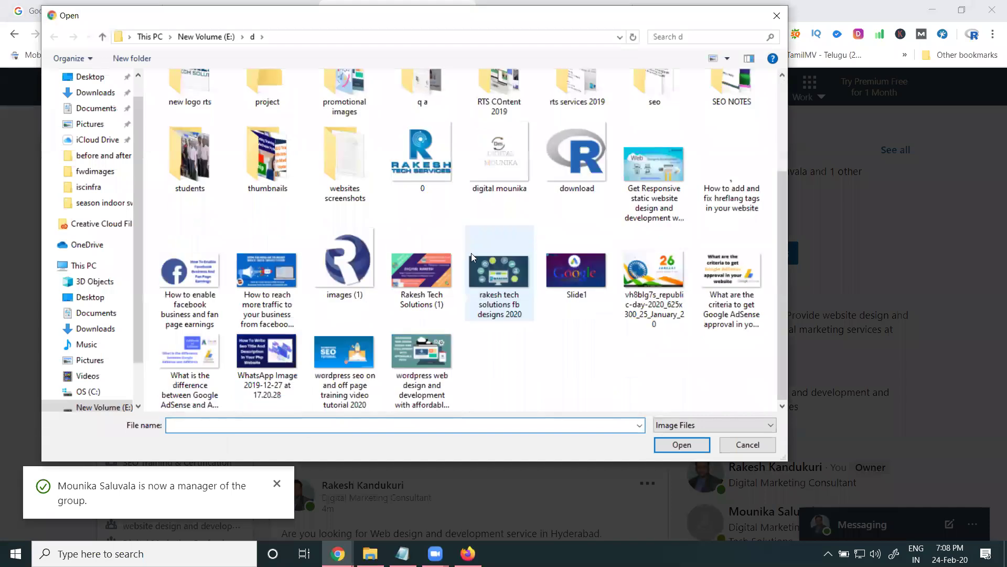
{"action": "double_click", "coordinate": [397, 269]}
{"action": "left_click_drag", "start_coordinate": [493, 256], "coordinate": [497, 246]}
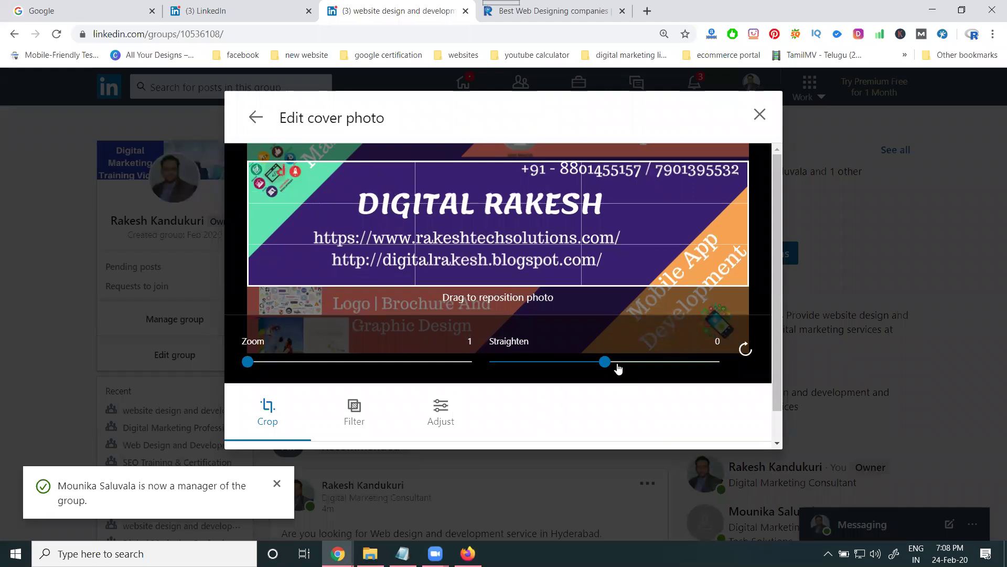
{"action": "scroll", "coordinate": [749, 398], "scroll_direction": "down", "scroll_amount": 1}
{"action": "left_click", "coordinate": [737, 430]}
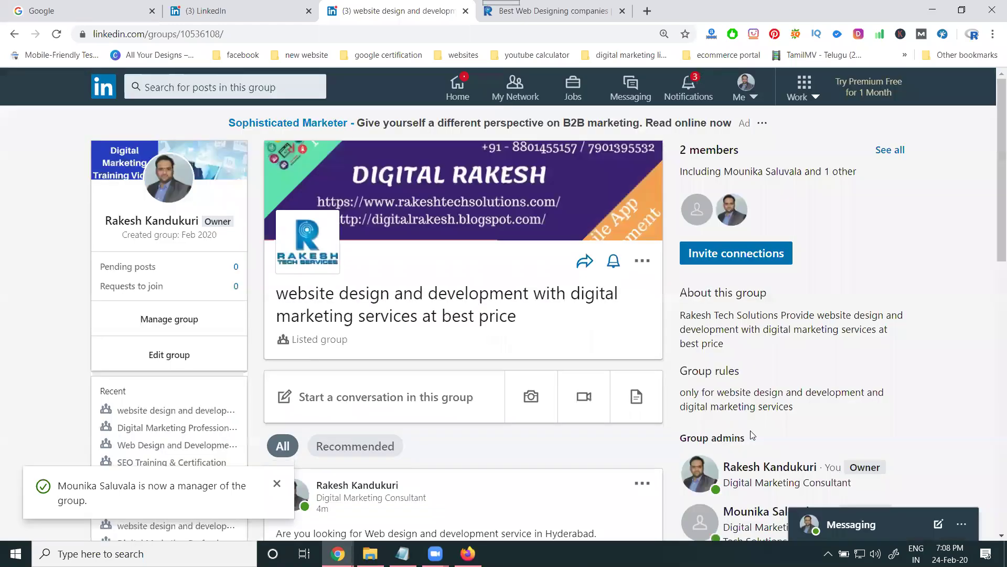
- Reload the group page, review the discoverability and permission settings in the group's edit form, and close the form without saving
{"action": "scroll", "coordinate": [189, 195], "scroll_direction": "down", "scroll_amount": 3}
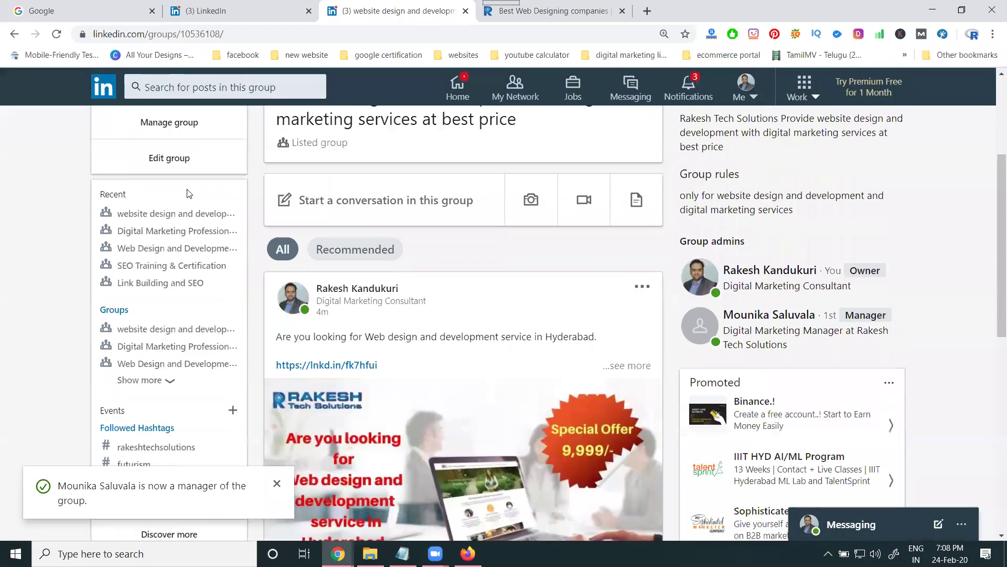
{"action": "left_click", "coordinate": [57, 35]}
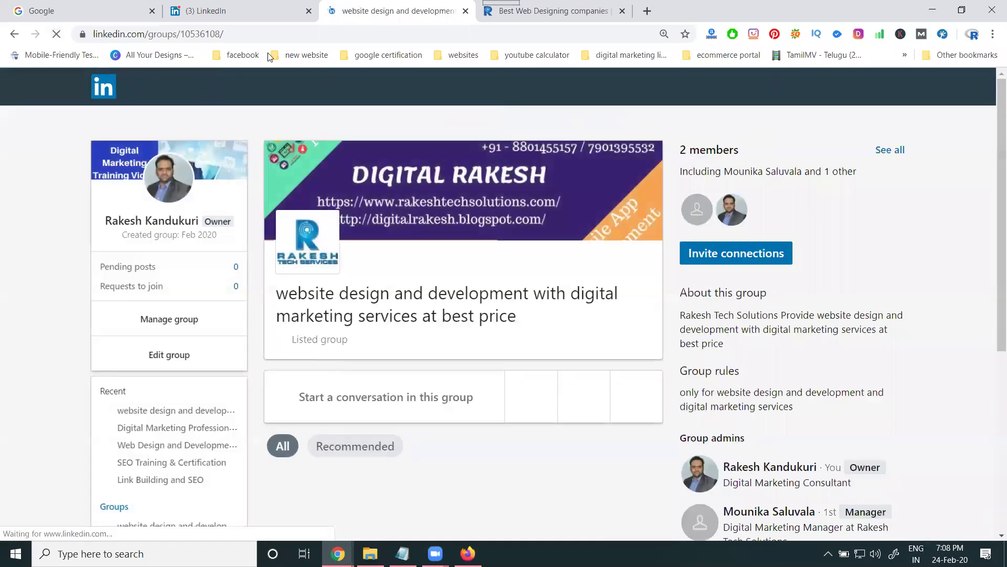
{"action": "left_click", "coordinate": [284, 38]}
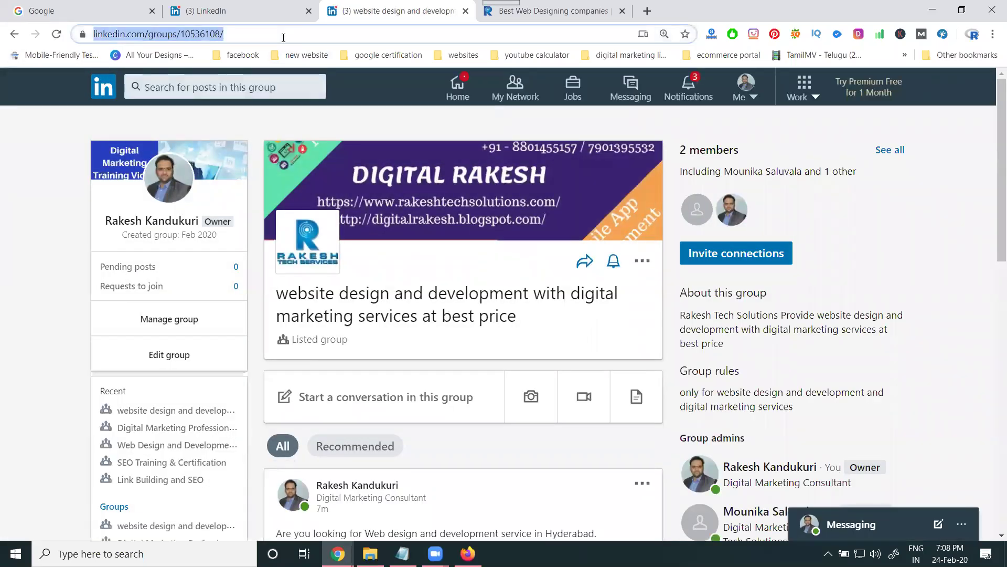
{"action": "left_click", "coordinate": [155, 355]}
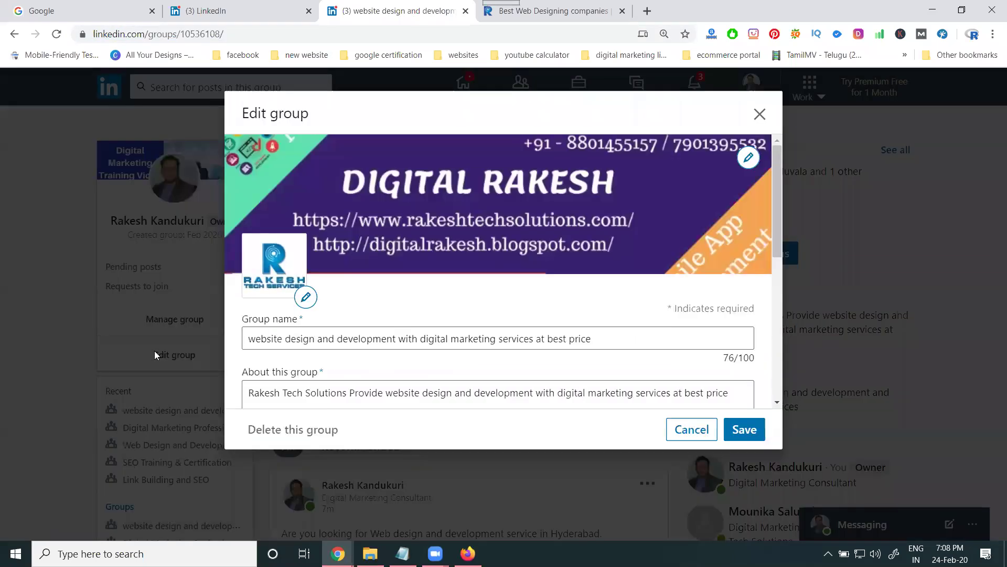
{"action": "scroll", "coordinate": [373, 211], "scroll_direction": "down", "scroll_amount": 6}
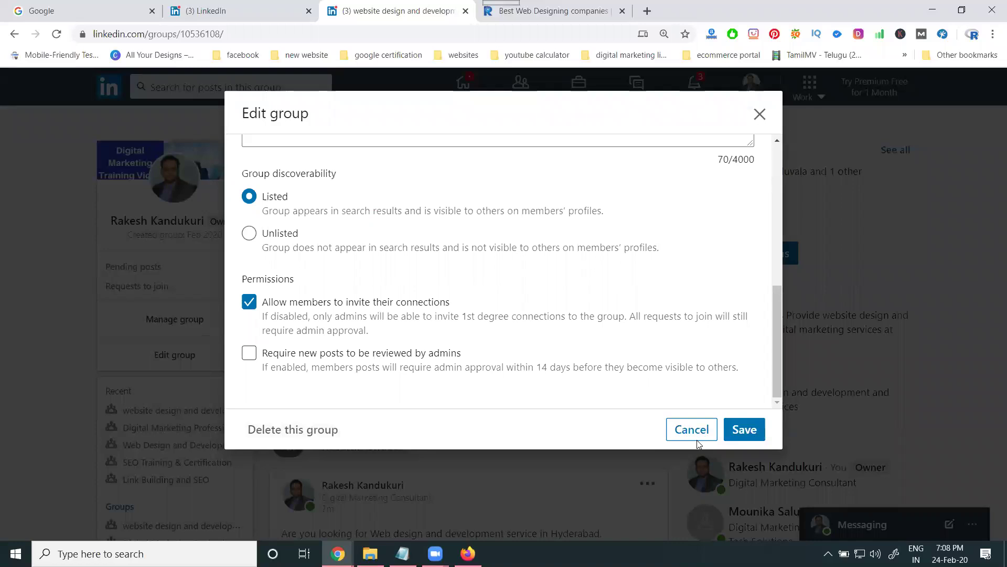
{"action": "left_click", "coordinate": [688, 429]}
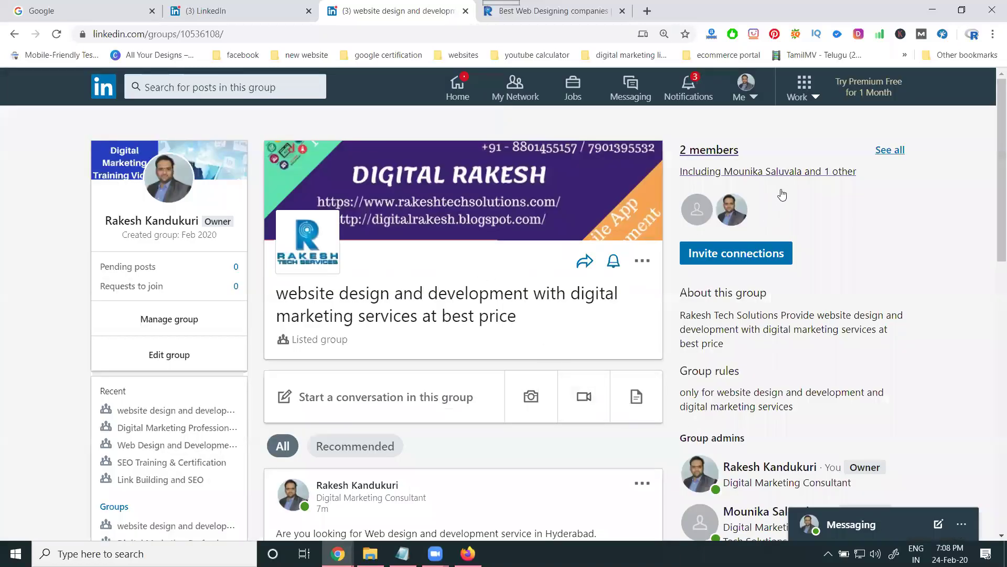
- Look over the group page and open its management area to view the members, requested and invited lists
{"action": "scroll", "coordinate": [771, 268], "scroll_direction": "down", "scroll_amount": 3}
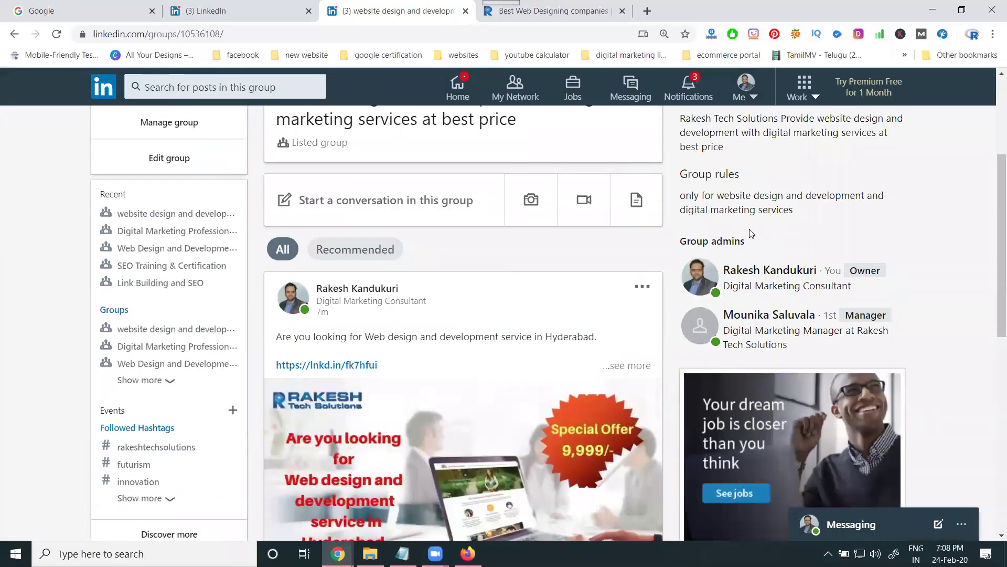
{"action": "scroll", "coordinate": [751, 278], "scroll_direction": "up", "scroll_amount": 3}
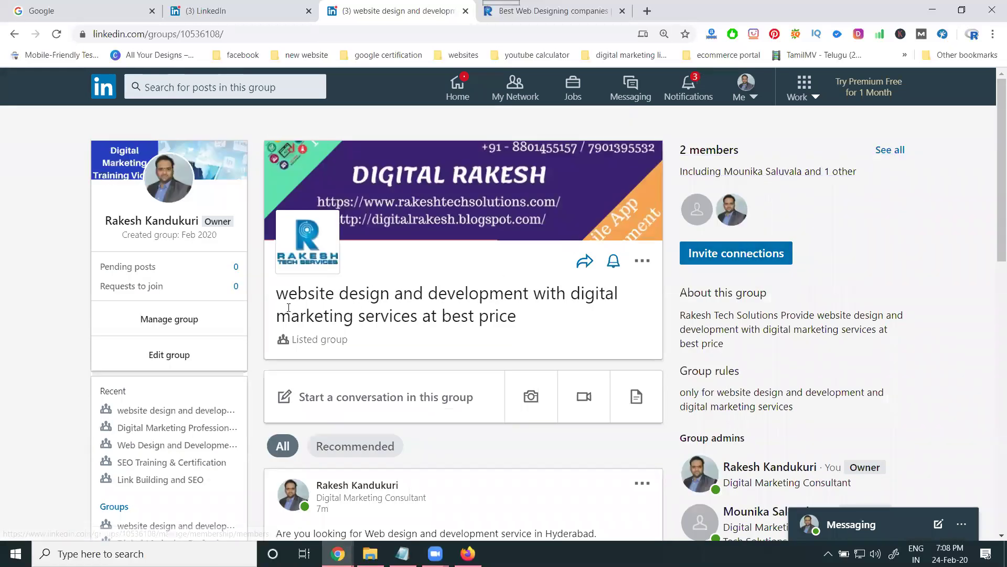
{"action": "scroll", "coordinate": [168, 267], "scroll_direction": "down", "scroll_amount": 3}
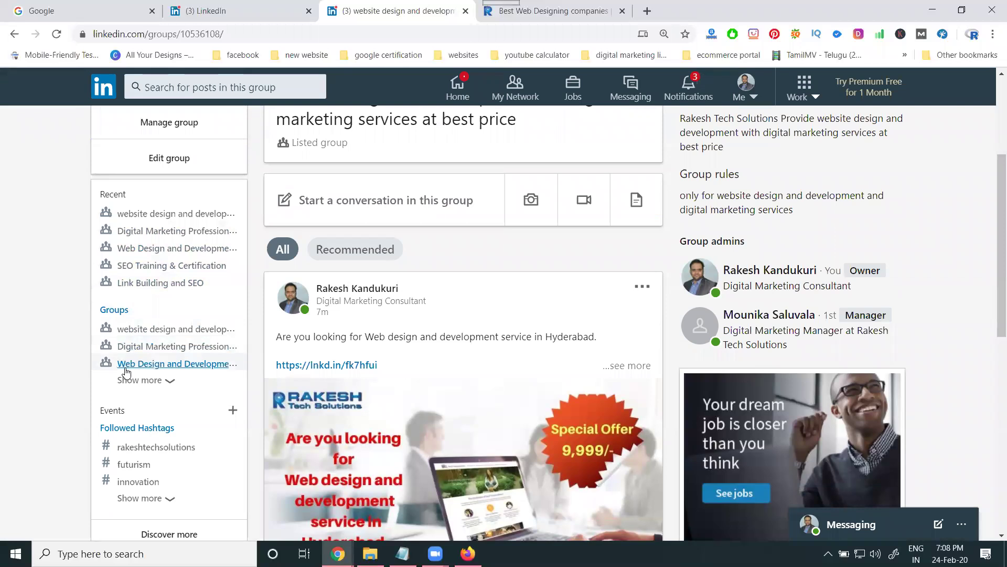
{"action": "scroll", "coordinate": [139, 467], "scroll_direction": "down", "scroll_amount": 1}
{"action": "scroll", "coordinate": [140, 467], "scroll_direction": "down", "scroll_amount": 3}
{"action": "scroll", "coordinate": [197, 295], "scroll_direction": "up", "scroll_amount": 6}
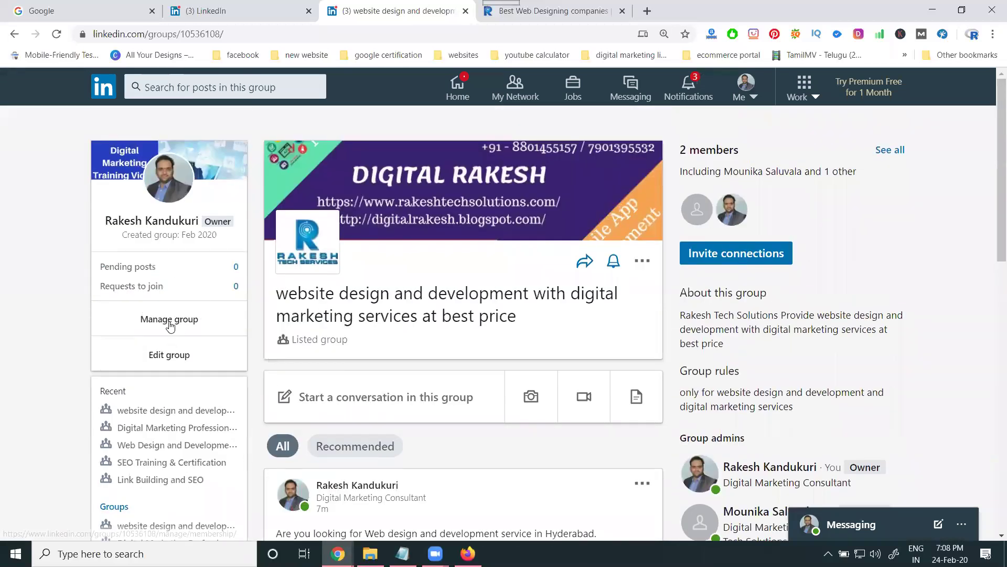
{"action": "left_click", "coordinate": [170, 325]}
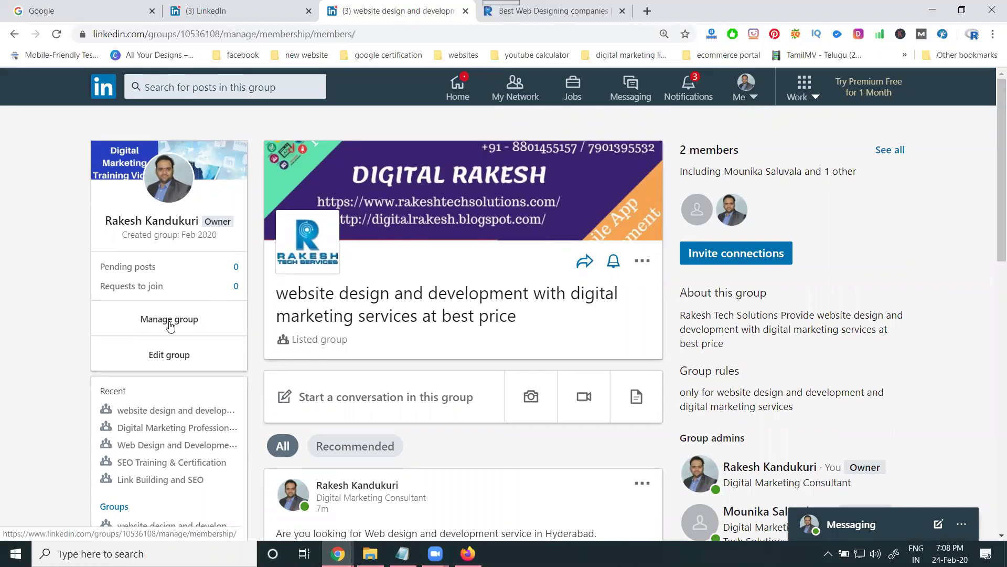
{"action": "left_click", "coordinate": [137, 305]}
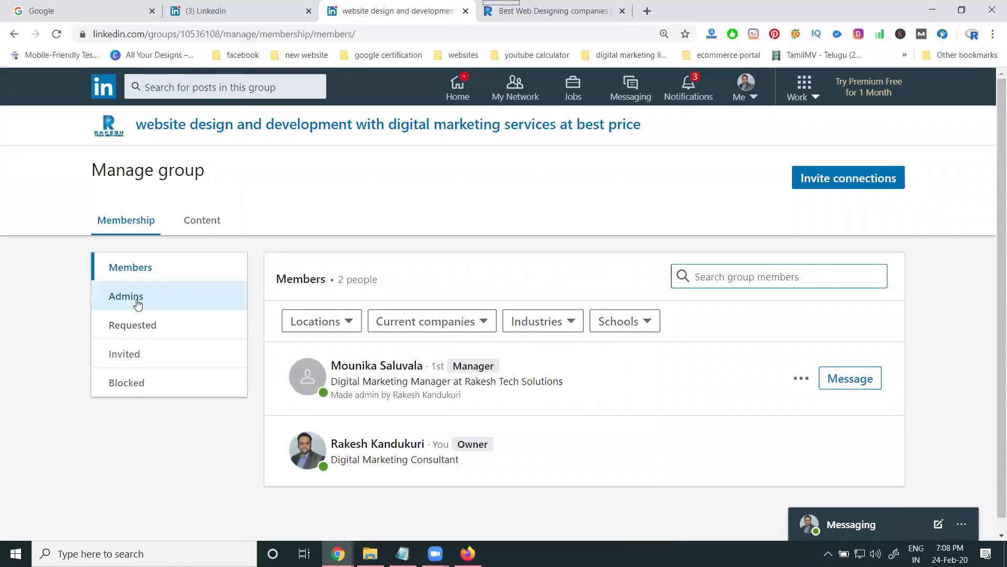
{"action": "left_click", "coordinate": [135, 331]}
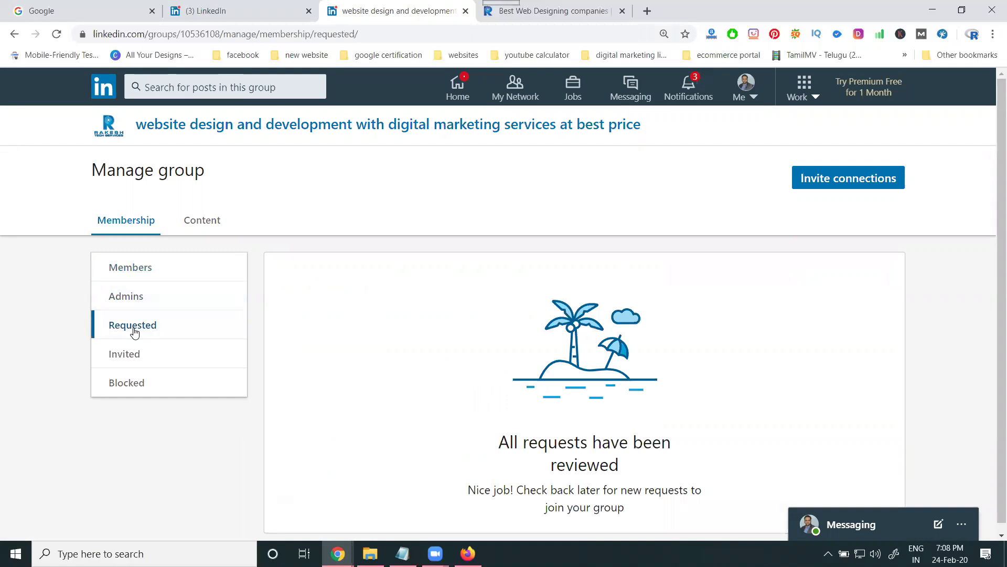
{"action": "left_click", "coordinate": [135, 362]}
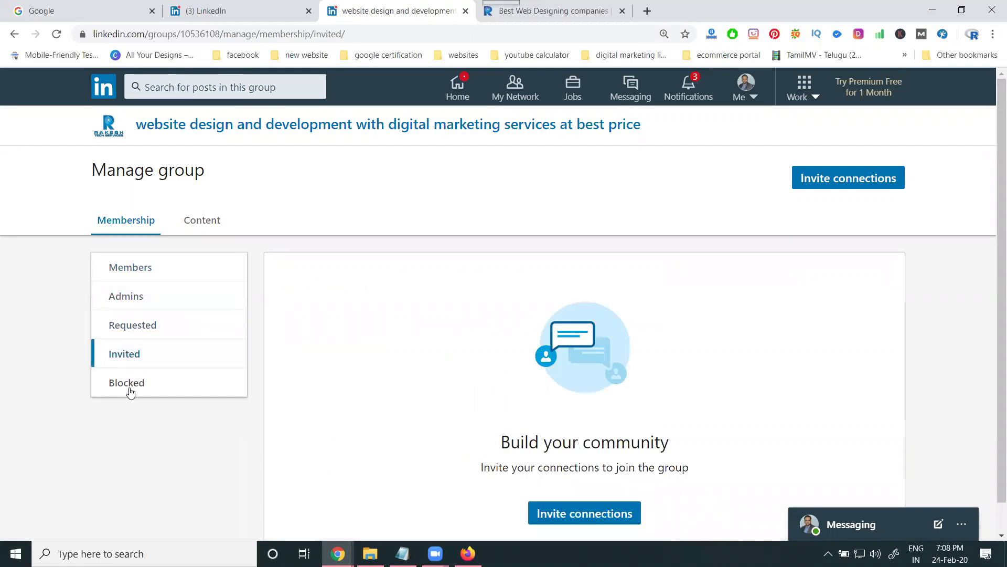
- Invite the first four listed connections to join the group
{"action": "left_click", "coordinate": [552, 518]}
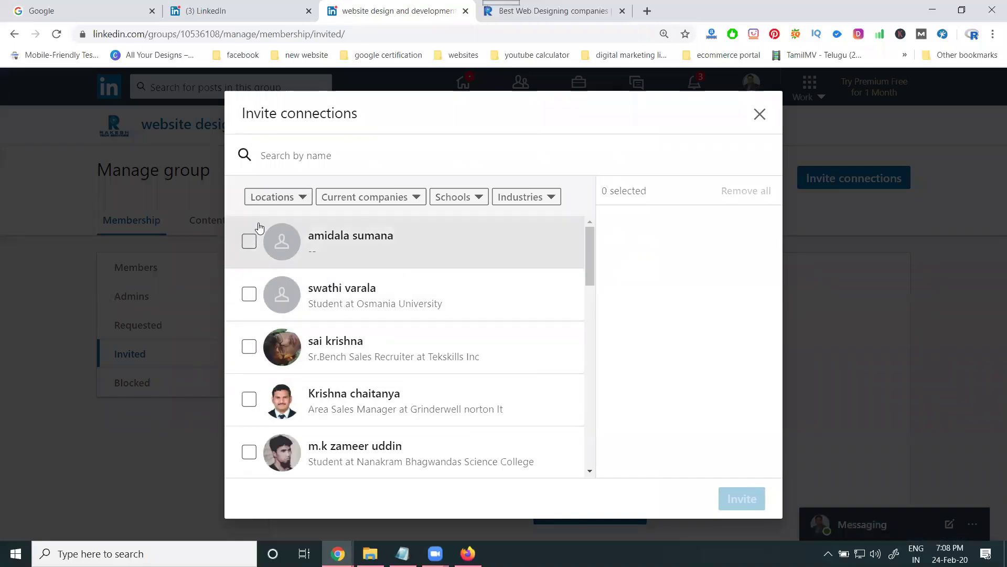
{"action": "left_click", "coordinate": [250, 241]}
{"action": "left_click", "coordinate": [249, 295]}
{"action": "left_click", "coordinate": [250, 347]}
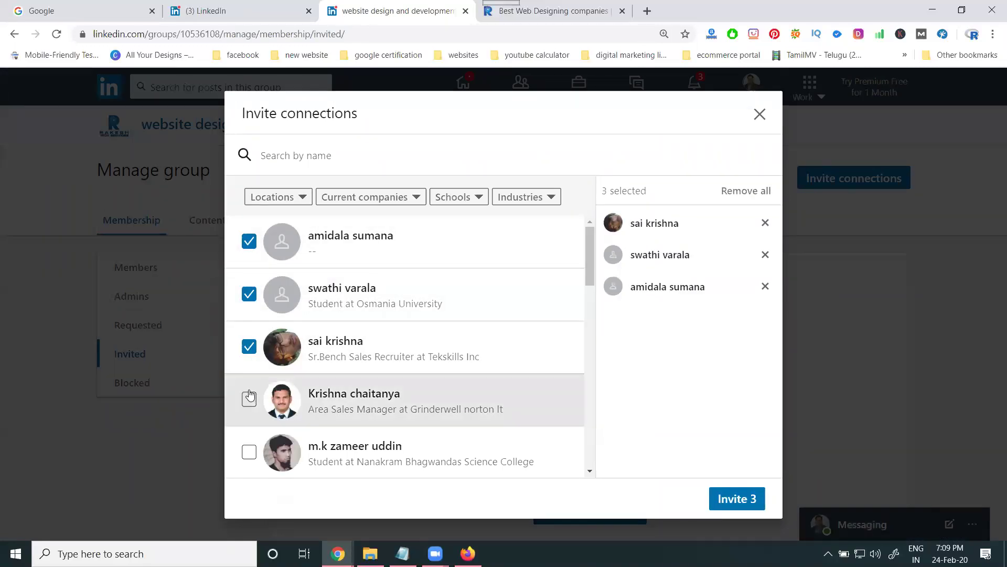
{"action": "left_click", "coordinate": [249, 399]}
{"action": "left_click", "coordinate": [733, 499]}
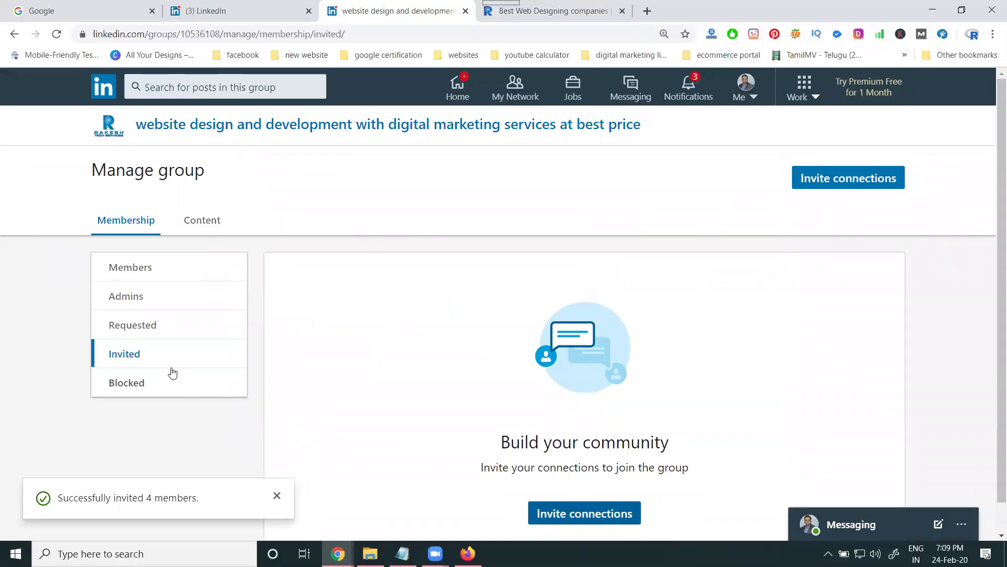
- View the group's blocked members and pending posts, and close the group's browser tab
{"action": "left_click", "coordinate": [152, 384]}
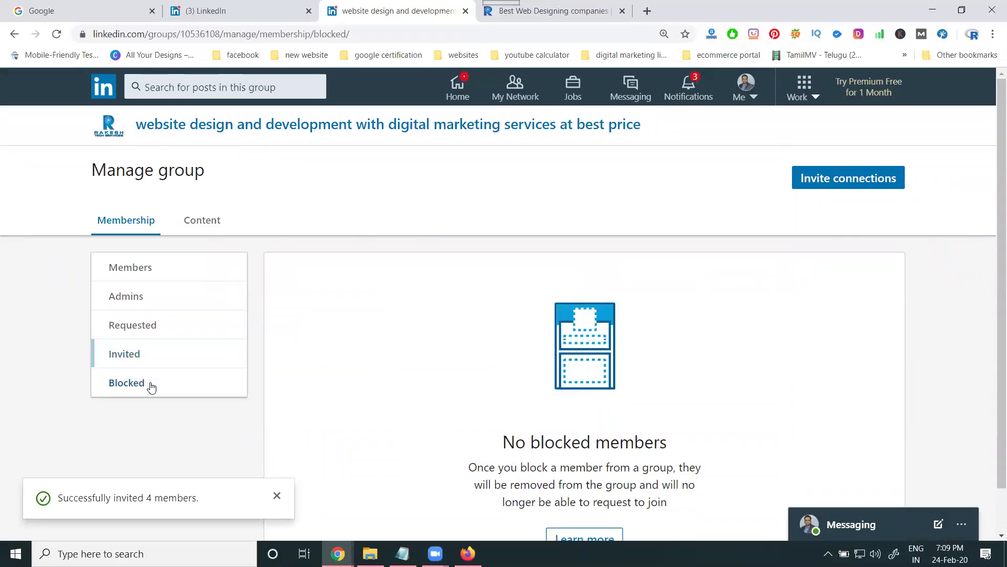
{"action": "left_click", "coordinate": [210, 221]}
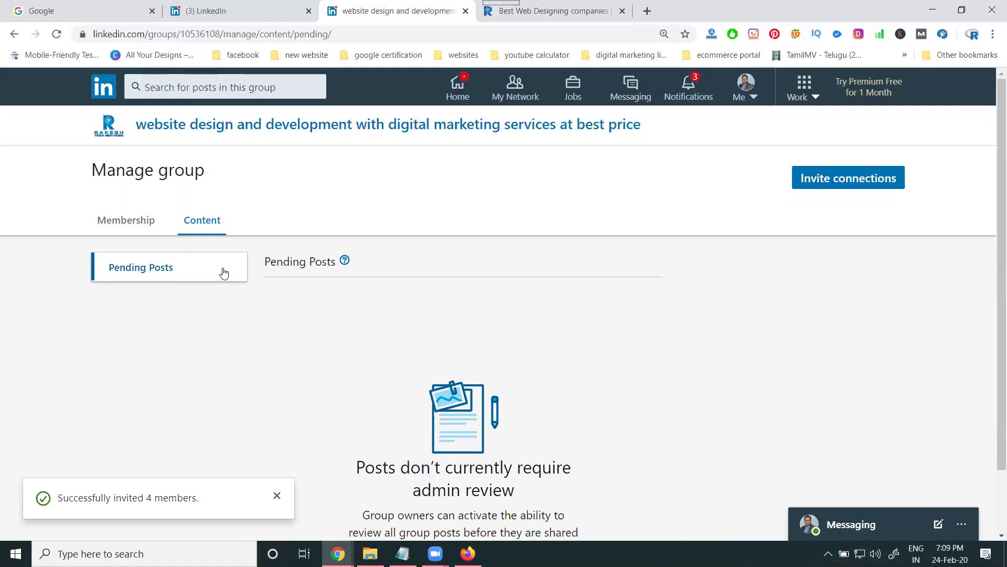
{"action": "left_click", "coordinate": [465, 11]}
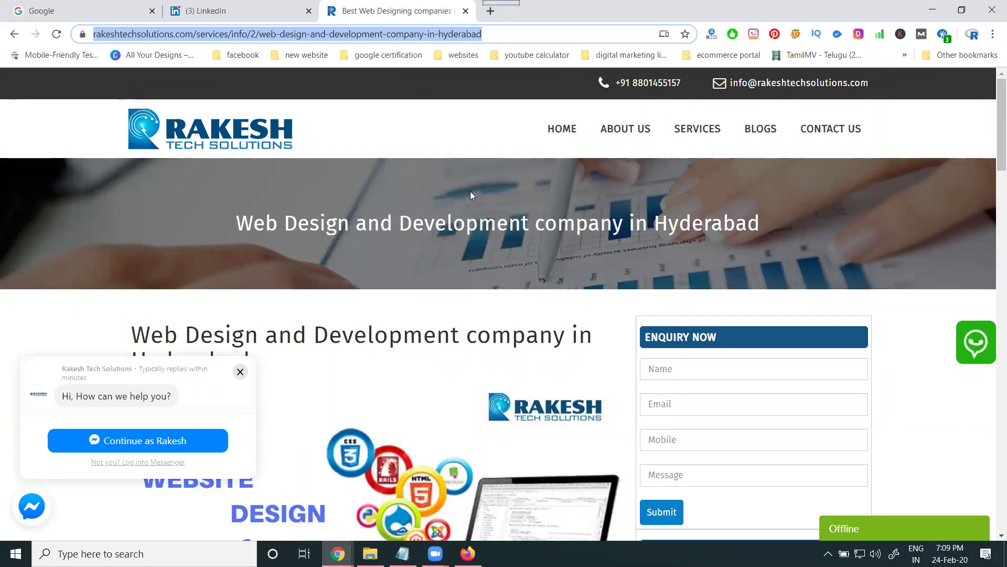
- Open the "seo on and off page training video tutorial 2020" article from the Rakesh Tech Solutions blogs and copy its web address
{"action": "scroll", "coordinate": [744, 147], "scroll_direction": "down", "scroll_amount": 2}
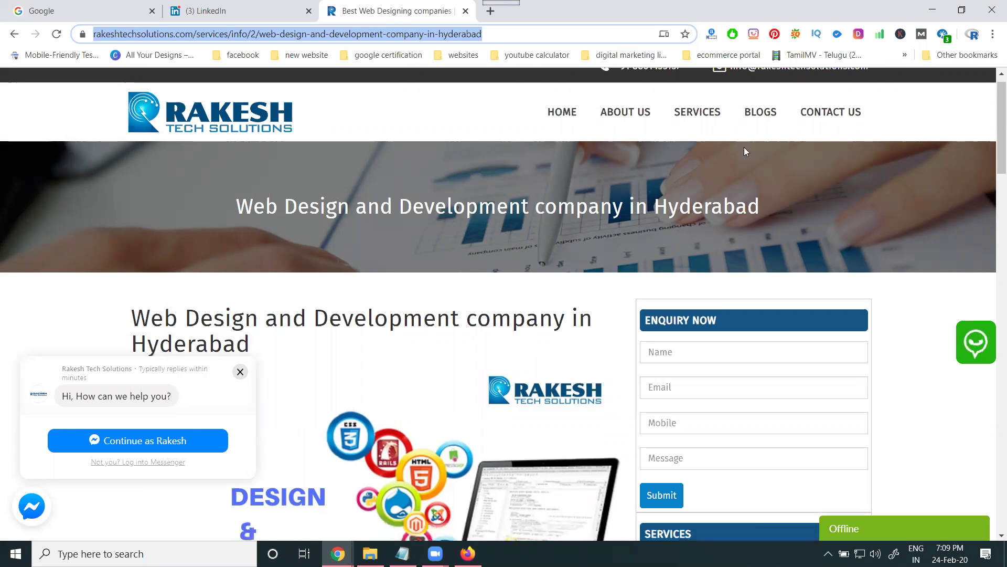
{"action": "scroll", "coordinate": [765, 116], "scroll_direction": "up", "scroll_amount": 2}
{"action": "left_click", "coordinate": [764, 116]}
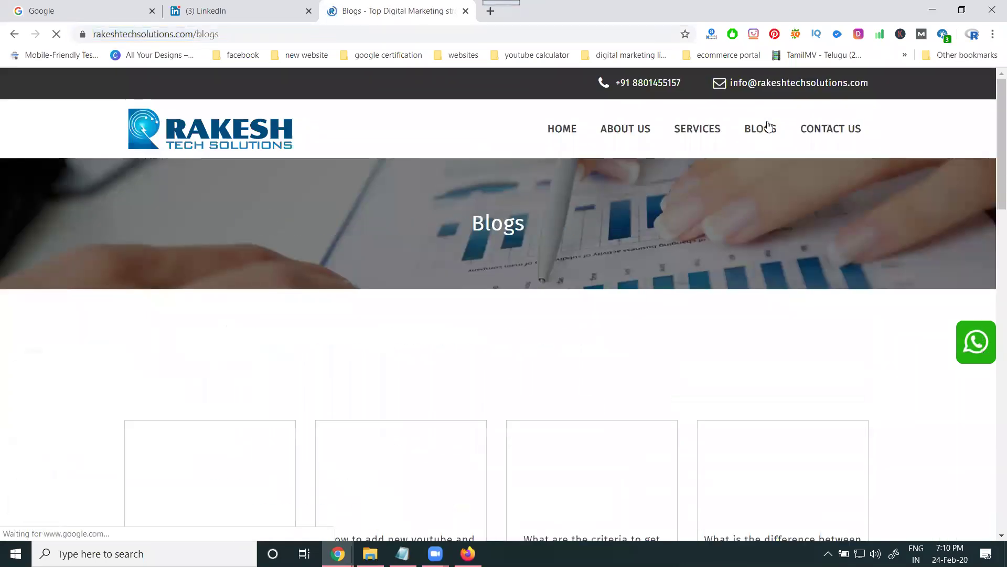
{"action": "scroll", "coordinate": [541, 276], "scroll_direction": "down", "scroll_amount": 4}
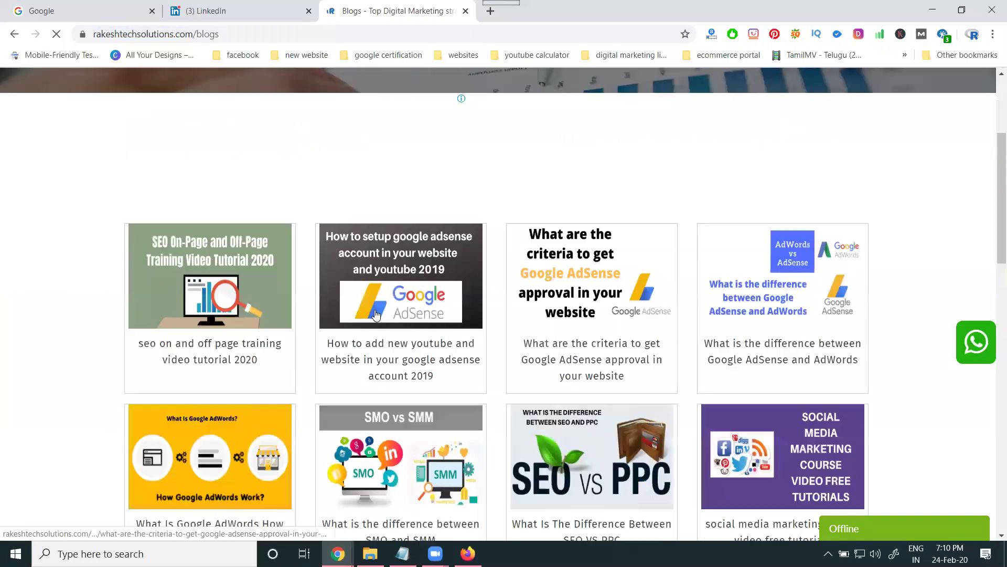
{"action": "left_click", "coordinate": [253, 343]}
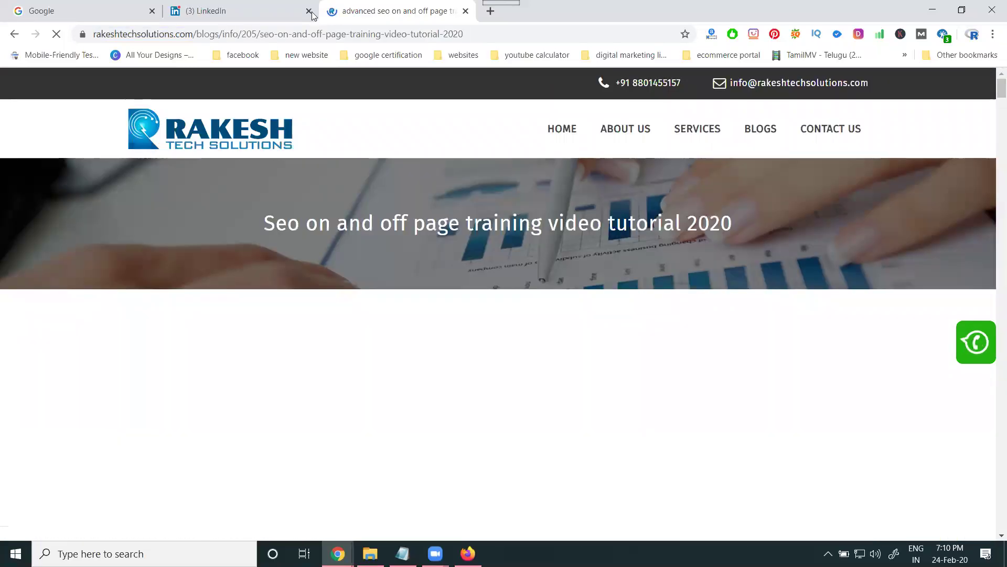
{"action": "left_click", "coordinate": [312, 36]}
{"action": "key", "text": "ctrl+c"}
- Start a new post from the LinkedIn home feed and paste the article's link below blank lines
{"action": "left_click", "coordinate": [215, 11]}
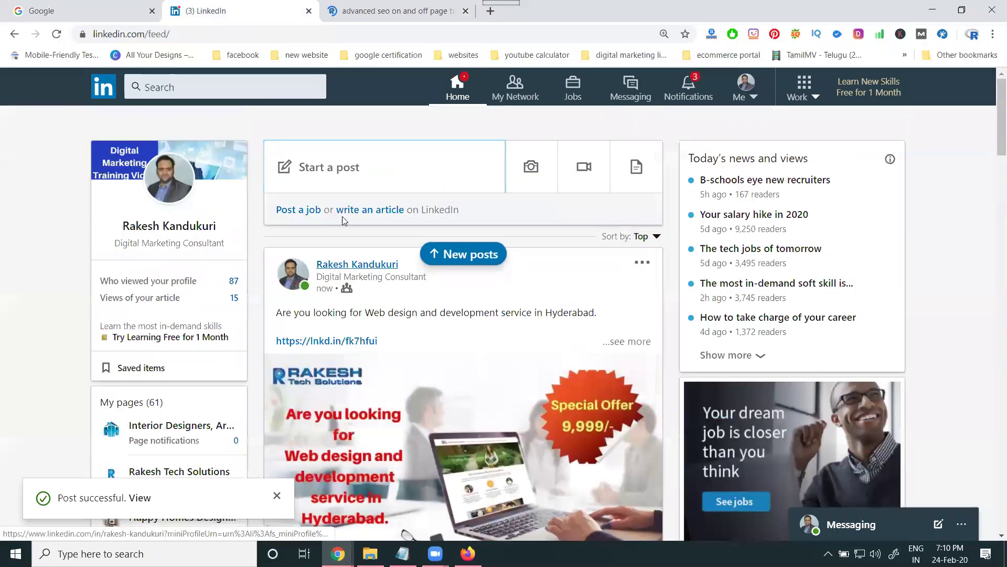
{"action": "left_click", "coordinate": [354, 177]}
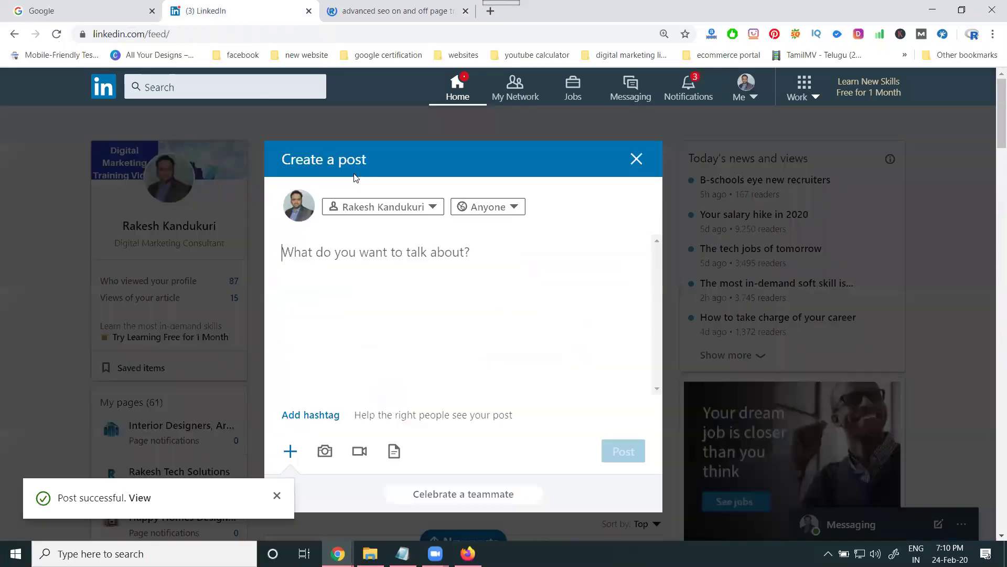
{"action": "key", "text": "Return"}
{"action": "key", "text": "ctrl+v"}
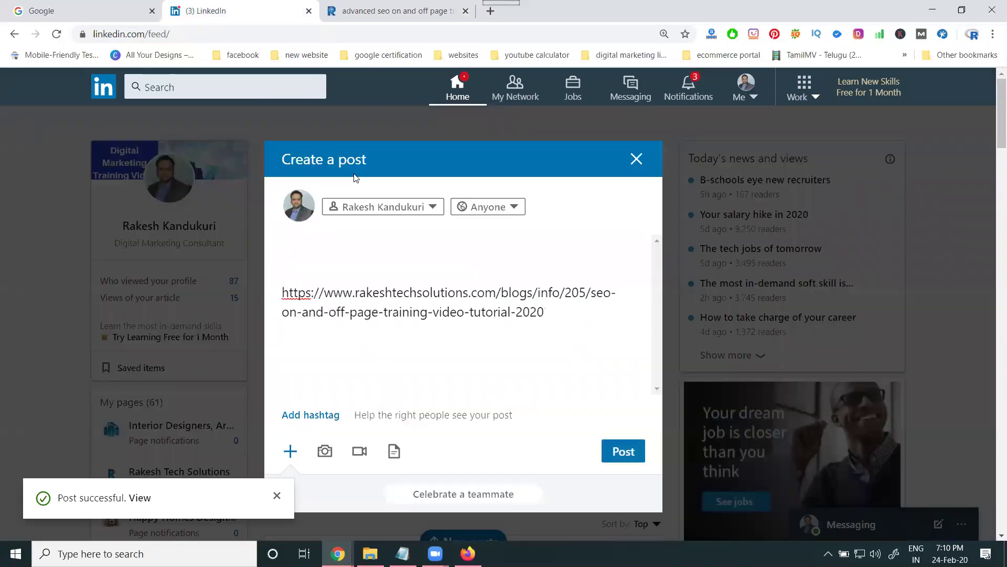
- Copy the article's heading from the blog page and add "seo on and off page training video tutorial 2020" above the link in the post
{"action": "left_click", "coordinate": [374, 15]}
{"action": "triple_click", "coordinate": [395, 404]}
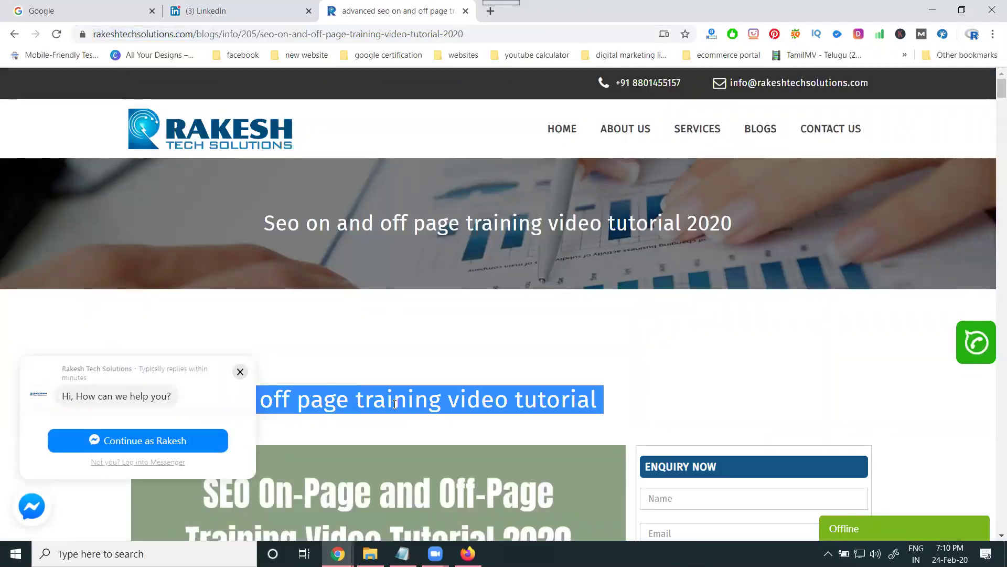
{"action": "left_click", "coordinate": [221, 9]}
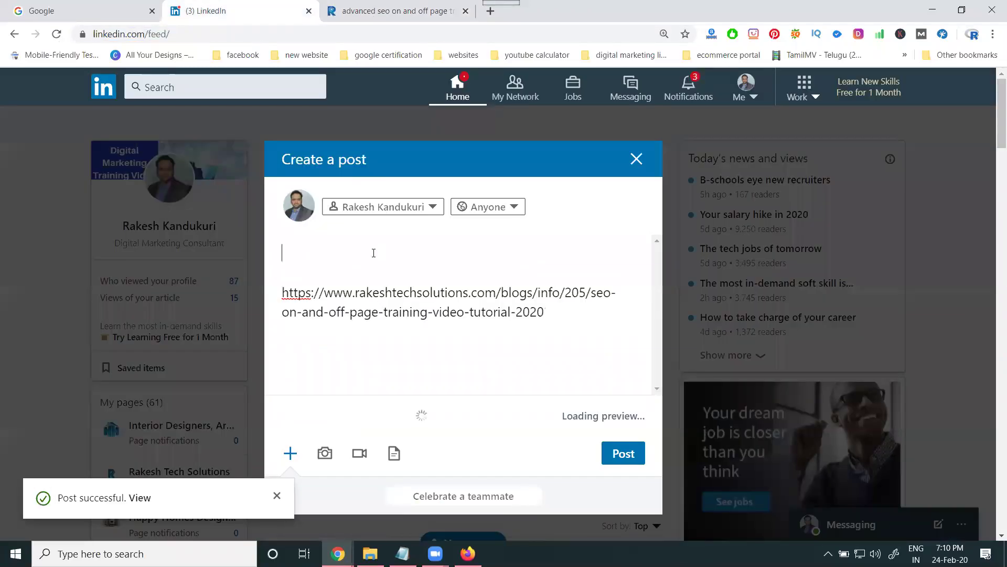
{"action": "type", "text": "seo on and off page training video tutorial 2020"}
- Check the article's banner picture on the blog page and return to the post draft
{"action": "left_click", "coordinate": [386, 10]}
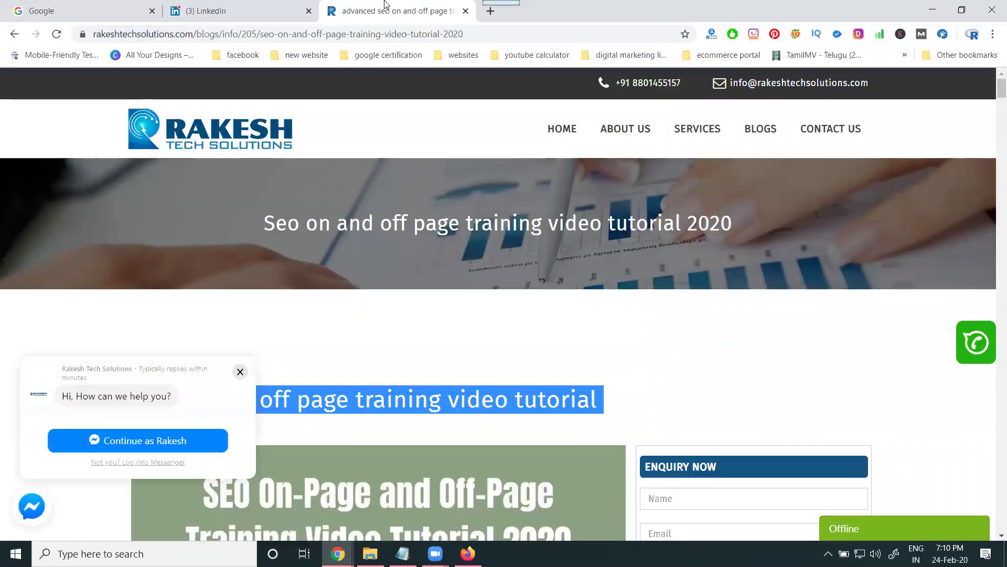
{"action": "scroll", "coordinate": [438, 208], "scroll_direction": "down", "scroll_amount": 6}
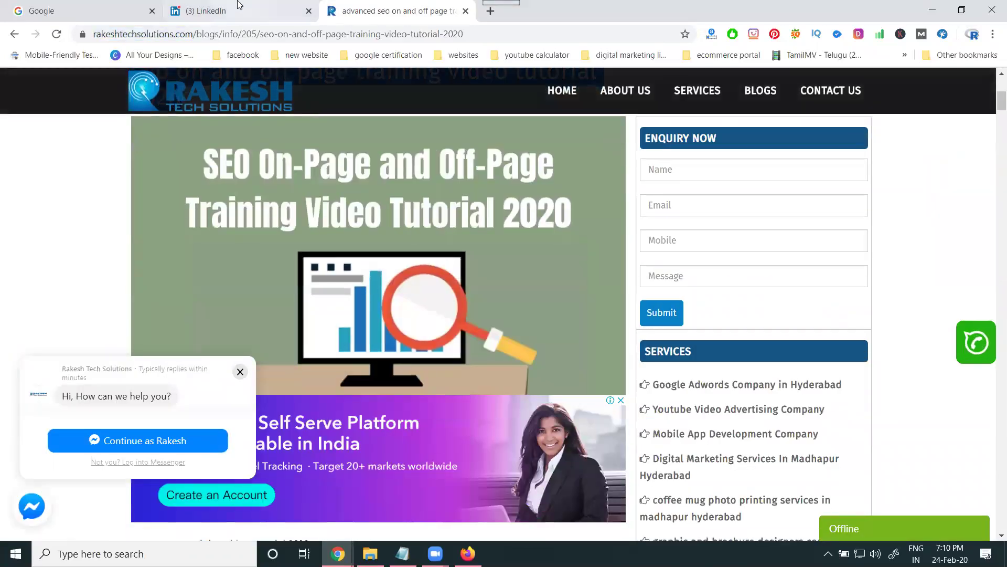
{"action": "left_click", "coordinate": [242, 10]}
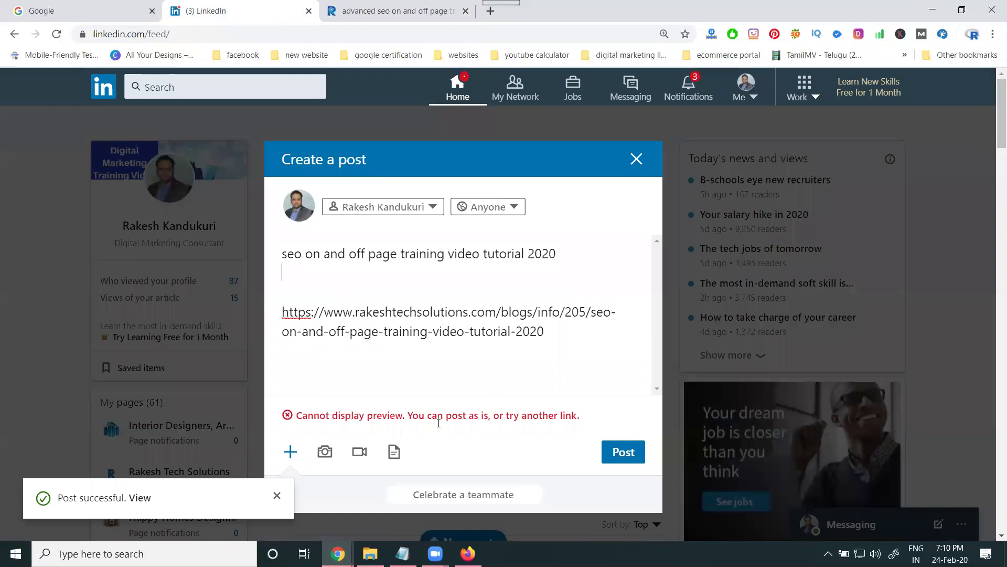
- Attach the image "seo onpage and offpage training video tutorial 2020" from the seo folder inside E:\d to the post
{"action": "left_click", "coordinate": [325, 452]}
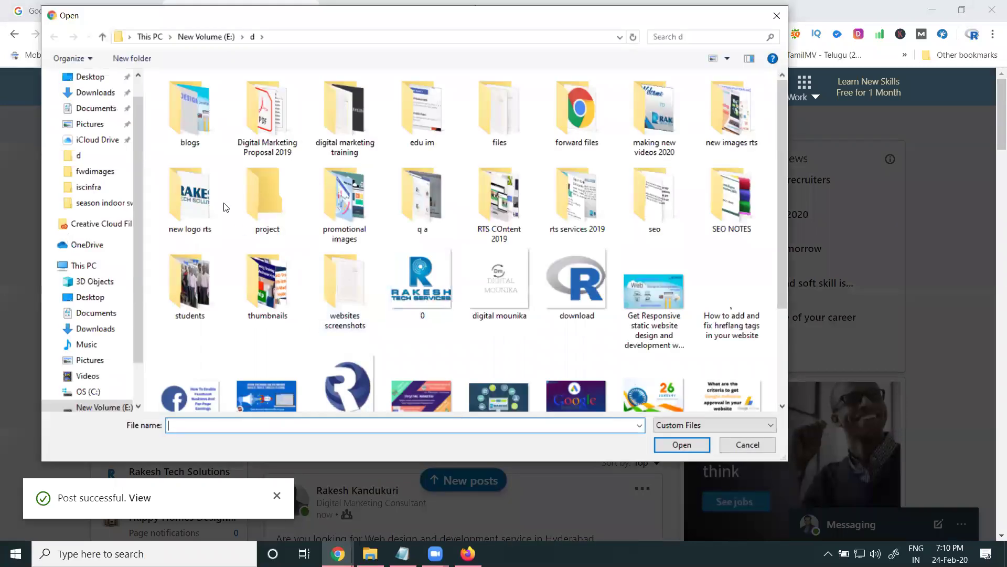
{"action": "left_click", "coordinate": [209, 35]}
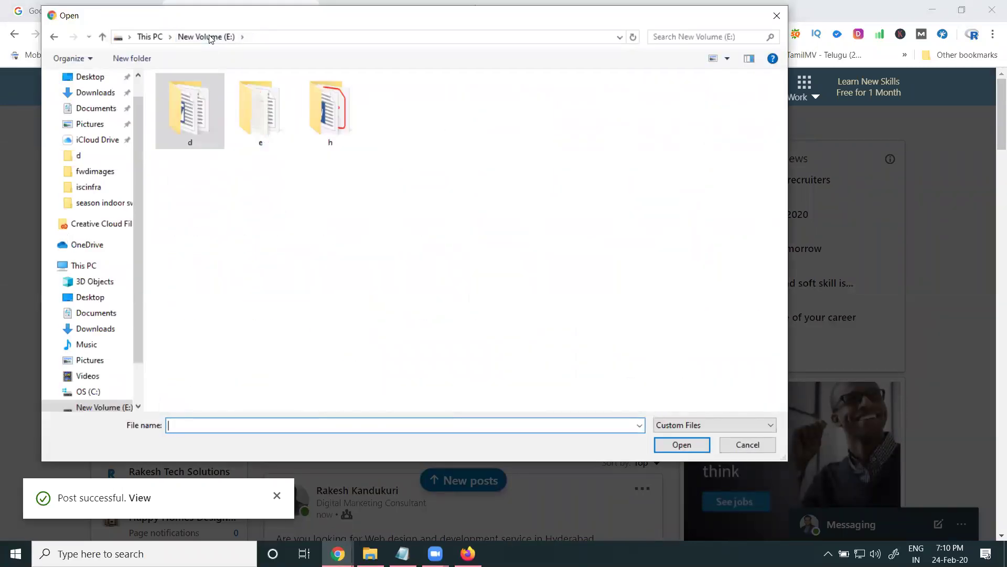
{"action": "double_click", "coordinate": [186, 112]}
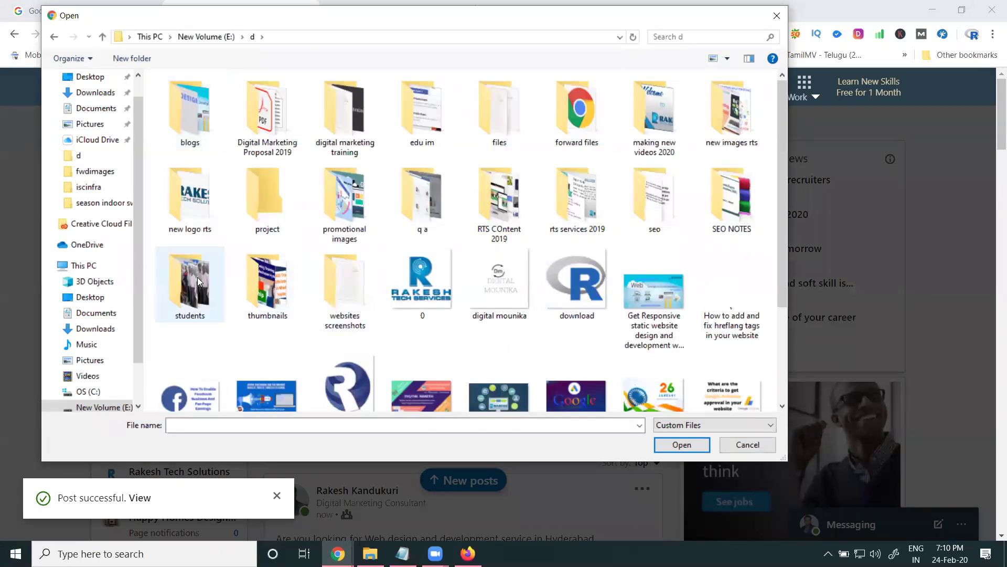
{"action": "double_click", "coordinate": [646, 226]}
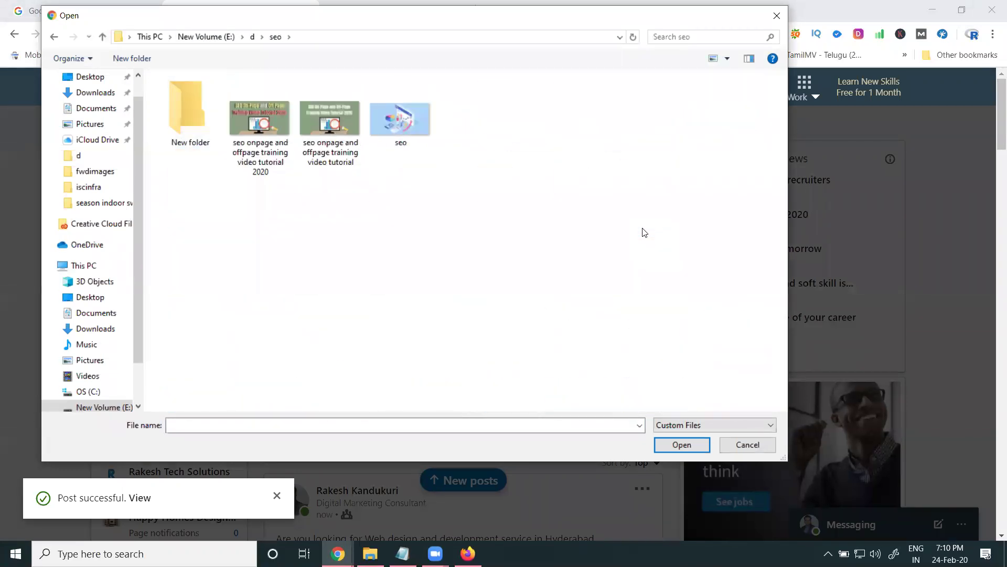
{"action": "left_click", "coordinate": [264, 160]}
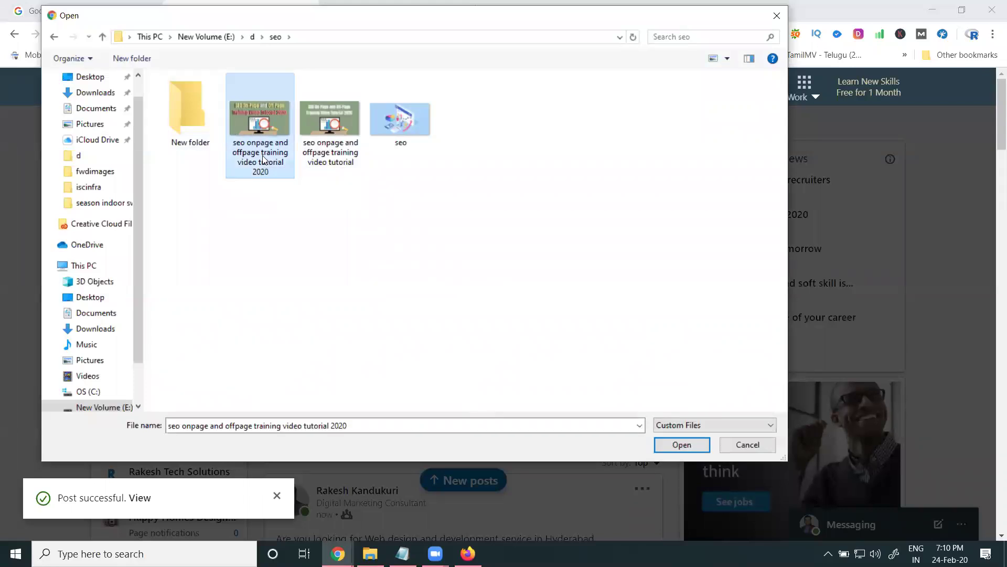
{"action": "left_click", "coordinate": [257, 157]}
{"action": "right_click", "coordinate": [257, 152]}
{"action": "left_click", "coordinate": [281, 190]}
{"action": "left_click", "coordinate": [270, 119]}
{"action": "double_click", "coordinate": [269, 119]}
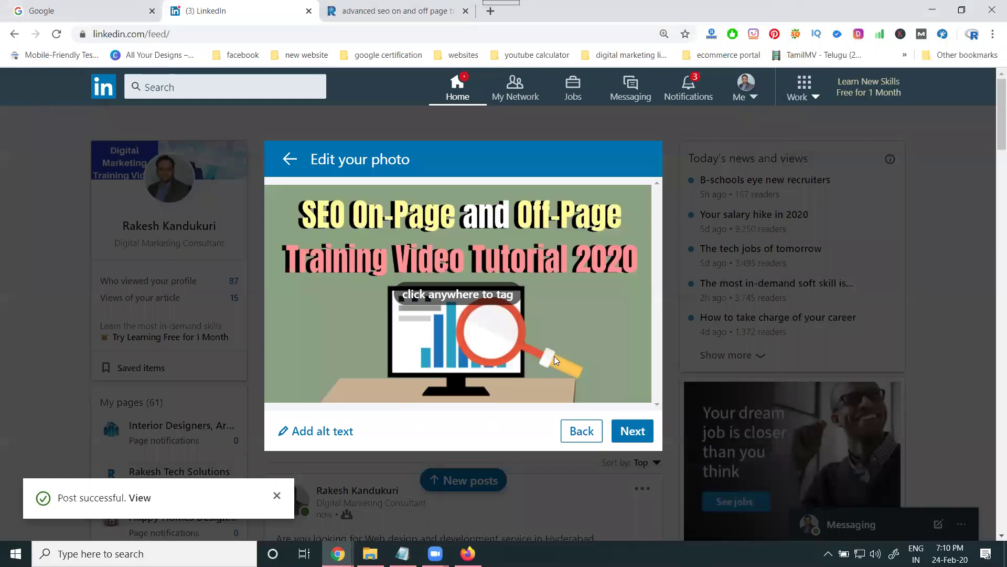
{"action": "left_click", "coordinate": [623, 424]}
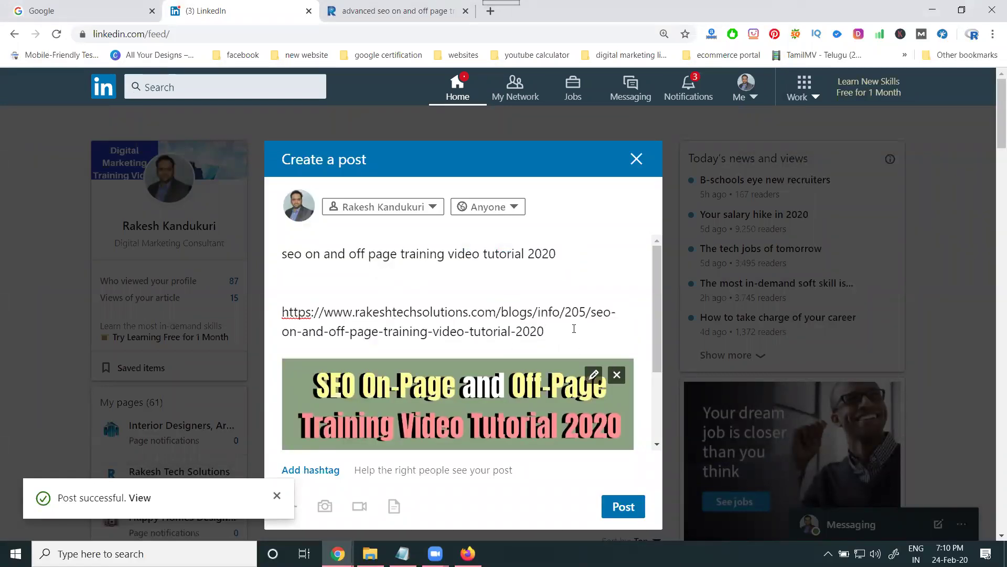
- Add the hashtags #seo #seoonpage #seooffpage below the article link, separated by a blank line
{"action": "key", "text": "Return"}
{"action": "key", "text": "Return"}
{"action": "type", "text": "#s"}
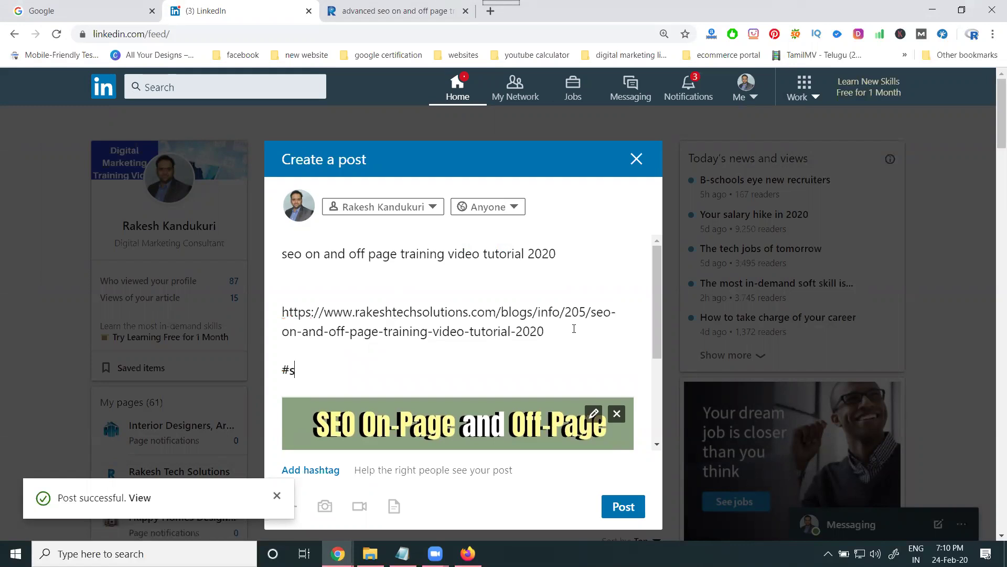
{"action": "type", "text": "eo #seoonpage #s"}
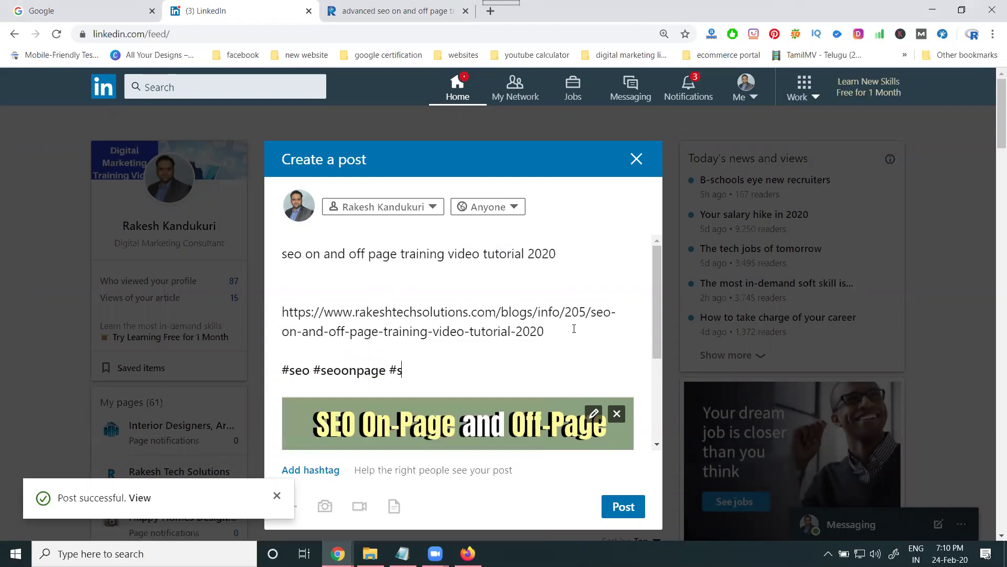
{"action": "type", "text": "eooffpage"}
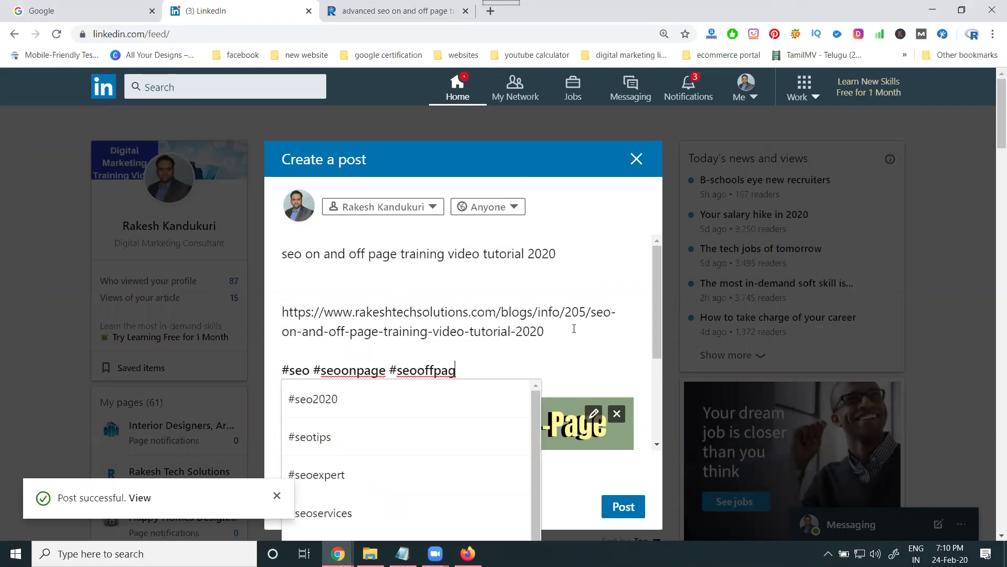
- Add a second hashtag line reading #digitalrakesh #digitalmarketing #searchengineoptimization to the post
{"action": "key", "text": "Return"}
{"action": "type", "text": "#digi"}
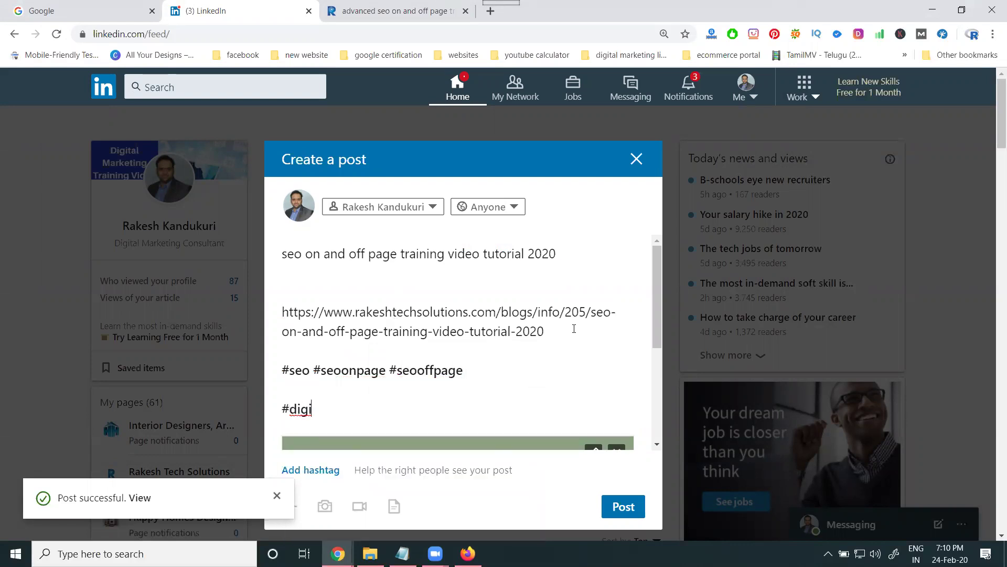
{"action": "type", "text": "tall"}
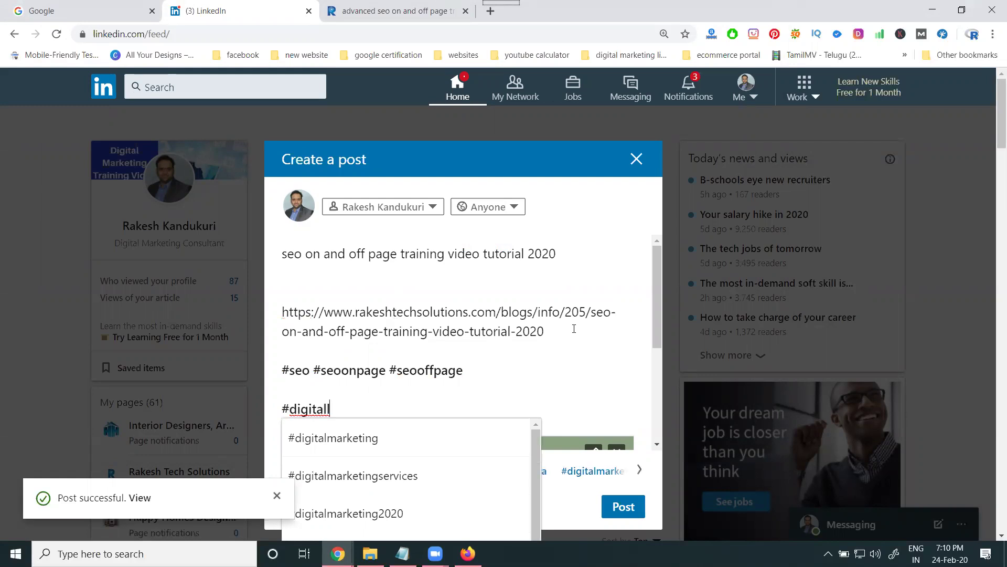
{"action": "key", "text": "BackSpace"}
{"action": "type", "text": "rakesh #di"}
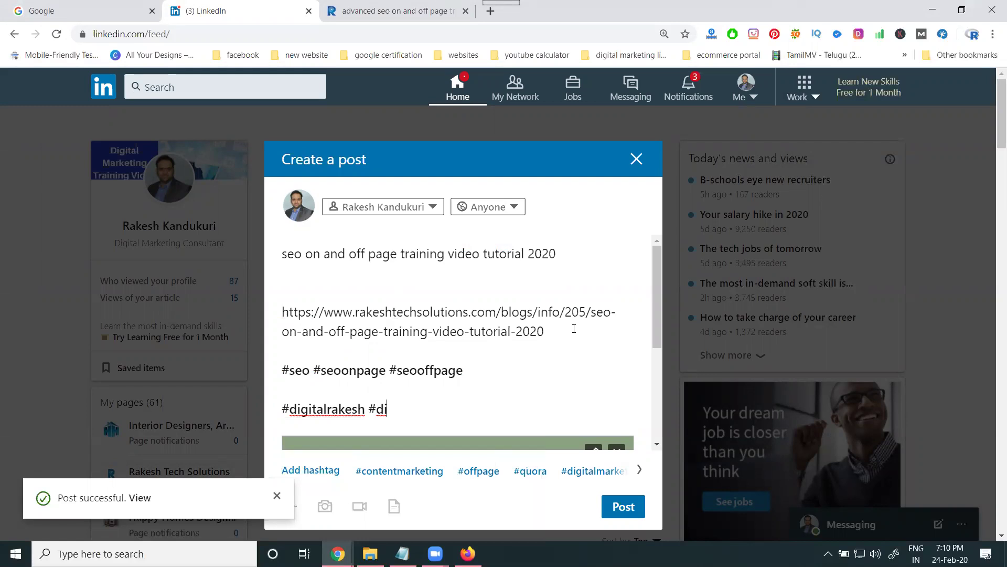
{"action": "type", "text": "gitalmarket"}
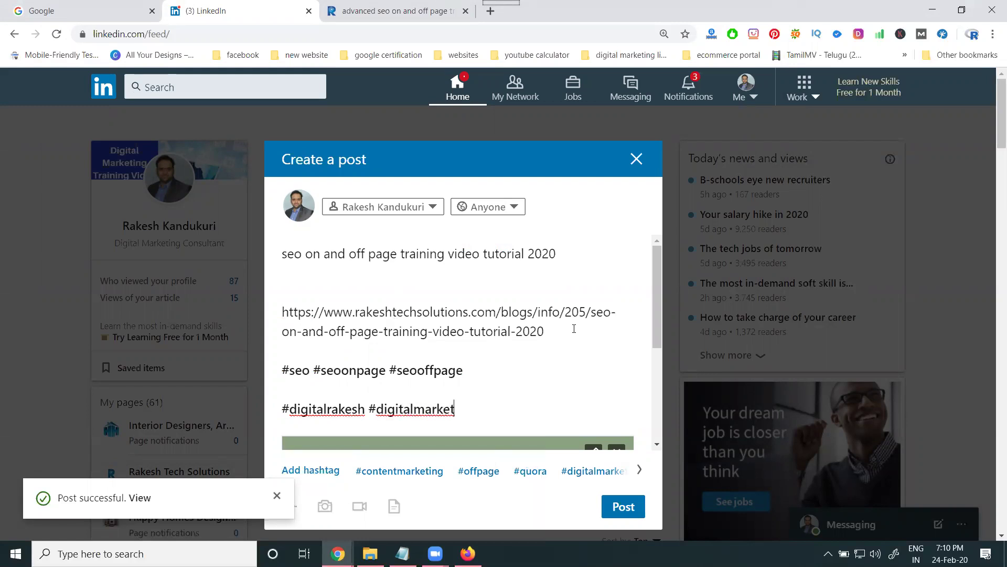
{"action": "type", "text": "ing #searchengineoptimization"}
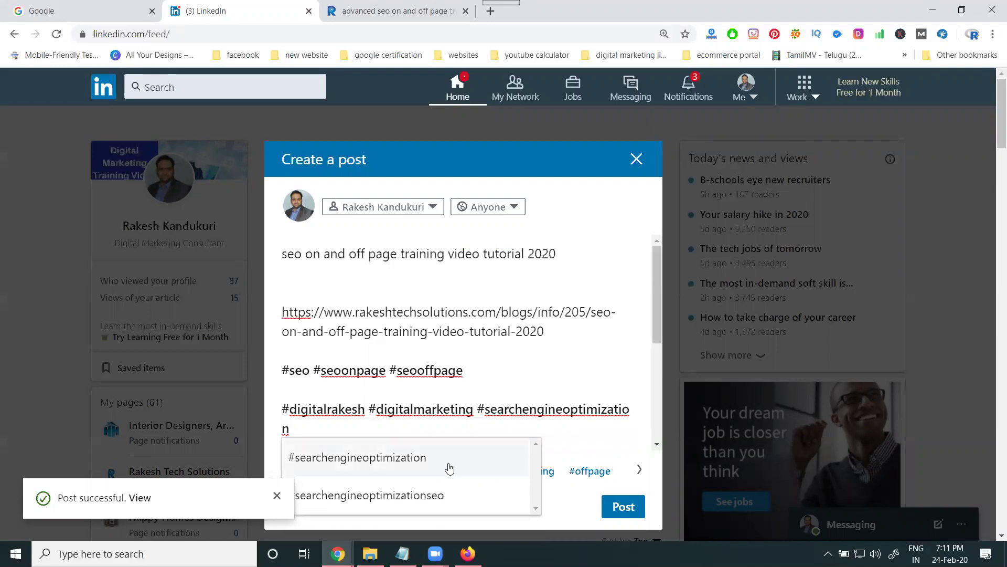
{"action": "left_click", "coordinate": [413, 464]}
- Copy the complete post text and publish the post to the feed
{"action": "key", "text": "ctrl+a"}
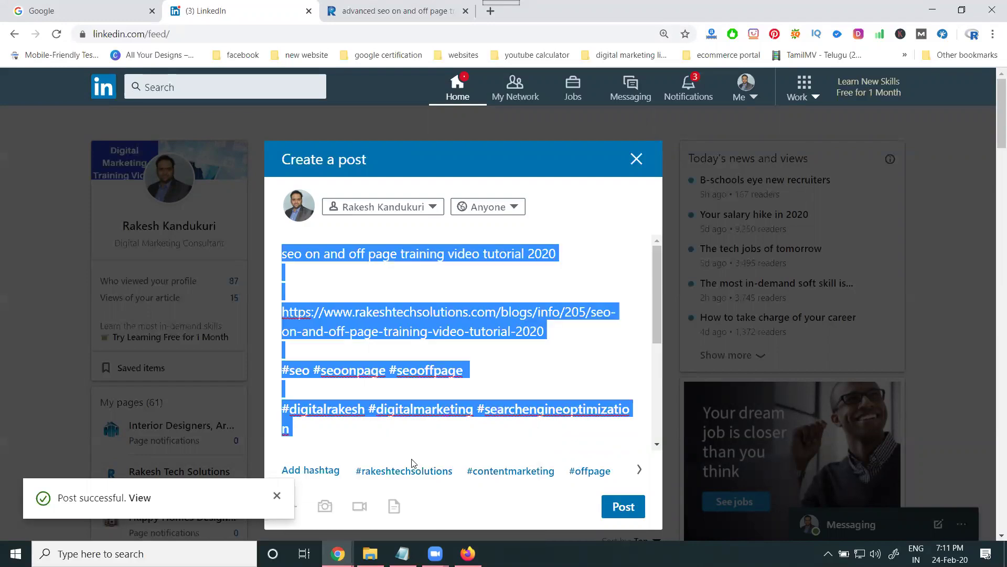
{"action": "left_click", "coordinate": [624, 501]}
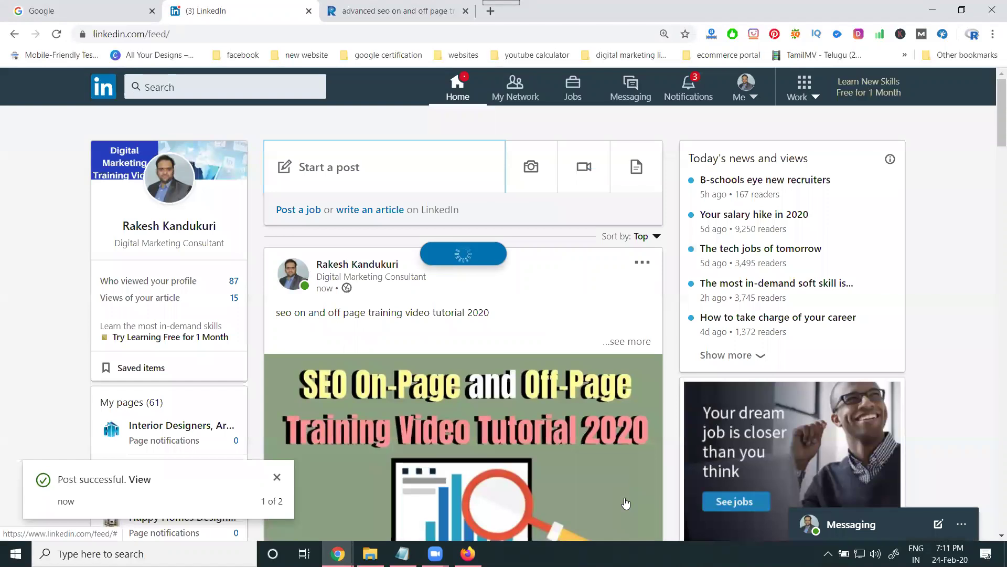
- Start another post with the image "seo onpage and offpage training video tutorial" and paste the copied post text
{"action": "left_click", "coordinate": [371, 173]}
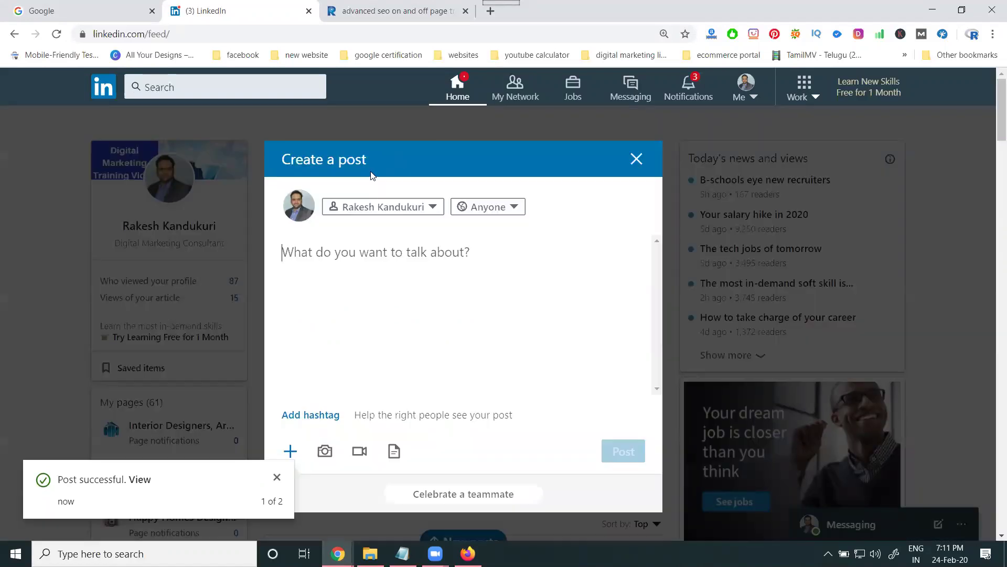
{"action": "left_click", "coordinate": [325, 451]}
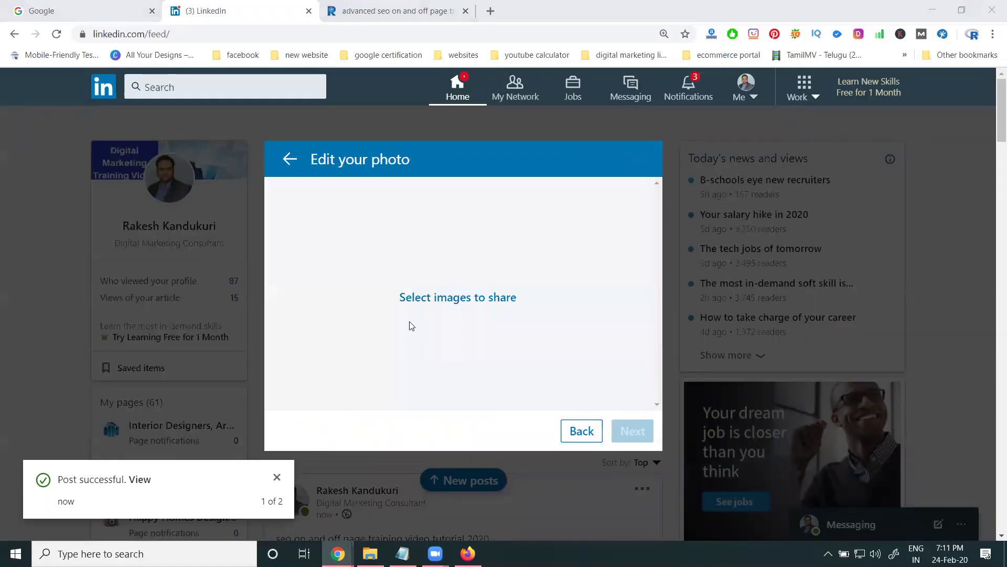
{"action": "double_click", "coordinate": [315, 132]}
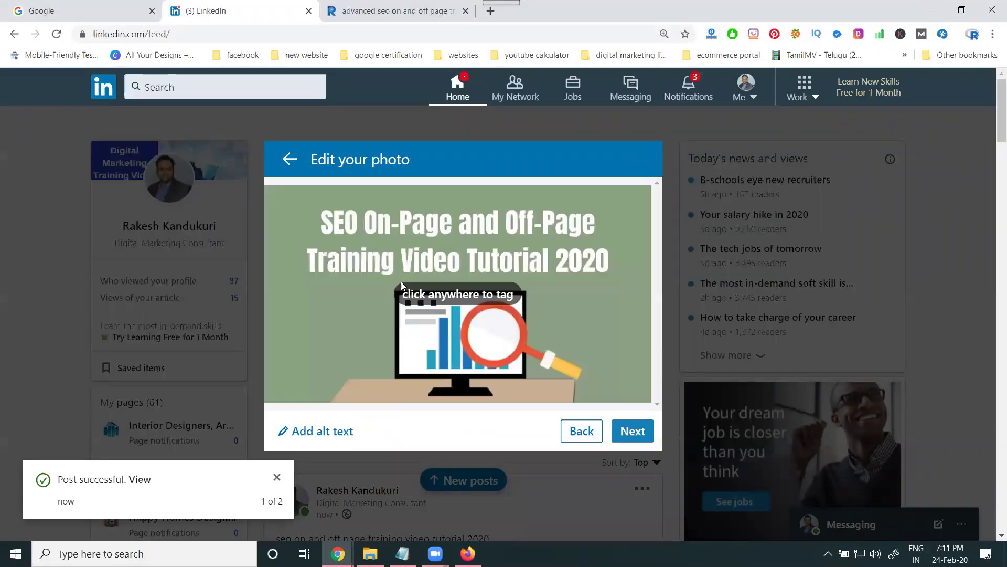
{"action": "left_click", "coordinate": [633, 431]}
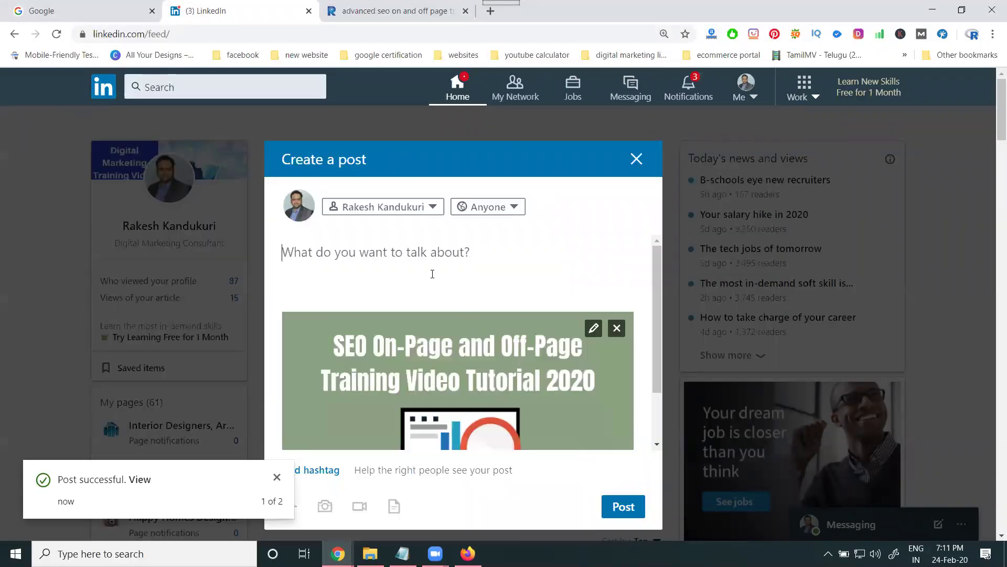
{"action": "key", "text": "ctrl+v"}
- Set the post's audience to members of the "SEO Training & Certification" group and publish it
{"action": "left_click", "coordinate": [478, 206]}
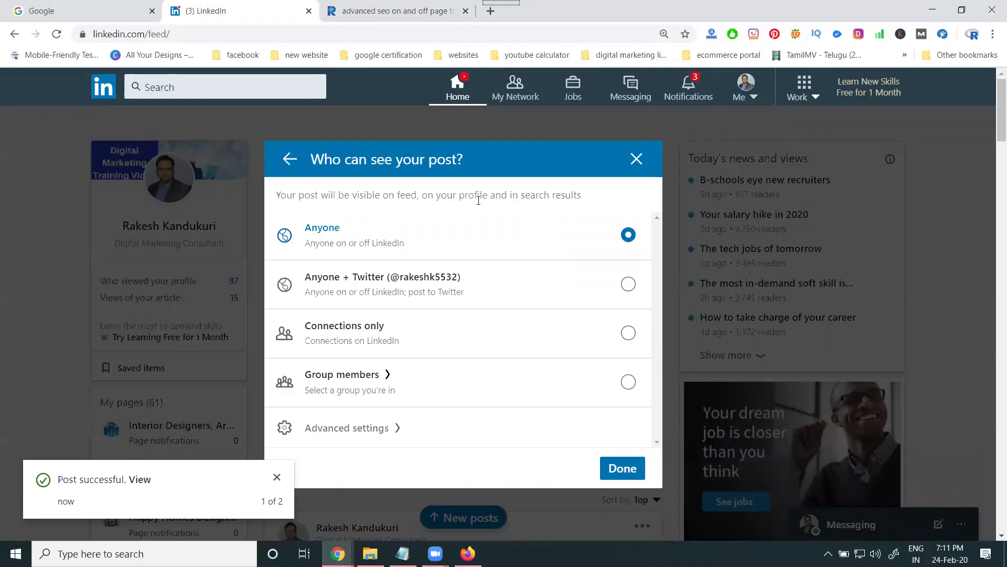
{"action": "left_click", "coordinate": [397, 389]}
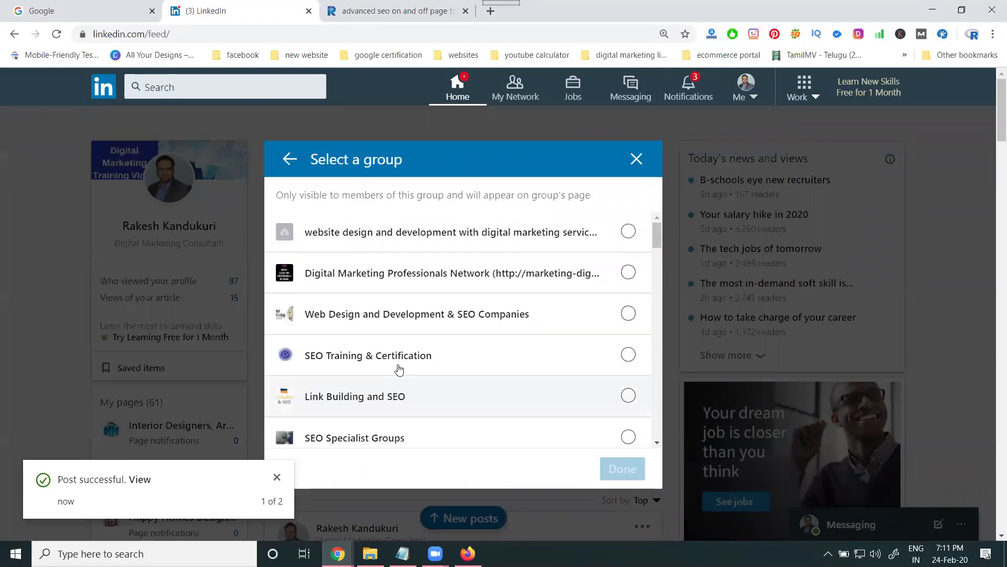
{"action": "left_click", "coordinate": [342, 361]}
{"action": "left_click", "coordinate": [623, 468]}
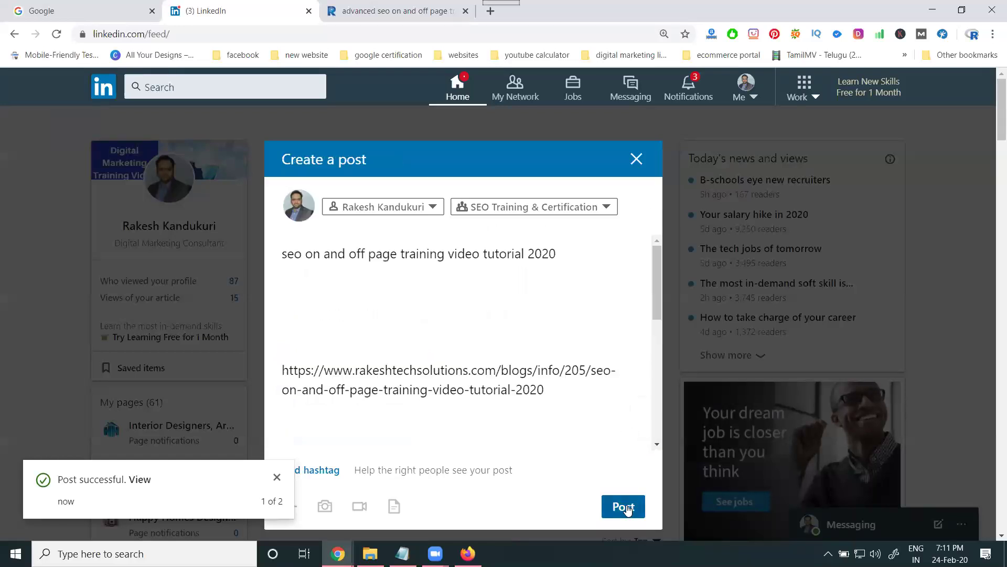
{"action": "scroll", "coordinate": [483, 355], "scroll_direction": "down", "scroll_amount": 3}
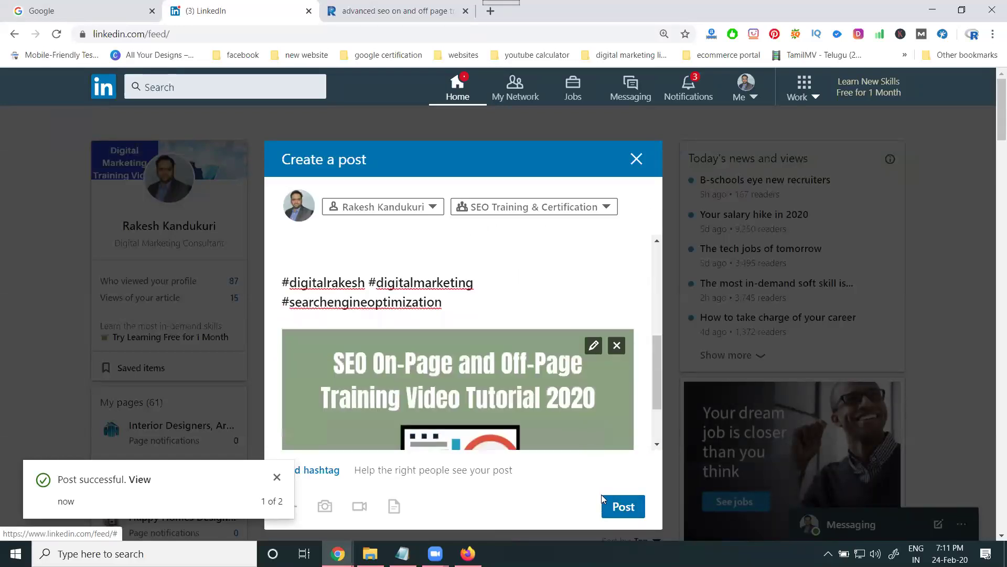
{"action": "left_click", "coordinate": [617, 504]}
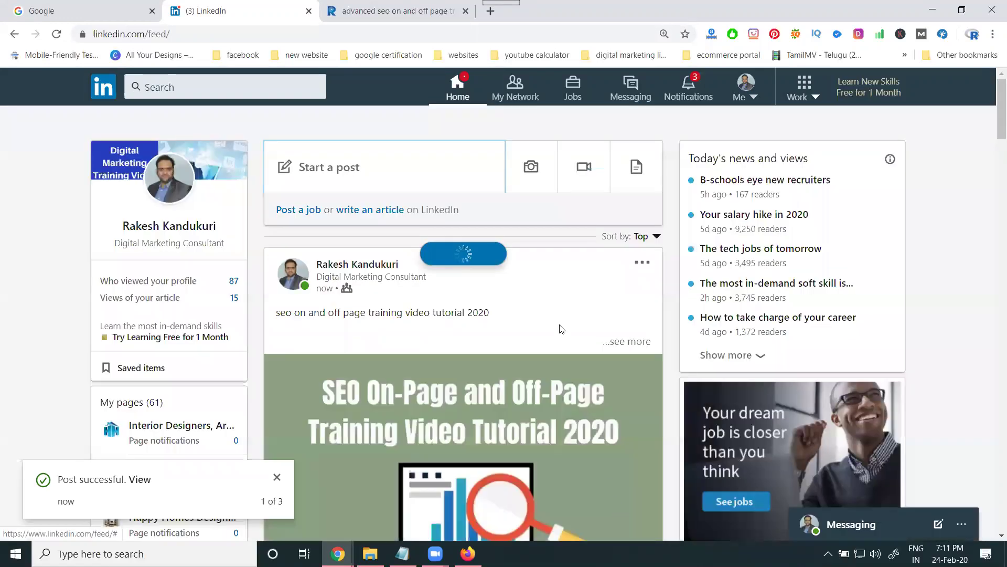
- Open the LinkedIn Groups page in a new browser tab
{"action": "left_click", "coordinate": [384, 6]}
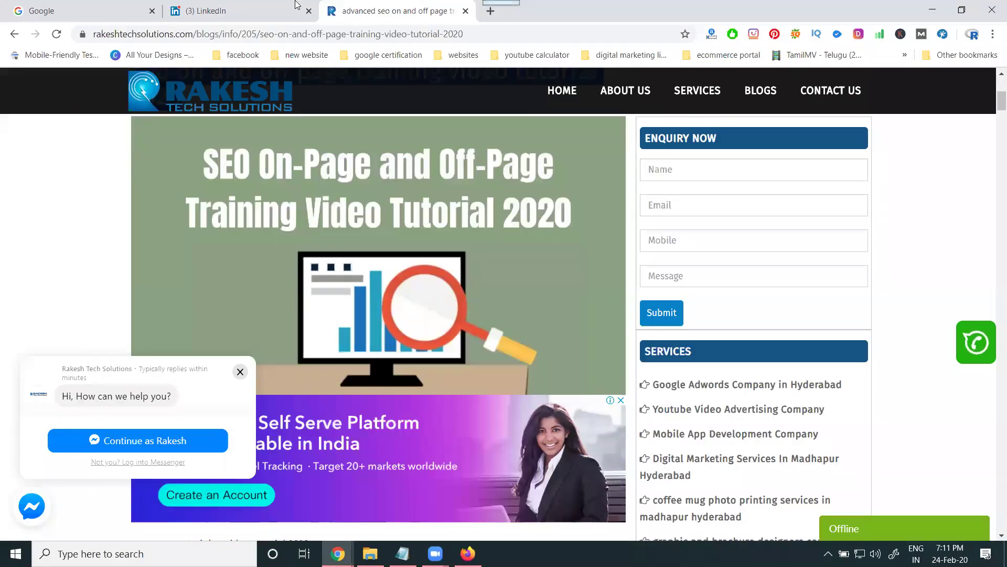
{"action": "left_click", "coordinate": [231, 10]}
{"action": "left_click", "coordinate": [813, 100]}
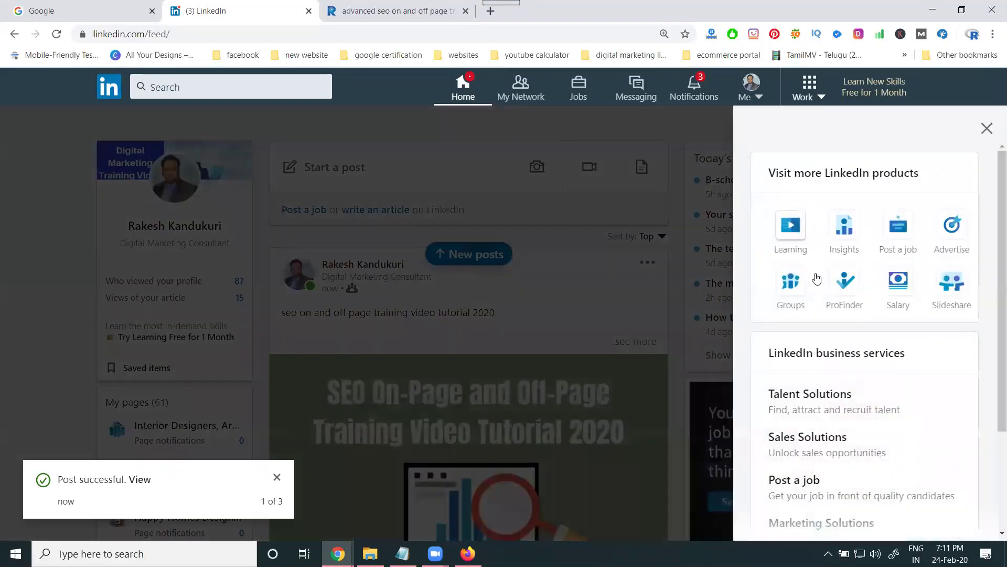
{"action": "middle_click", "coordinate": [791, 283]}
{"action": "left_click", "coordinate": [383, 9]}
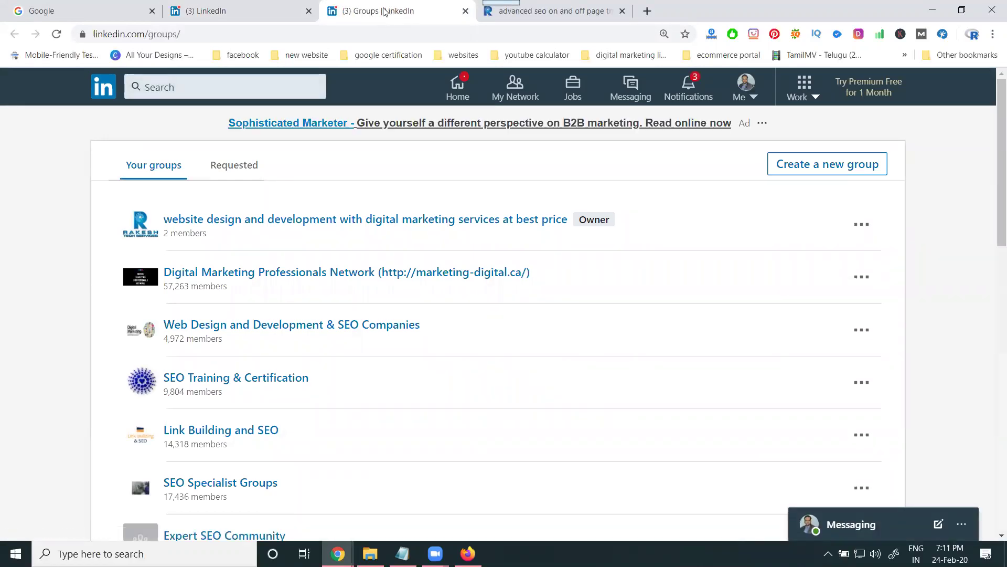
- Open the "SEO Training & Certification" group in a new tab and expand the newly published post's full text
{"action": "scroll", "coordinate": [207, 239], "scroll_direction": "down", "scroll_amount": 1}
{"action": "scroll", "coordinate": [207, 239], "scroll_direction": "down", "scroll_amount": 1}
{"action": "middle_click", "coordinate": [208, 242]}
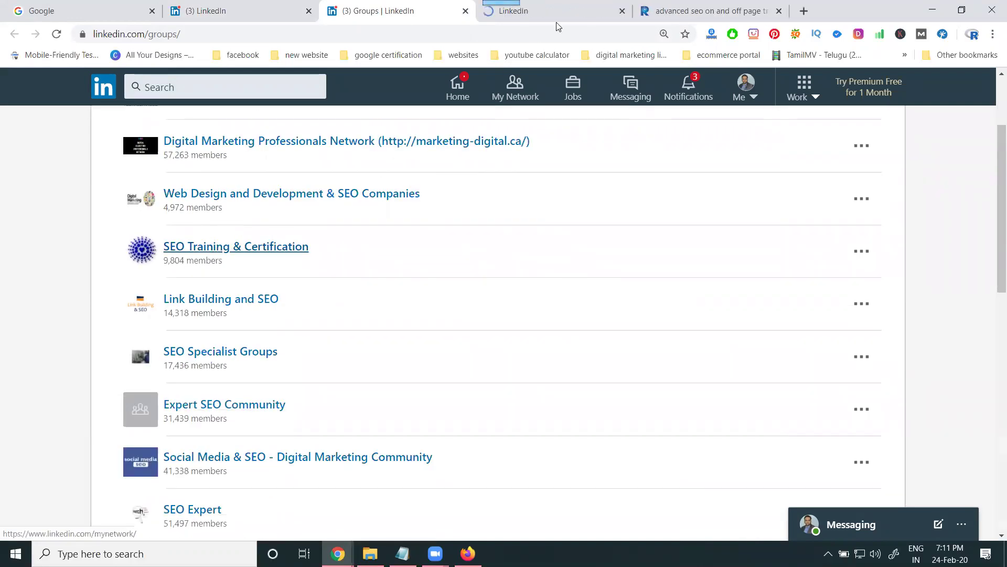
{"action": "left_click", "coordinate": [569, 8]}
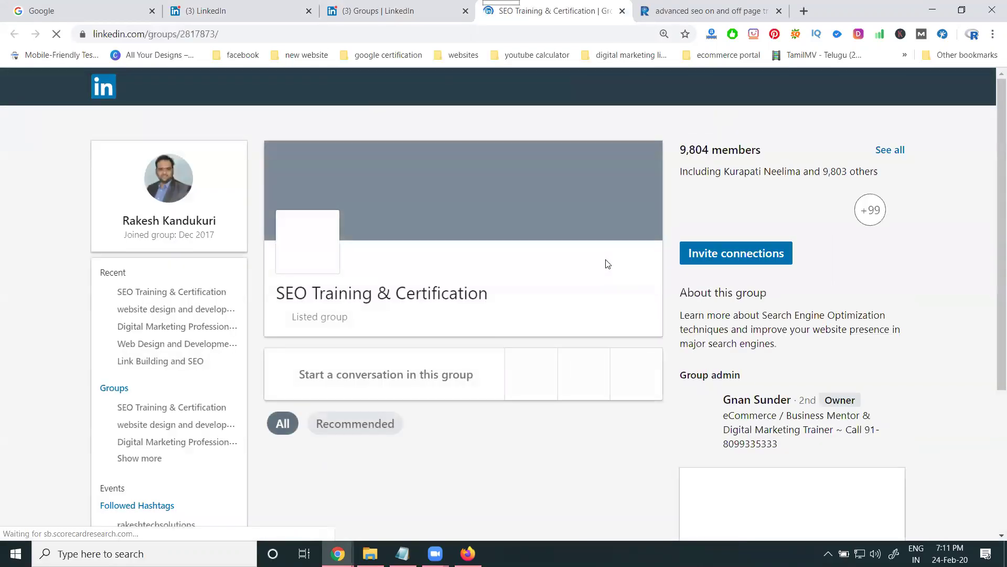
{"action": "scroll", "coordinate": [607, 262], "scroll_direction": "down", "scroll_amount": 3}
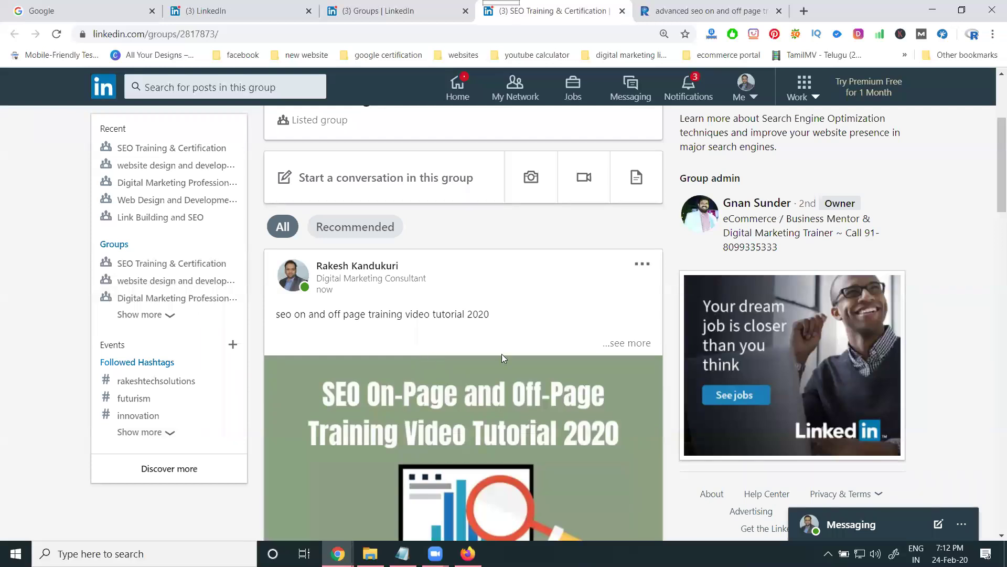
{"action": "left_click", "coordinate": [610, 344]}
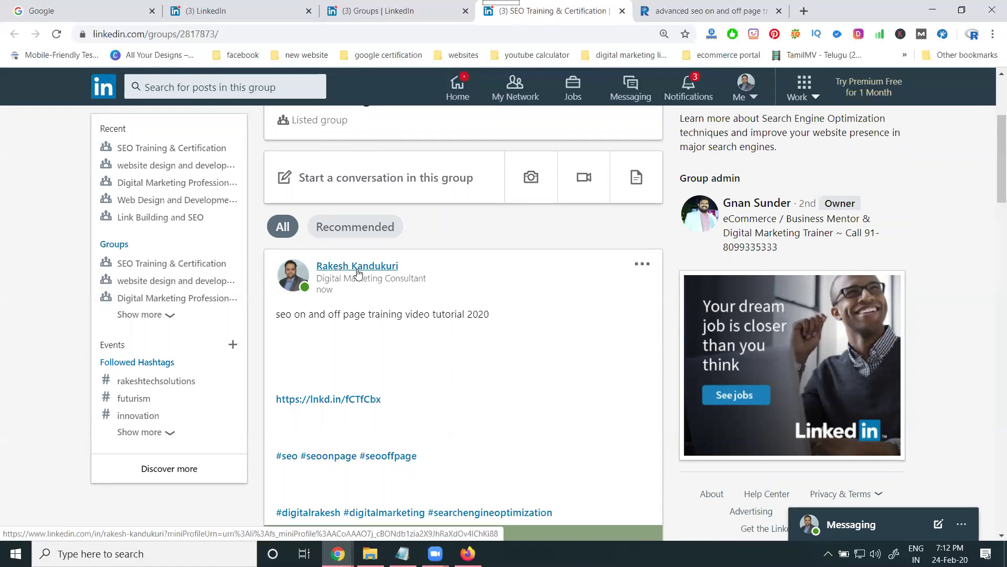
- Look over the group's header and member details, and open the article link in the published post
{"action": "scroll", "coordinate": [578, 326], "scroll_direction": "up", "scroll_amount": 2}
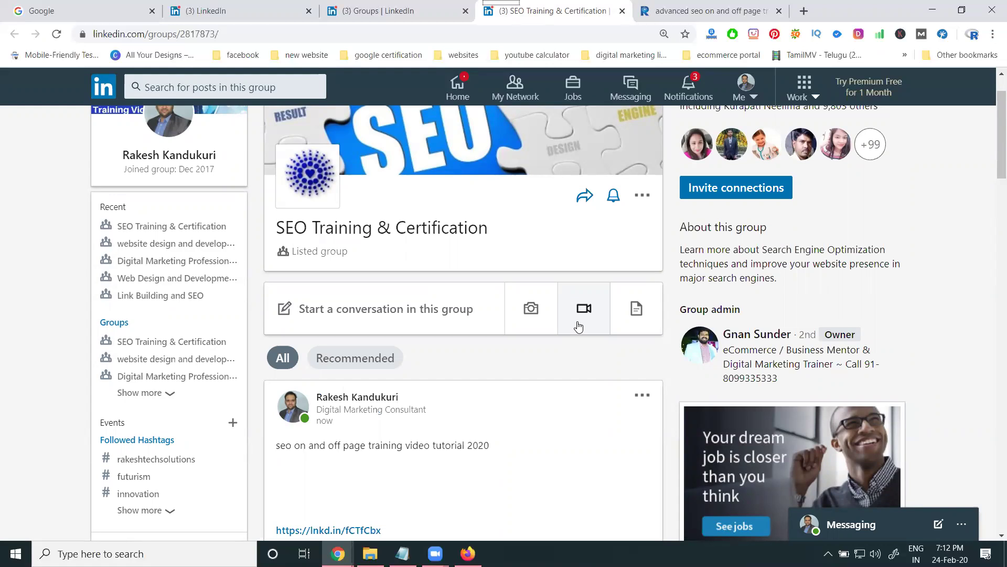
{"action": "scroll", "coordinate": [572, 315], "scroll_direction": "up", "scroll_amount": 1}
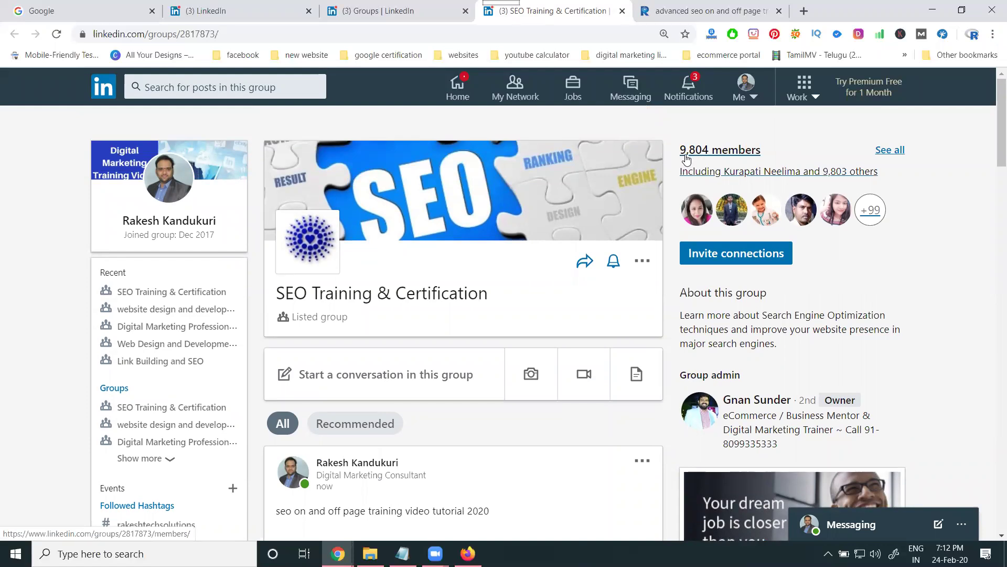
{"action": "scroll", "coordinate": [398, 346], "scroll_direction": "down", "scroll_amount": 5}
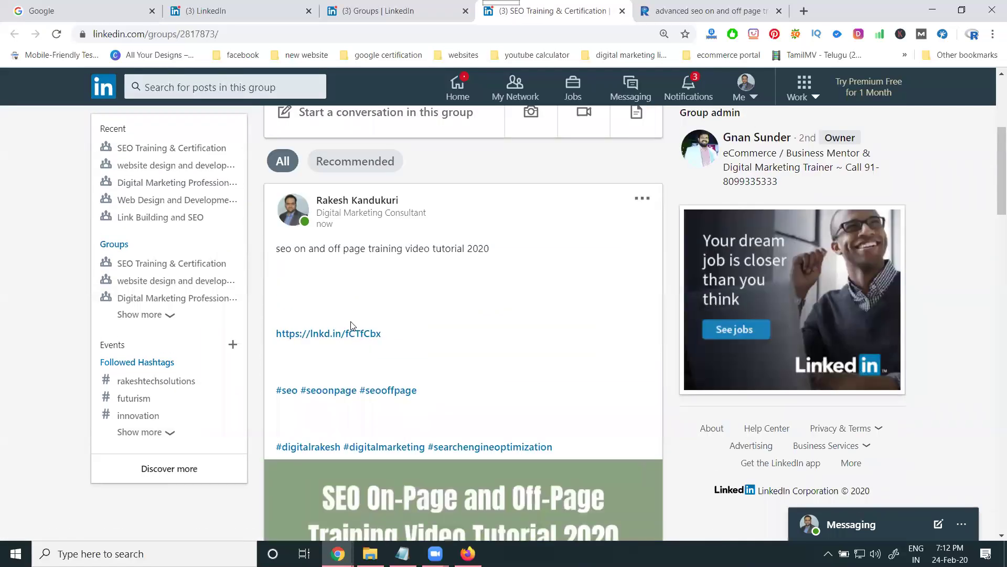
{"action": "left_click", "coordinate": [351, 334]}
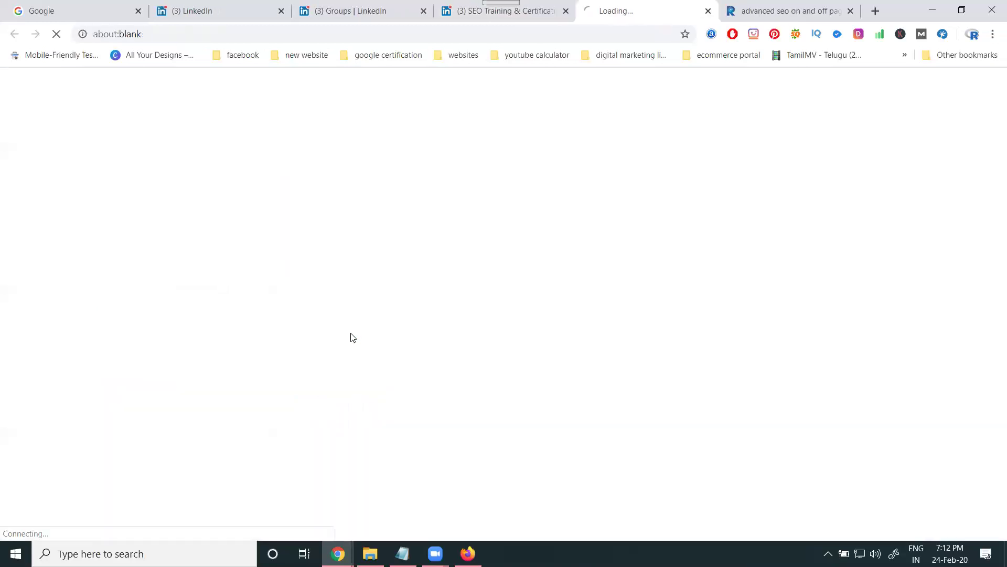